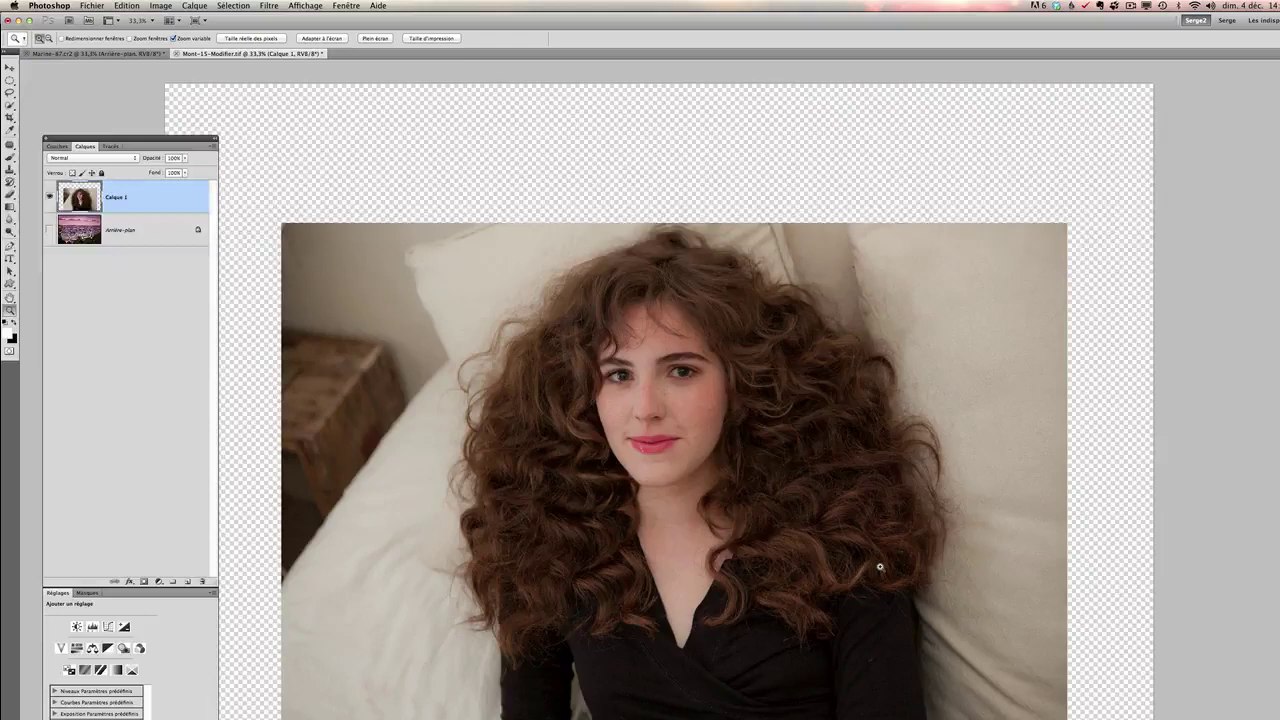
Preview the Arrière-plan layer behind the portrait, hide it again and keep Calque 1 as the active layer.
left_click(50, 230)
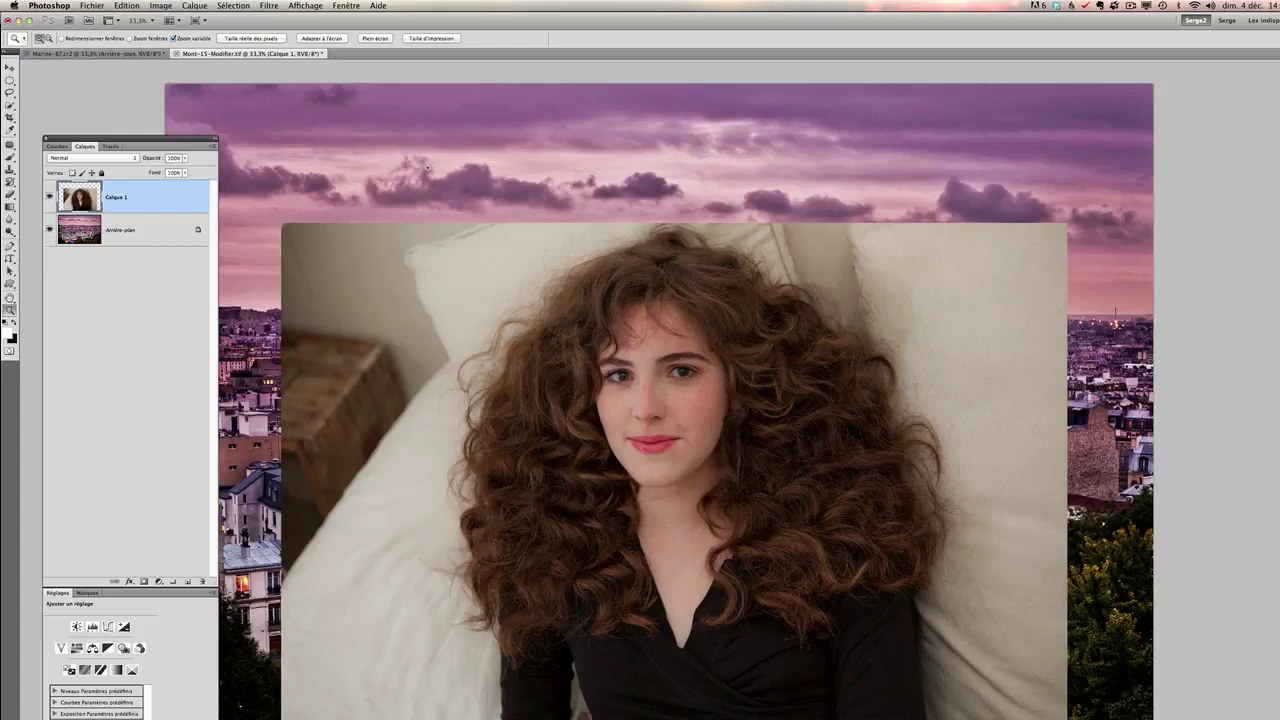
left_click(50, 230)
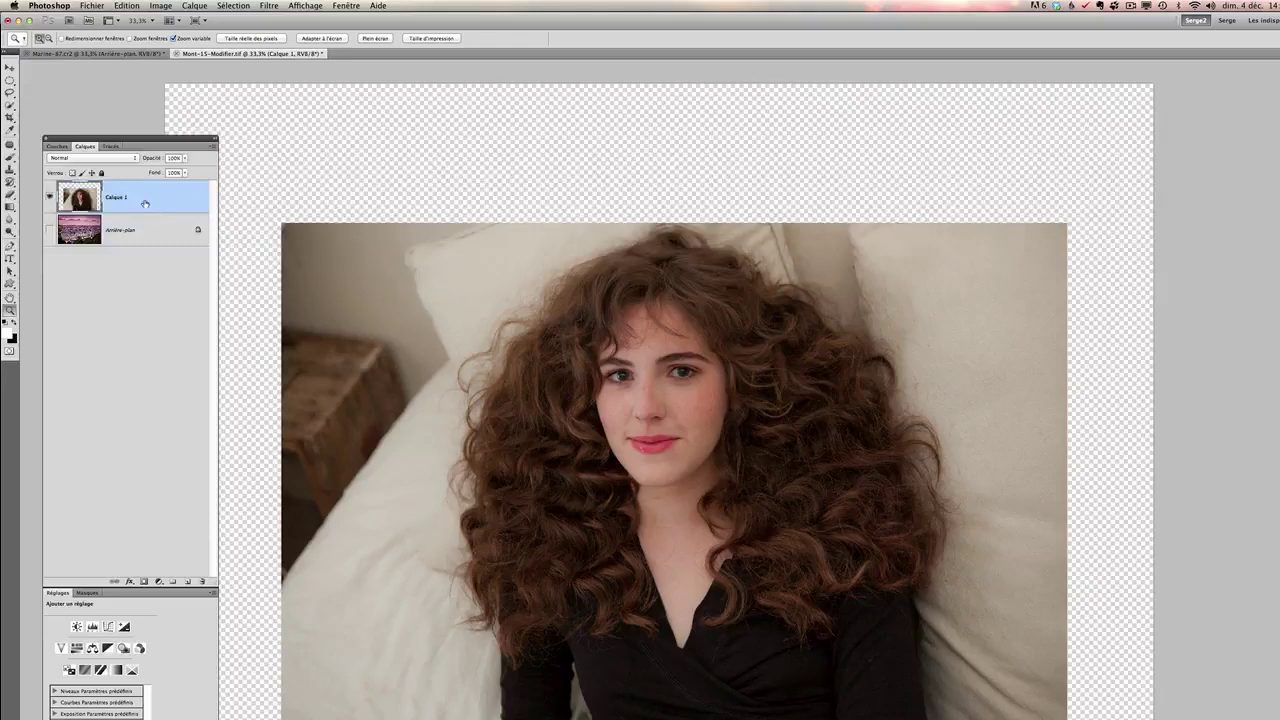
left_click(160, 242)
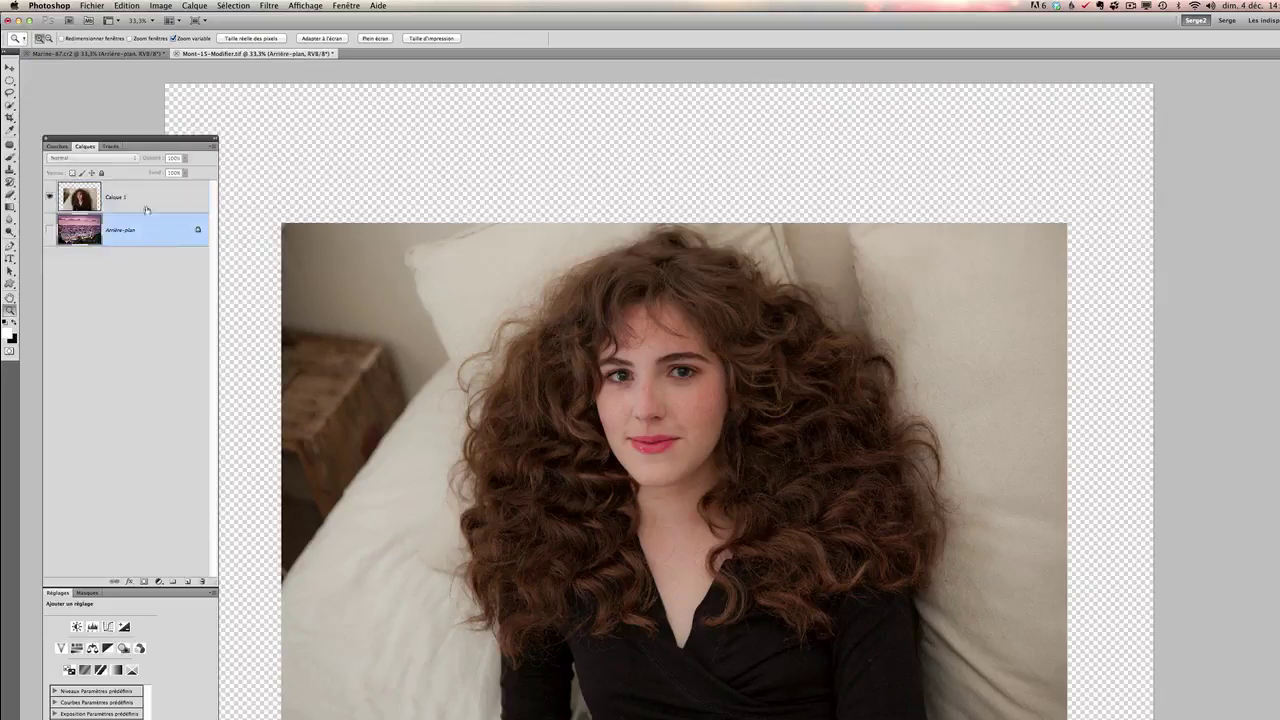
left_click(148, 198)
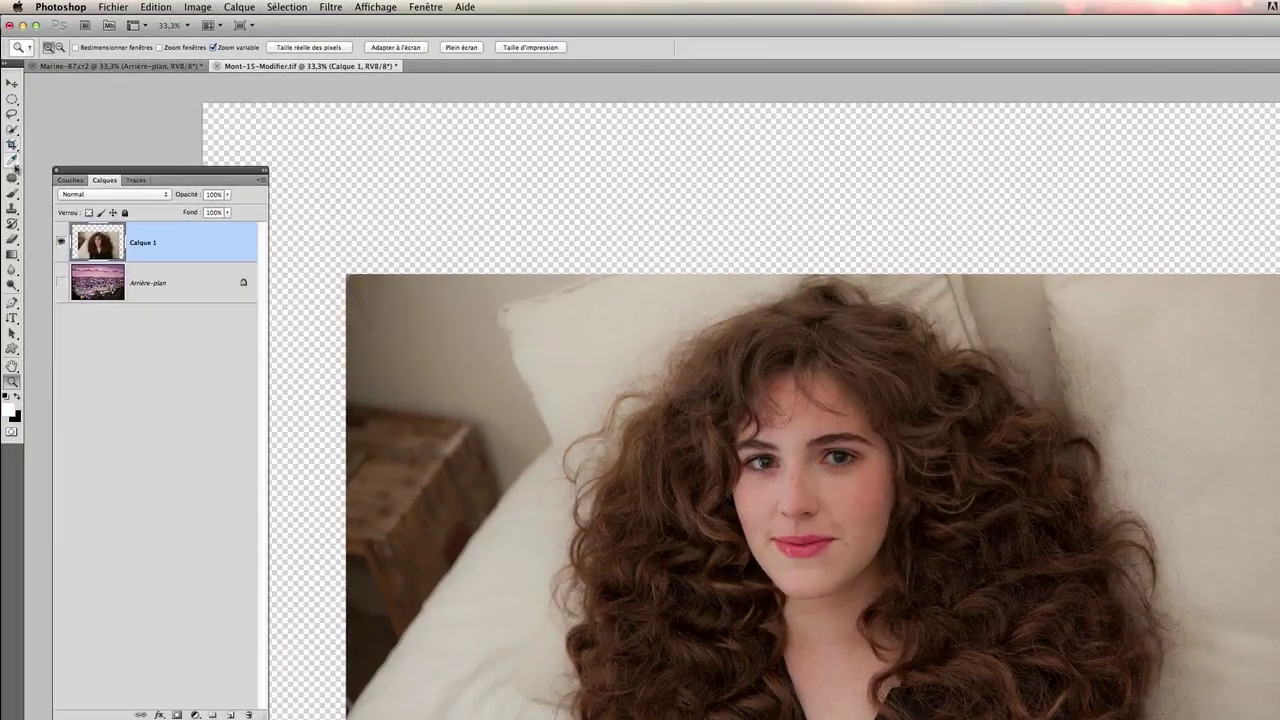
Select the woman's hair and face on Calque 1 with the Quick Selection tool, using new-selection mode and an enlarged brush.
left_click(12, 129)
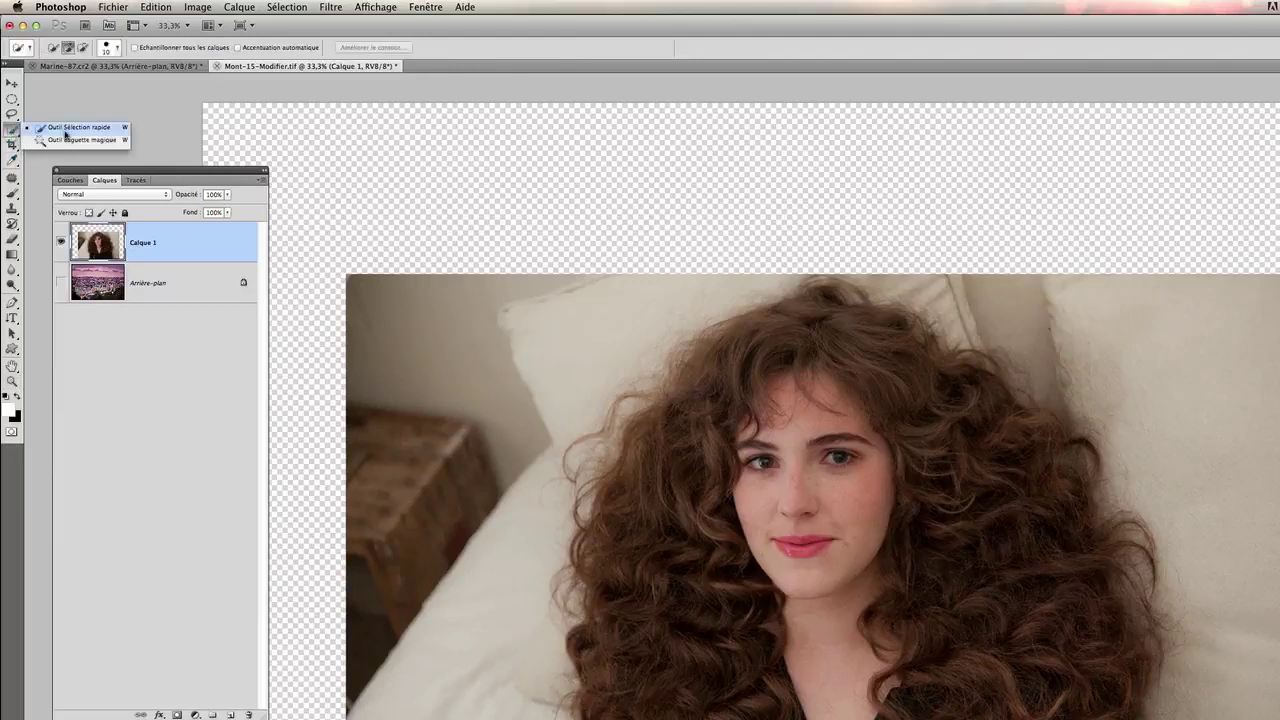
left_click(65, 131)
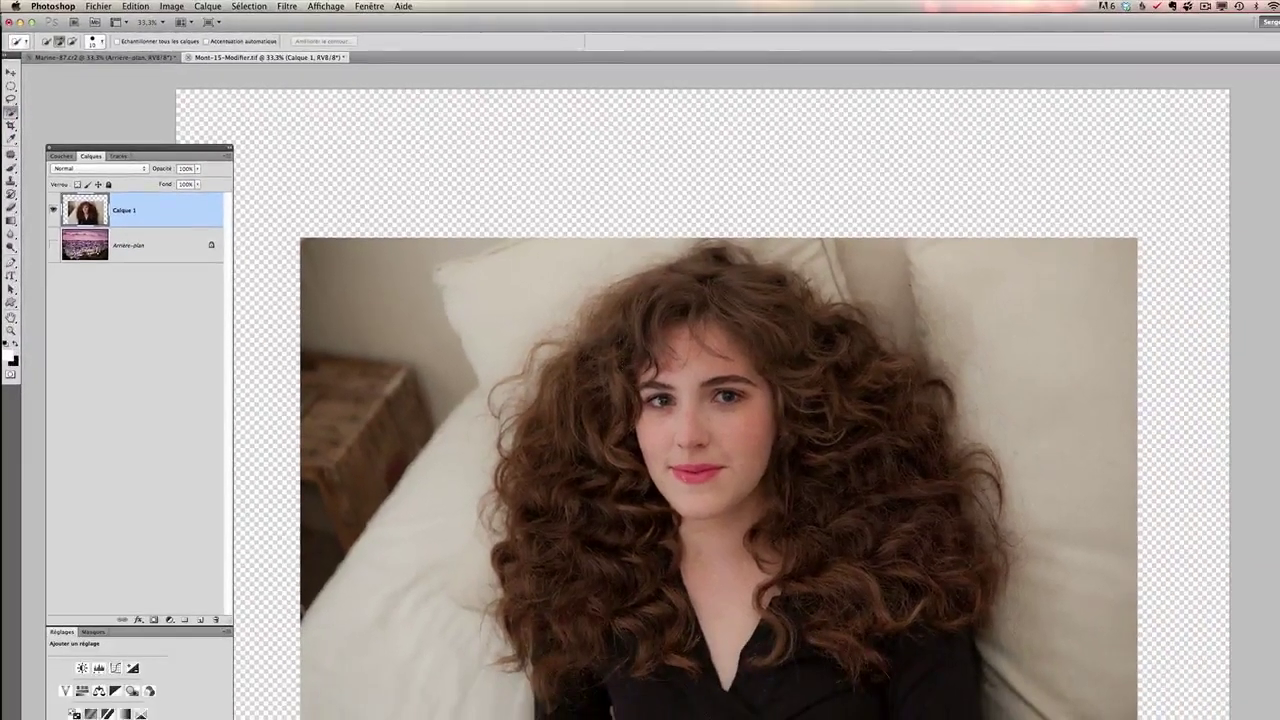
left_click(47, 43)
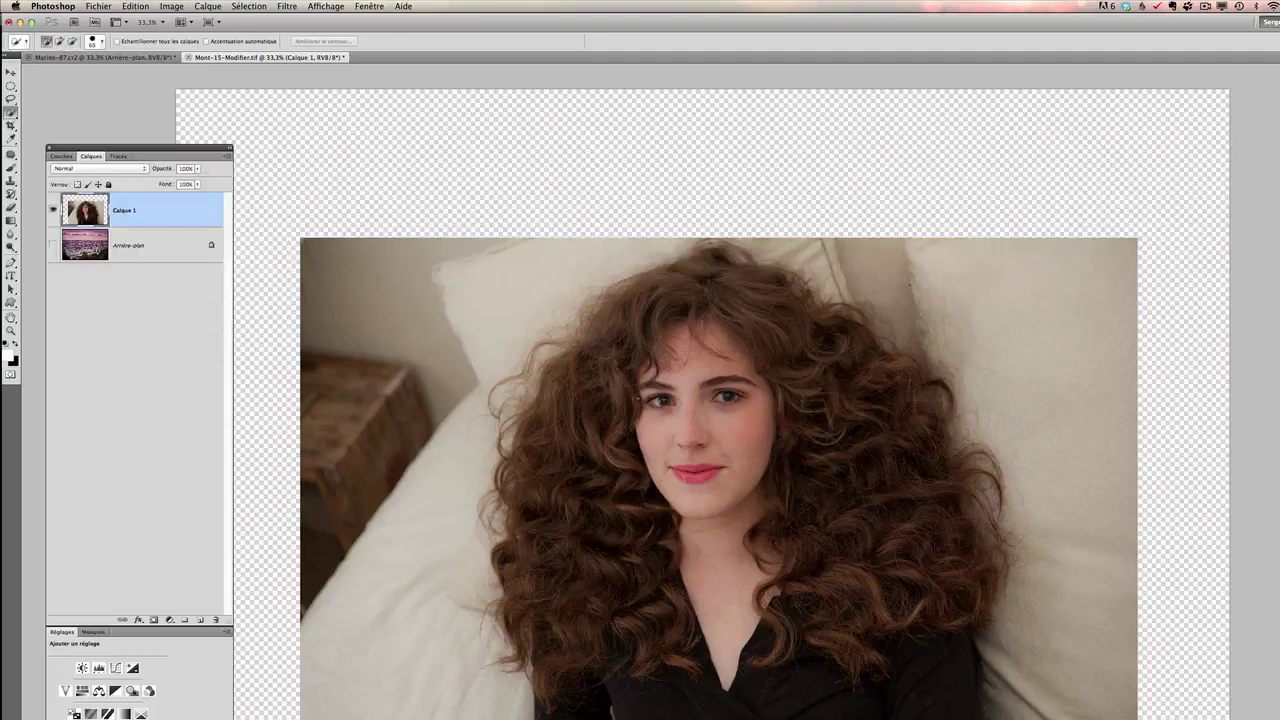
key("bracketright")
key("bracketright")
key("bracketright")
key("bracketright")
mouse_move(603, 466)
left_mouse_down()
mouse_move(615, 567)
mouse_move(598, 451)
mouse_move(614, 399)
mouse_move(694, 331)
mouse_move(737, 327)
mouse_move(781, 339)
mouse_move(823, 378)
mouse_move(878, 464)
mouse_move(898, 528)
left_mouse_up()
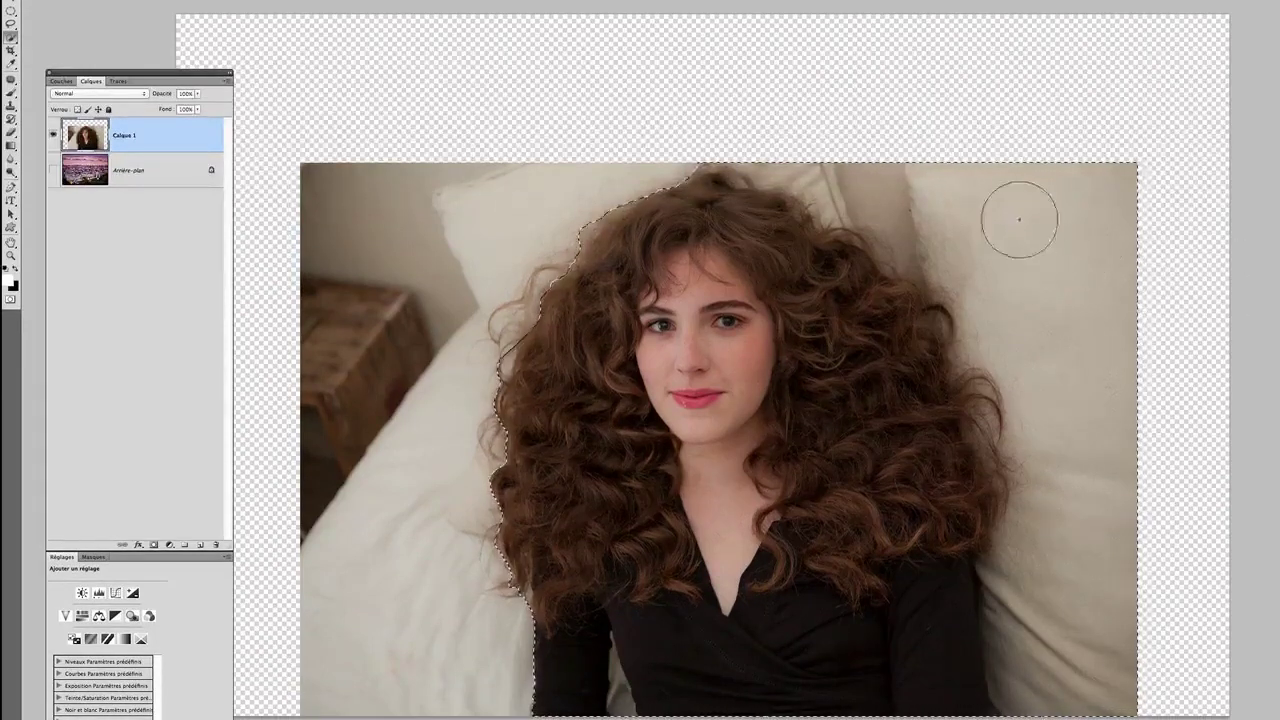
Remove the pillows beside and above the hair and the black top from the selection, leaving only the head, hair and neckline.
mouse_move(1014, 209)
left_mouse_down()
mouse_move(1071, 349)
mouse_move(1083, 433)
mouse_move(1063, 549)
left_mouse_up()
mouse_move(892, 173)
left_mouse_down()
mouse_move(789, 131)
mouse_move(782, 112)
left_mouse_up()
mouse_move(560, 685)
left_mouse_down()
mouse_move(580, 661)
mouse_move(565, 664)
mouse_move(970, 671)
mouse_move(932, 632)
left_mouse_up()
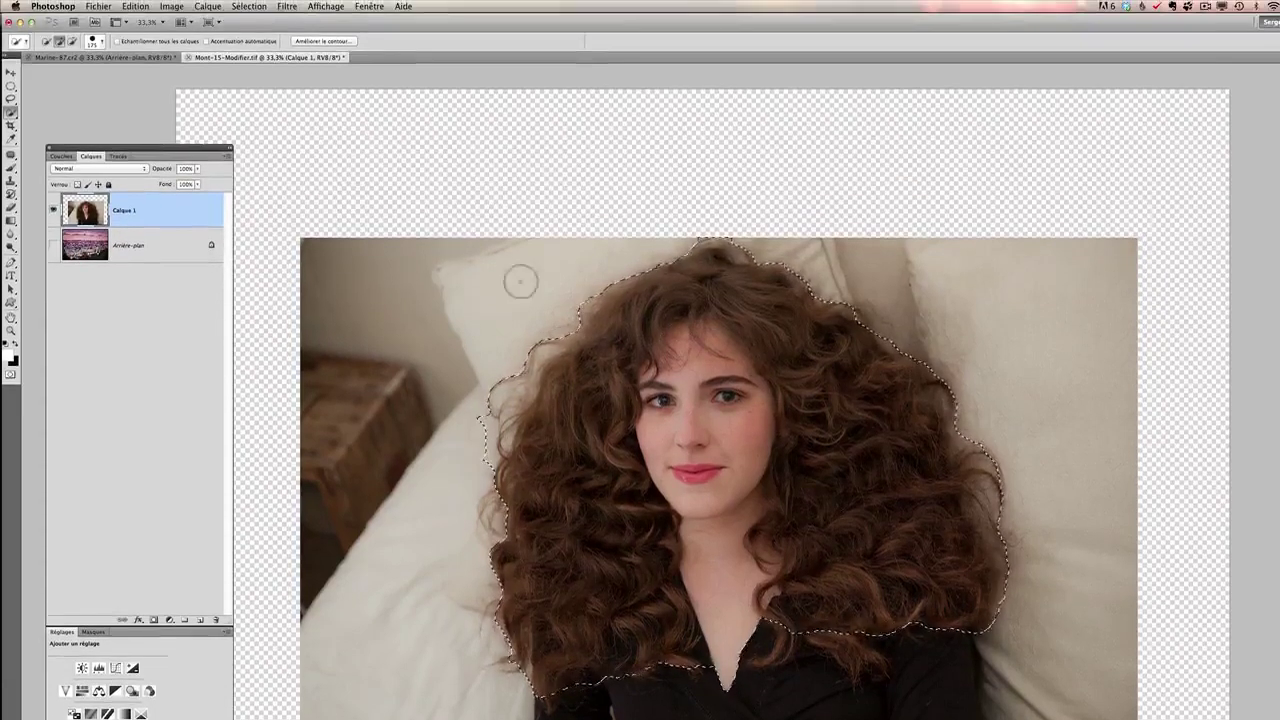
left_click(341, 42)
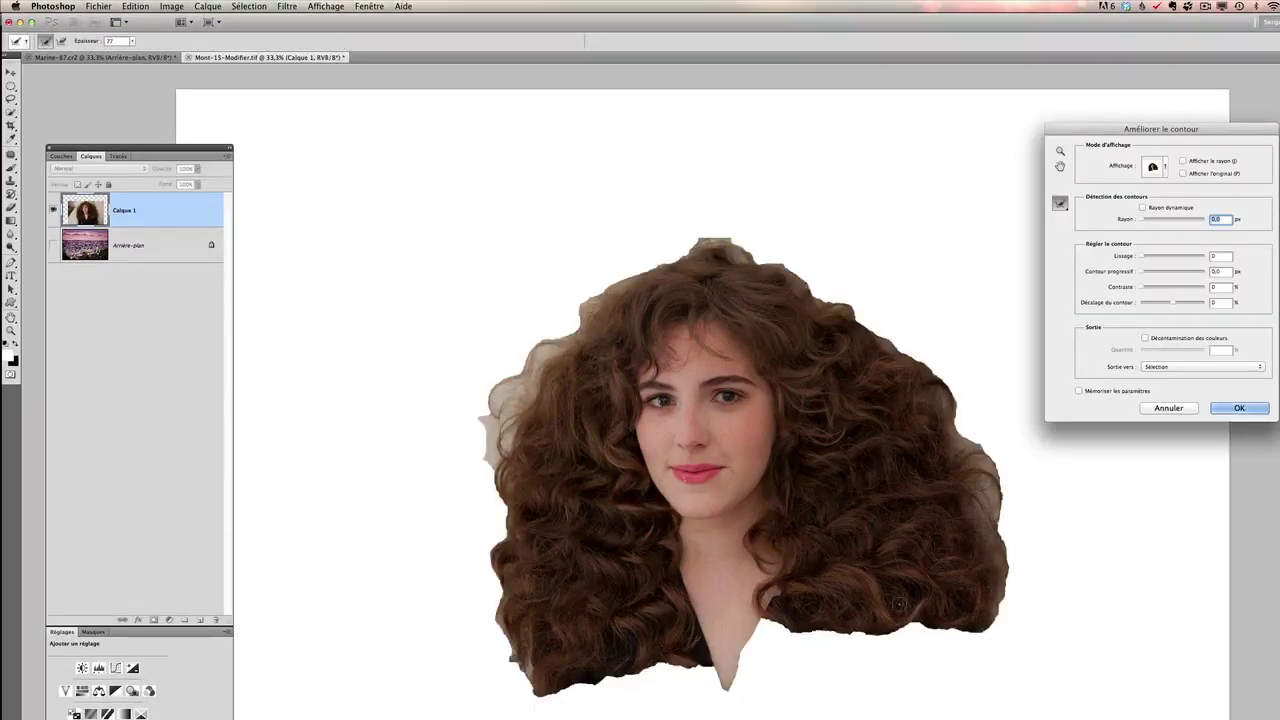
left_click_drag(1175, 130, 411, 123)
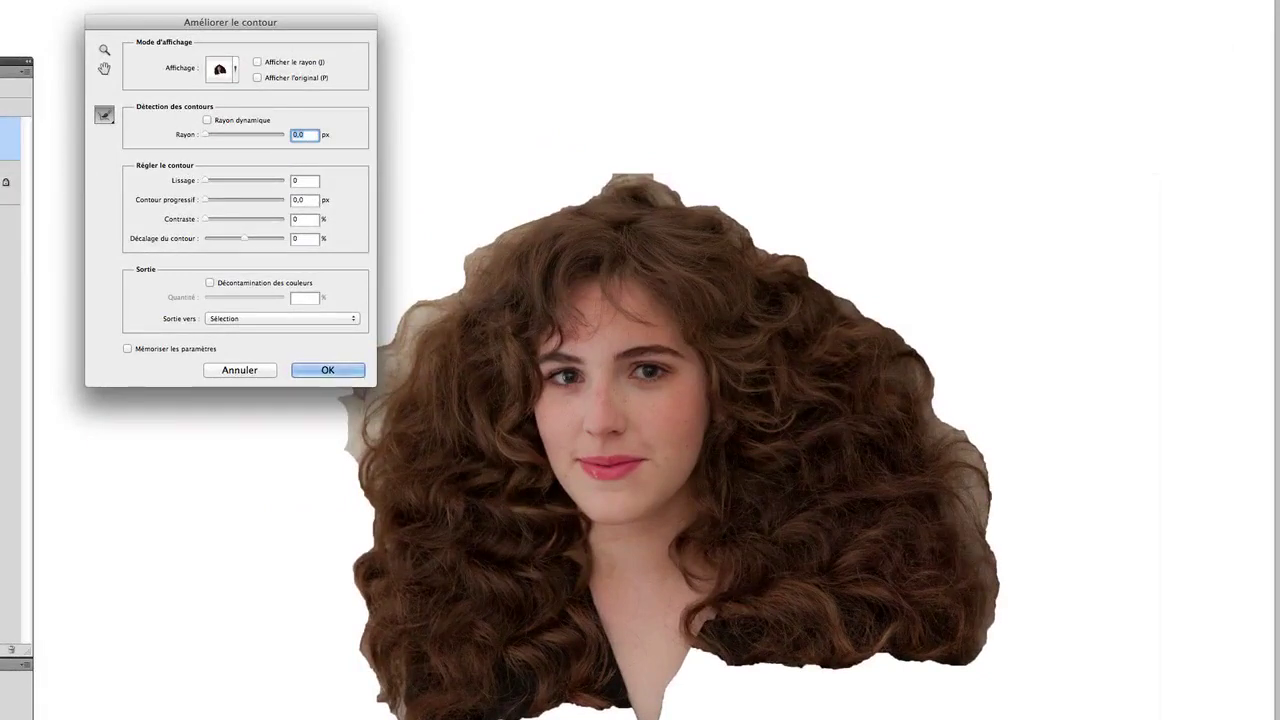
left_click(230, 70)
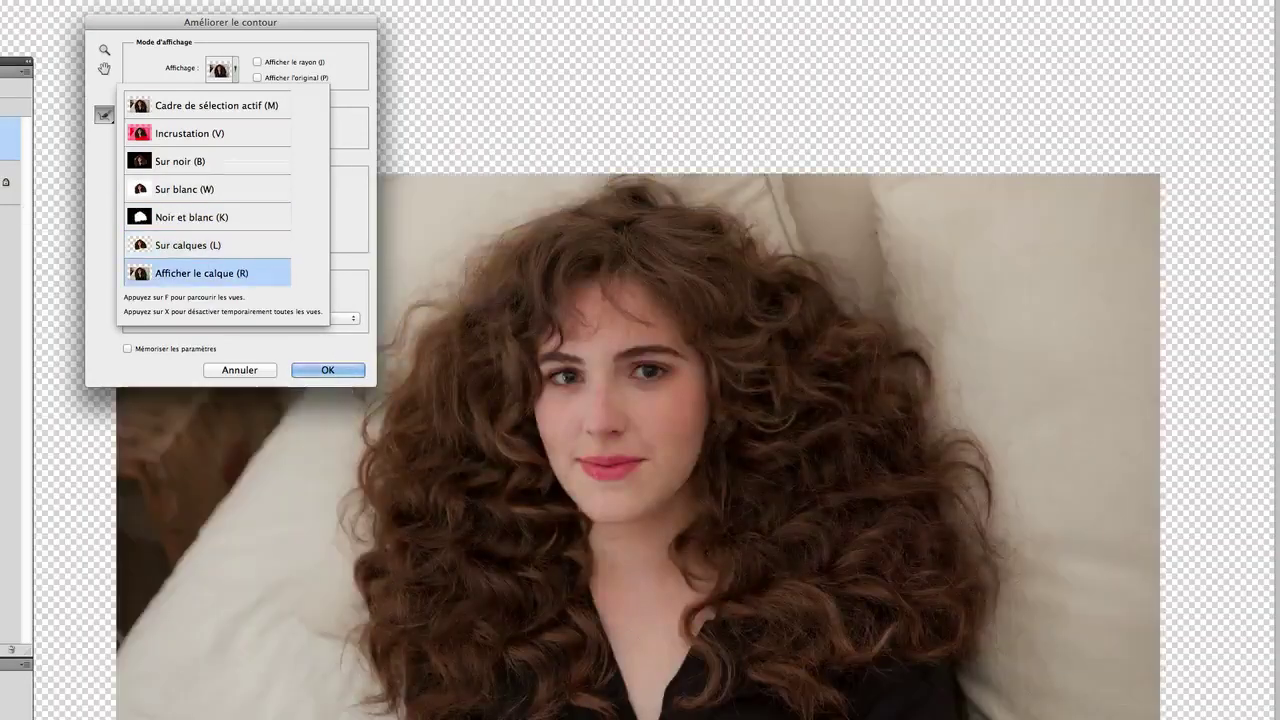
left_click(264, 368)
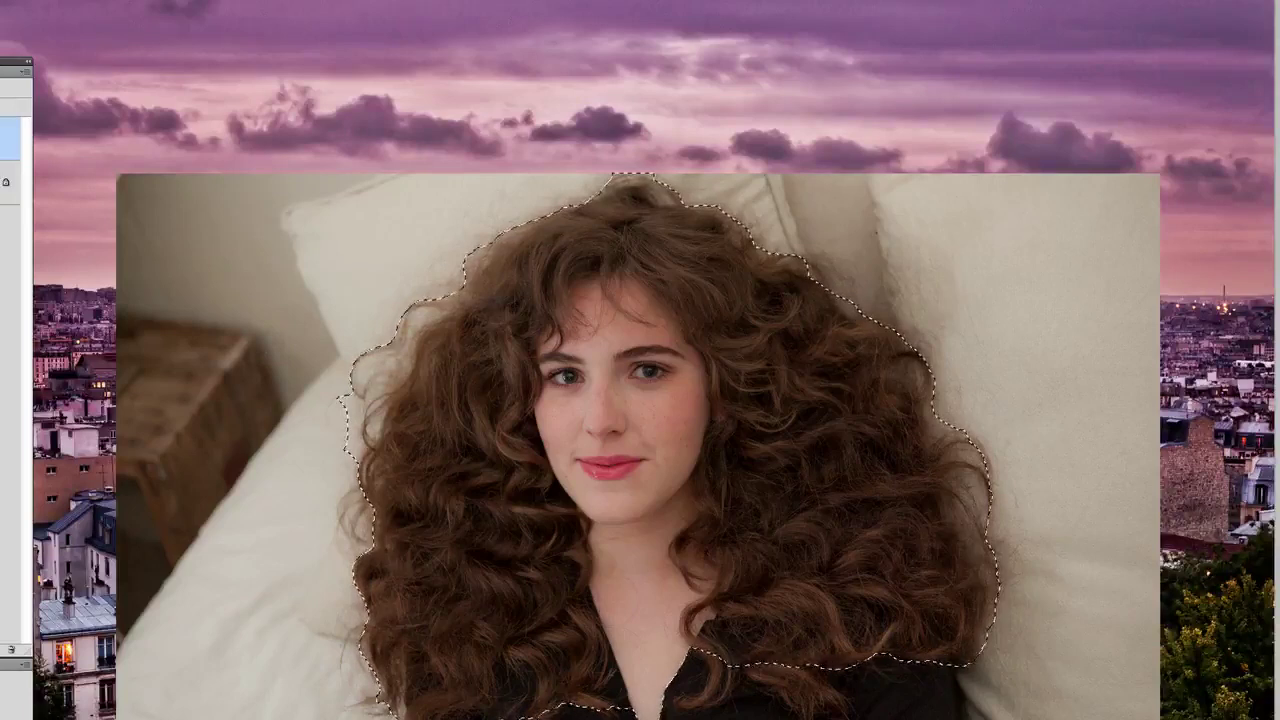
Start Améliorer le contour on the selection with the Afficher le calque (R) view, keeping the dialog clear of the hair.
key("alt+super+r")
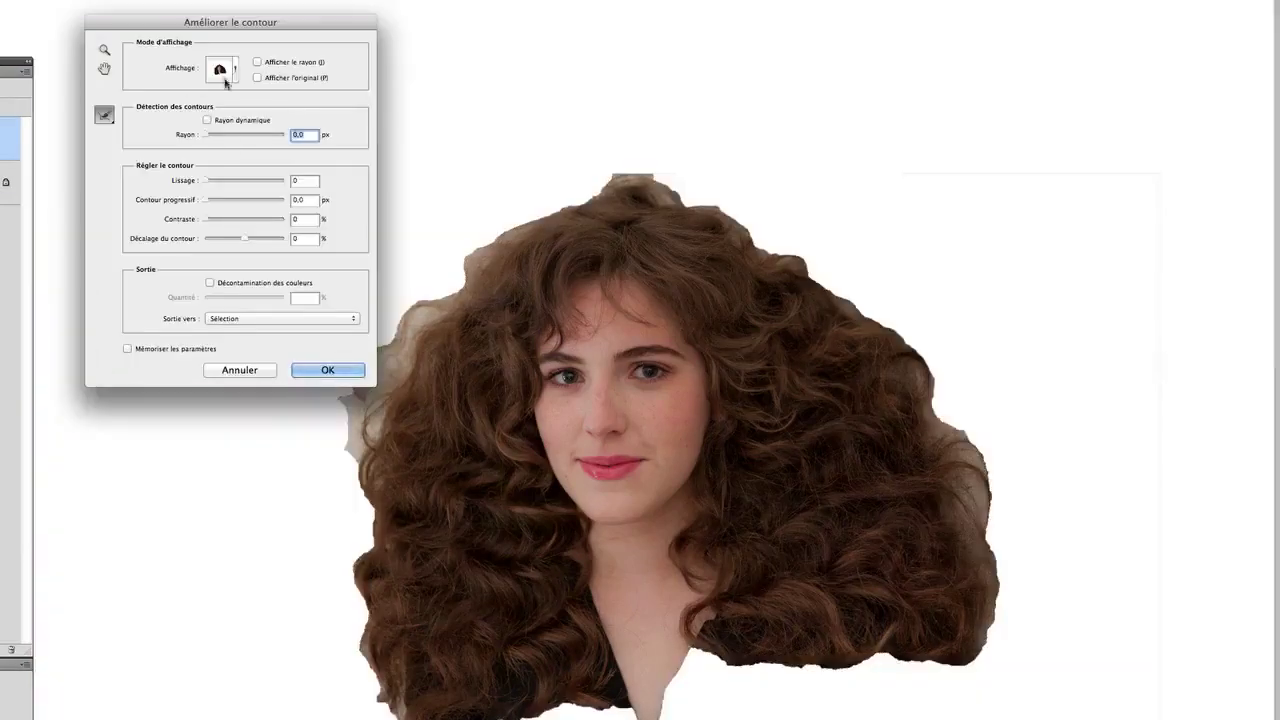
left_click(233, 76)
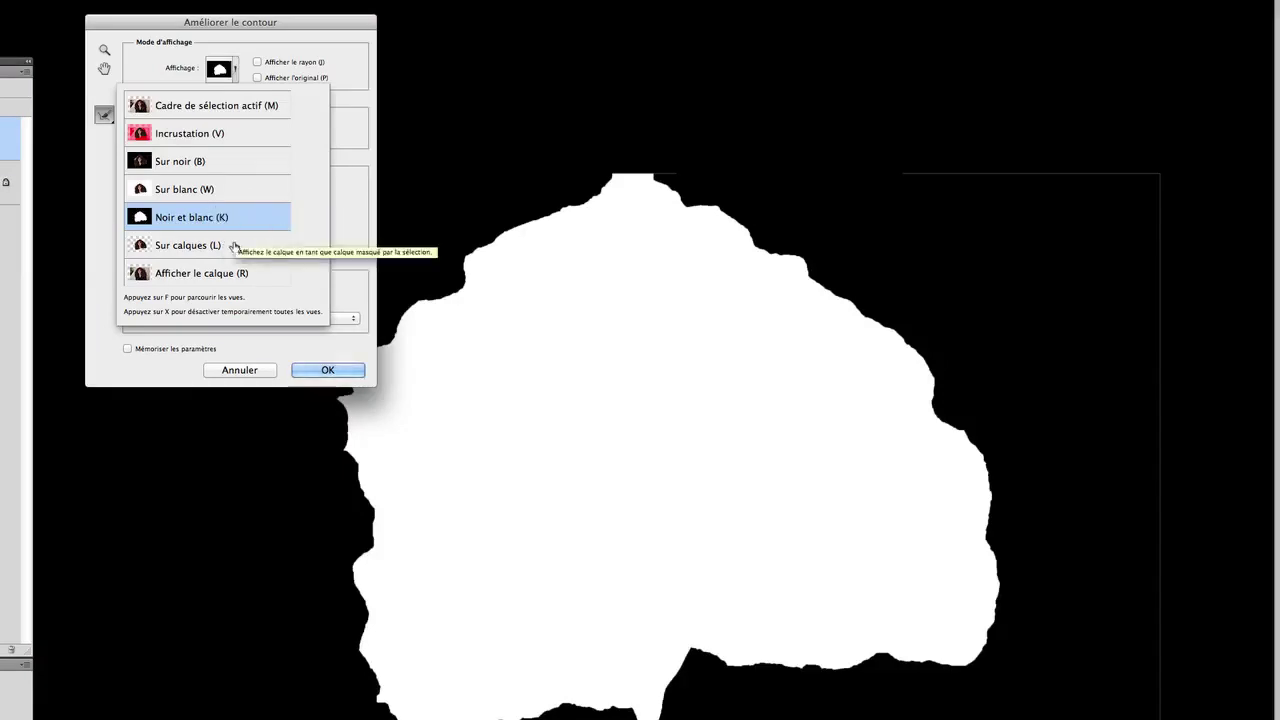
key("l")
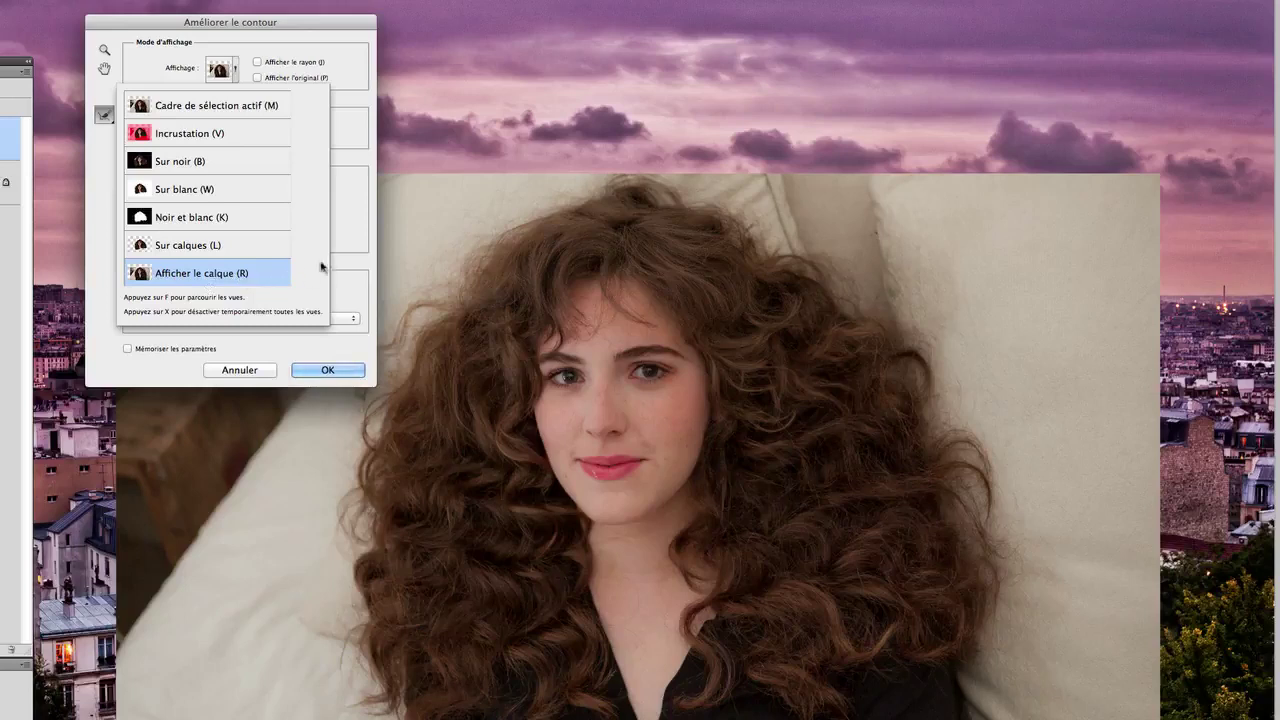
left_click(348, 222)
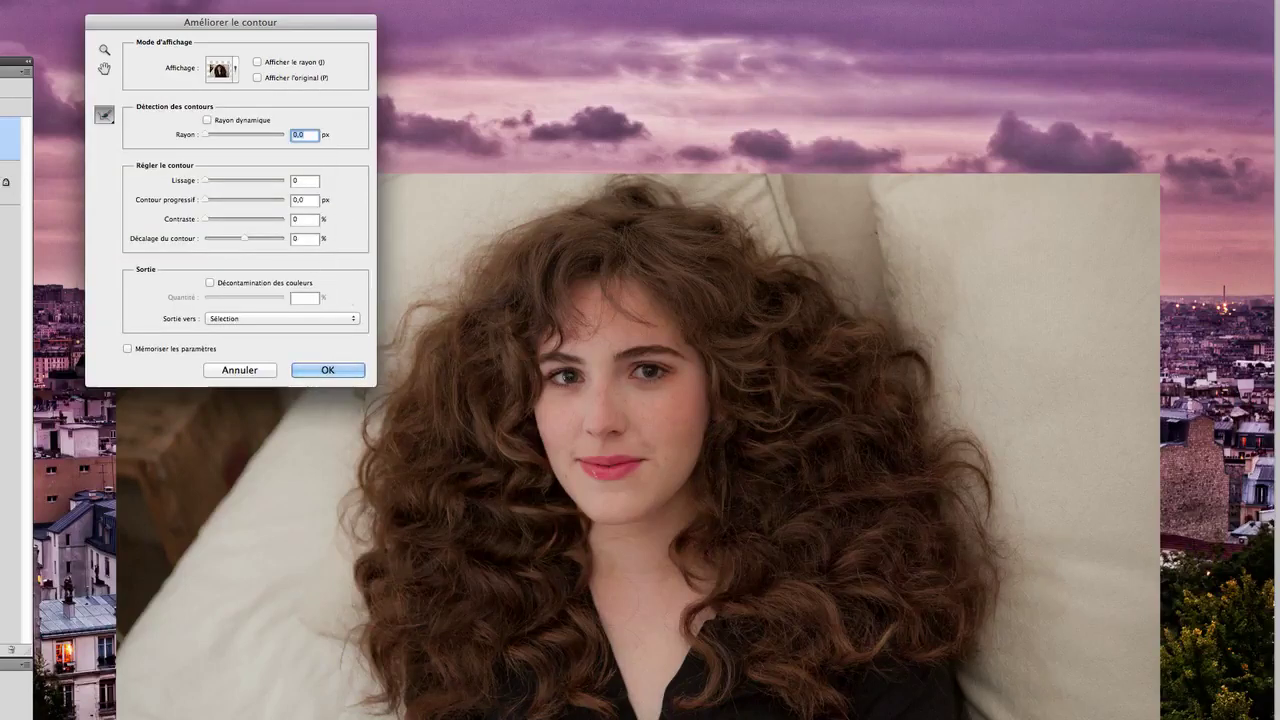
left_click_drag(266, 22, 226, 20)
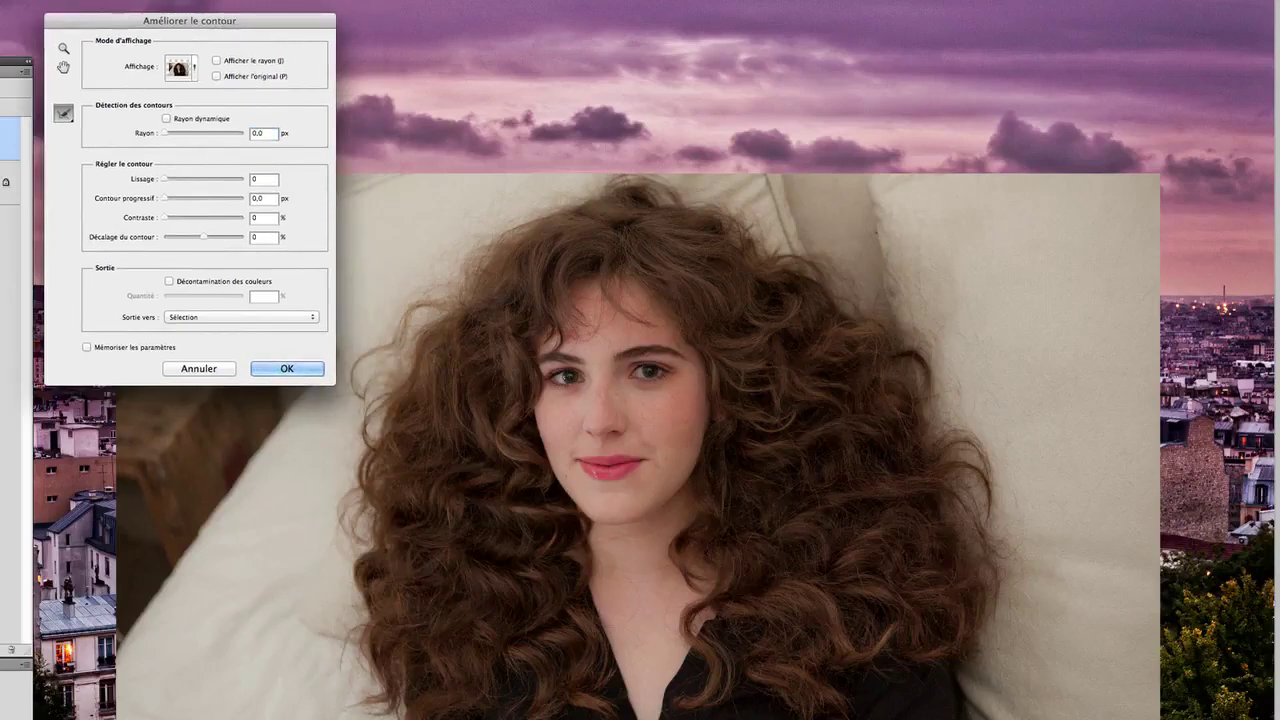
Brush edge refinement around the hair's whole outer outline, and check the cutout in the Sur blanc and Sur noir views.
mouse_move(388, 695)
left_mouse_down()
mouse_move(345, 712)
mouse_move(365, 655)
mouse_move(350, 690)
mouse_move(310, 615)
mouse_move(350, 657)
mouse_move(365, 555)
mouse_move(352, 535)
mouse_move(338, 545)
mouse_move(346, 496)
mouse_move(362, 520)
mouse_move(362, 382)
mouse_move(405, 525)
mouse_move(352, 420)
left_mouse_up()
mouse_move(358, 372)
left_mouse_down()
mouse_move(414, 300)
mouse_move(426, 322)
mouse_move(388, 360)
mouse_move(420, 288)
mouse_move(445, 290)
mouse_move(510, 222)
mouse_move(632, 190)
mouse_move(748, 220)
mouse_move(785, 270)
mouse_move(850, 272)
mouse_move(848, 318)
mouse_move(885, 328)
mouse_move(924, 374)
mouse_move(936, 456)
mouse_move(975, 443)
mouse_move(958, 440)
mouse_move(958, 475)
mouse_move(980, 505)
mouse_move(965, 525)
mouse_move(985, 555)
mouse_move(995, 630)
mouse_move(1028, 551)
mouse_move(990, 462)
left_mouse_up()
left_click(190, 70)
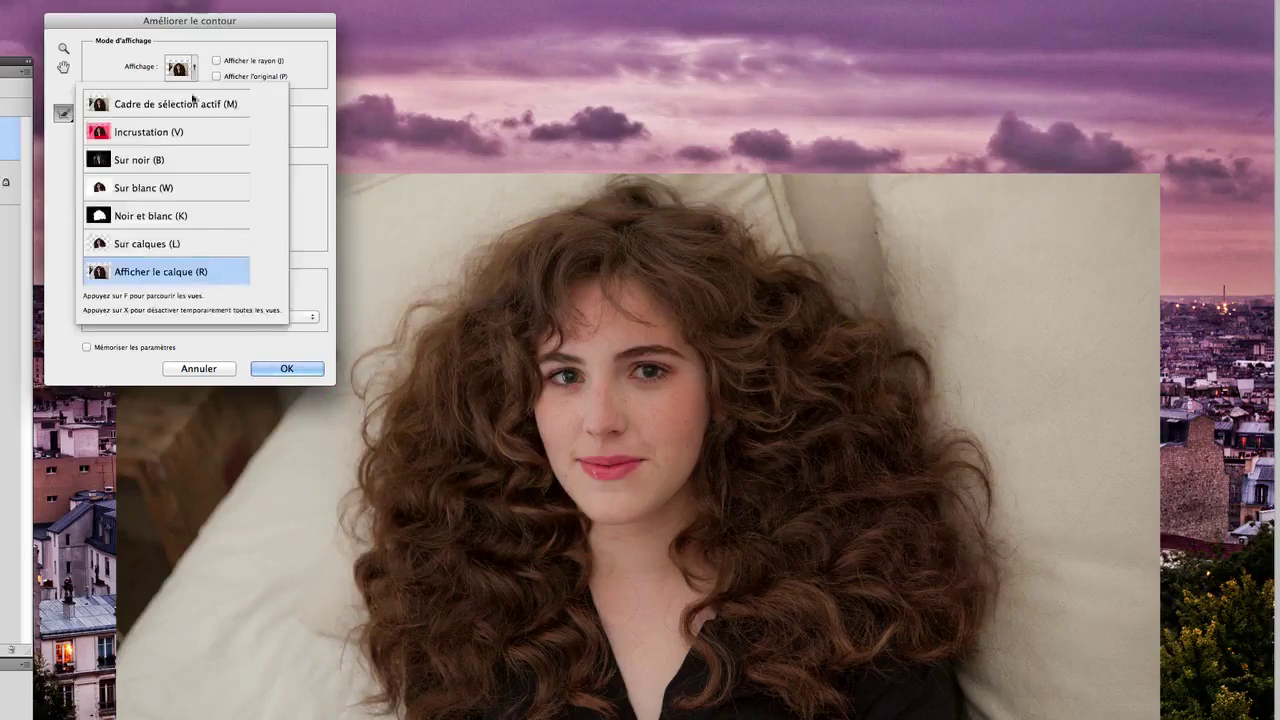
left_click(203, 187)
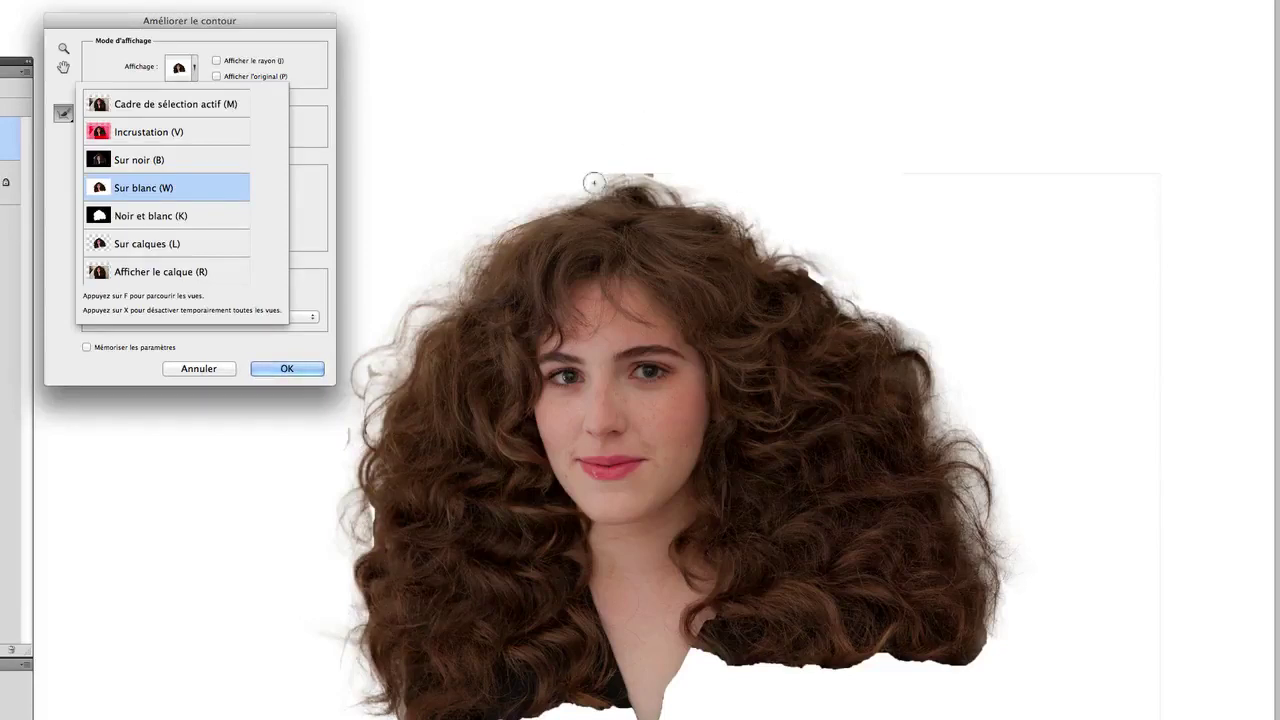
left_click(205, 217)
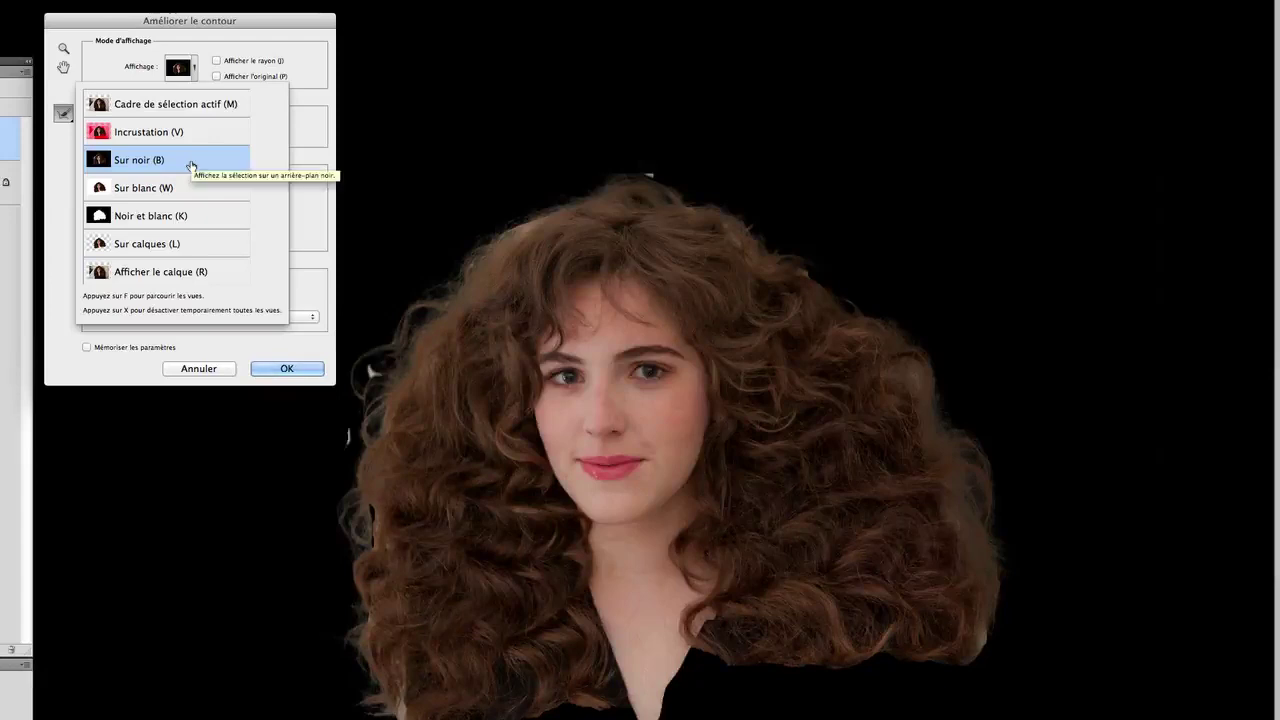
left_click(228, 24)
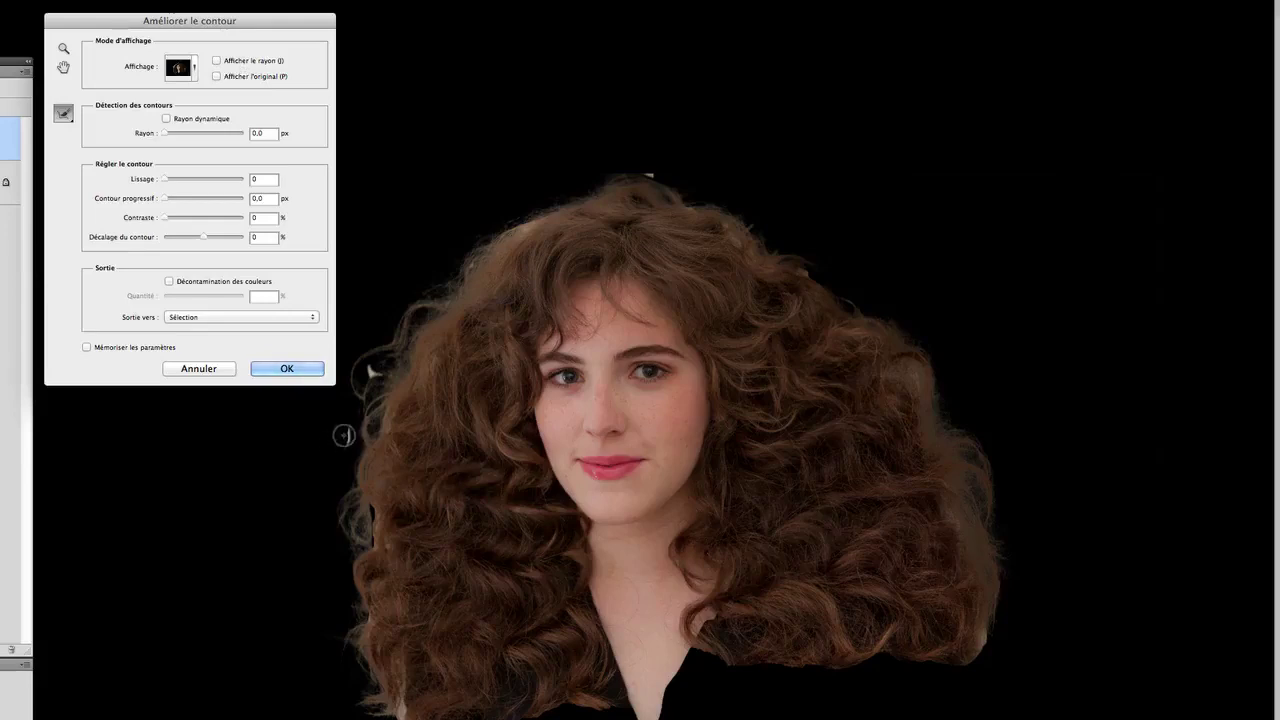
Clean up the pale pillow remnants along the hair's left edge by erasing and repainting the edge refinement there.
key("alt")
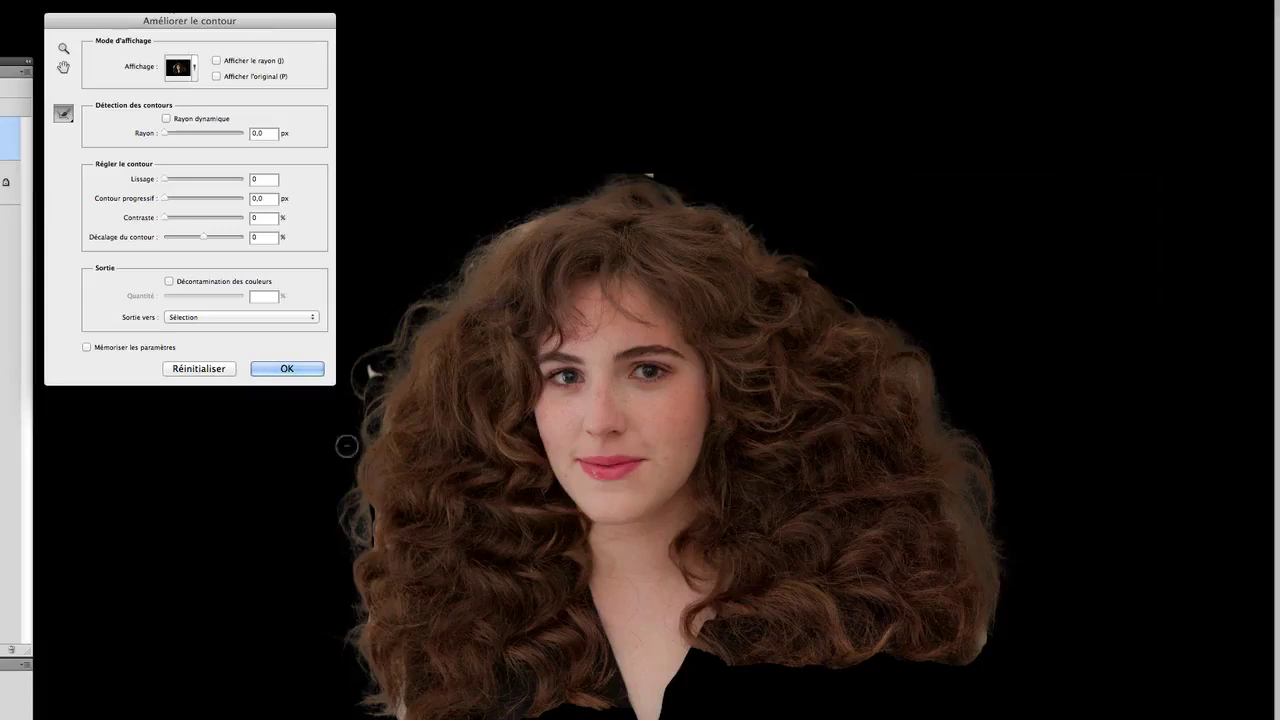
left_click(324, 455)
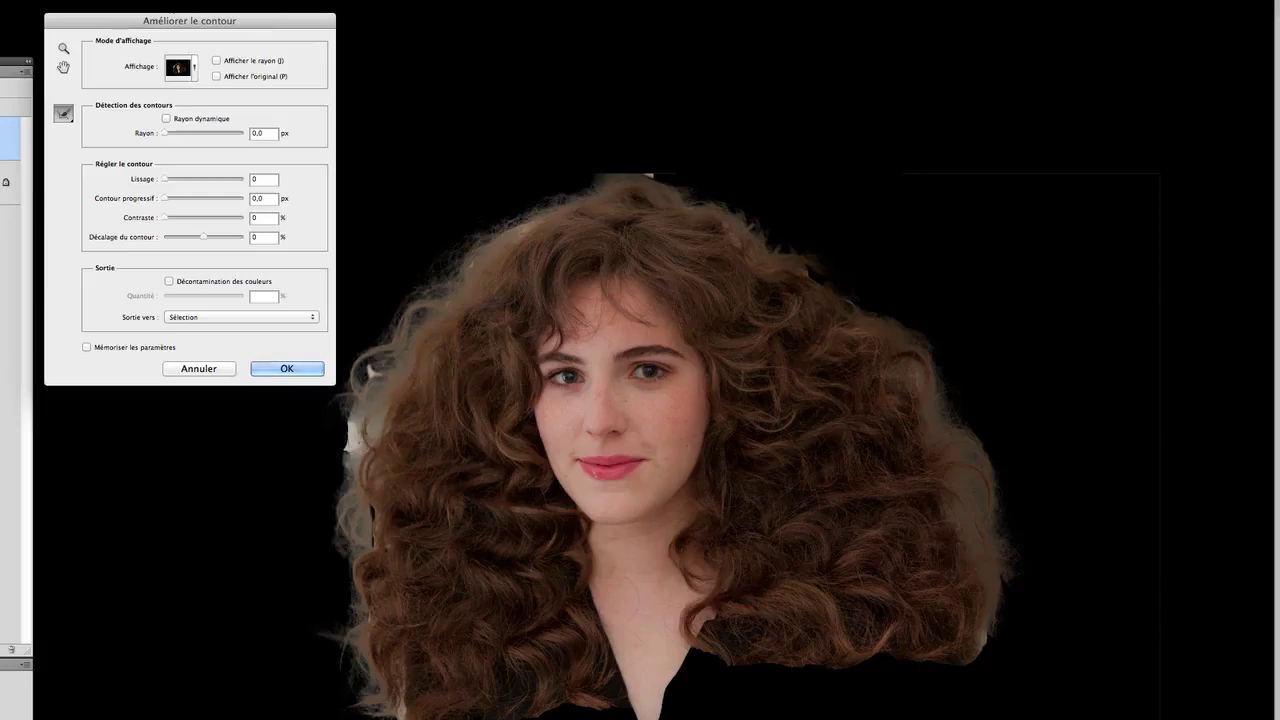
left_click_drag(404, 446, 418, 381)
key("alt")
left_click_drag(348, 442, 345, 450)
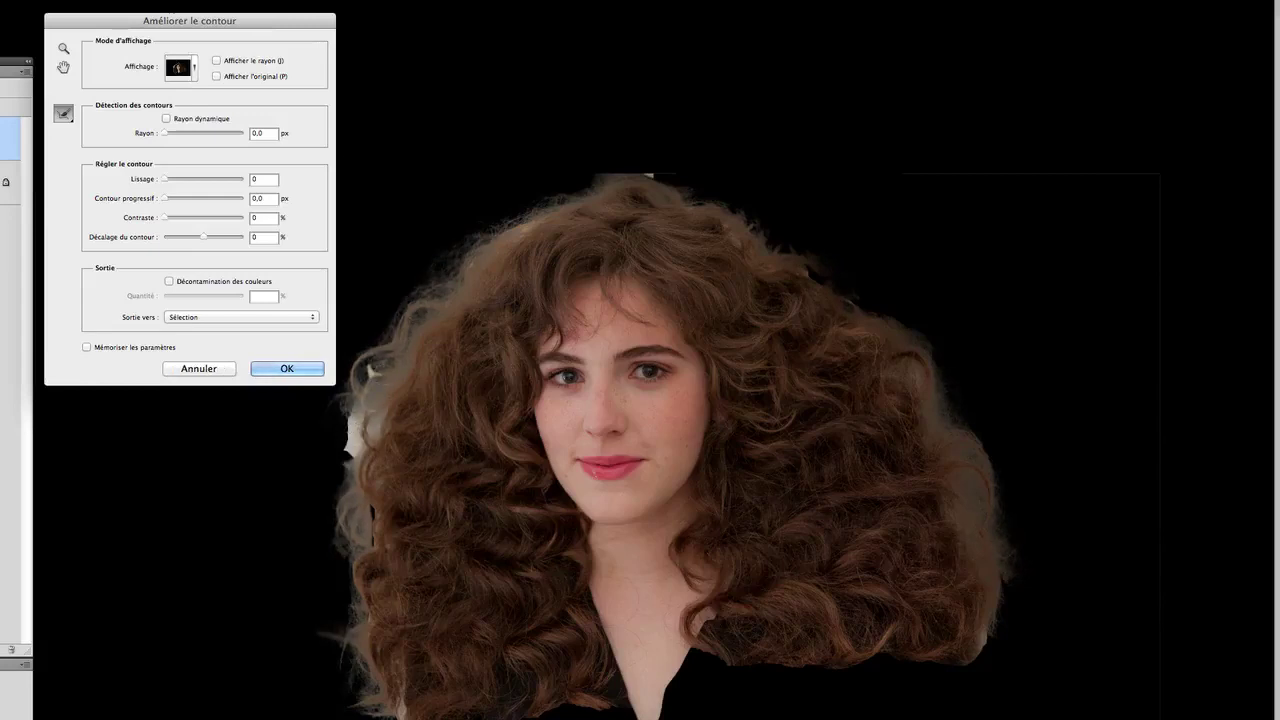
mouse_move(350, 485)
left_mouse_down()
mouse_move(352, 440)
mouse_move(375, 430)
mouse_move(370, 370)
mouse_move(385, 387)
left_mouse_up()
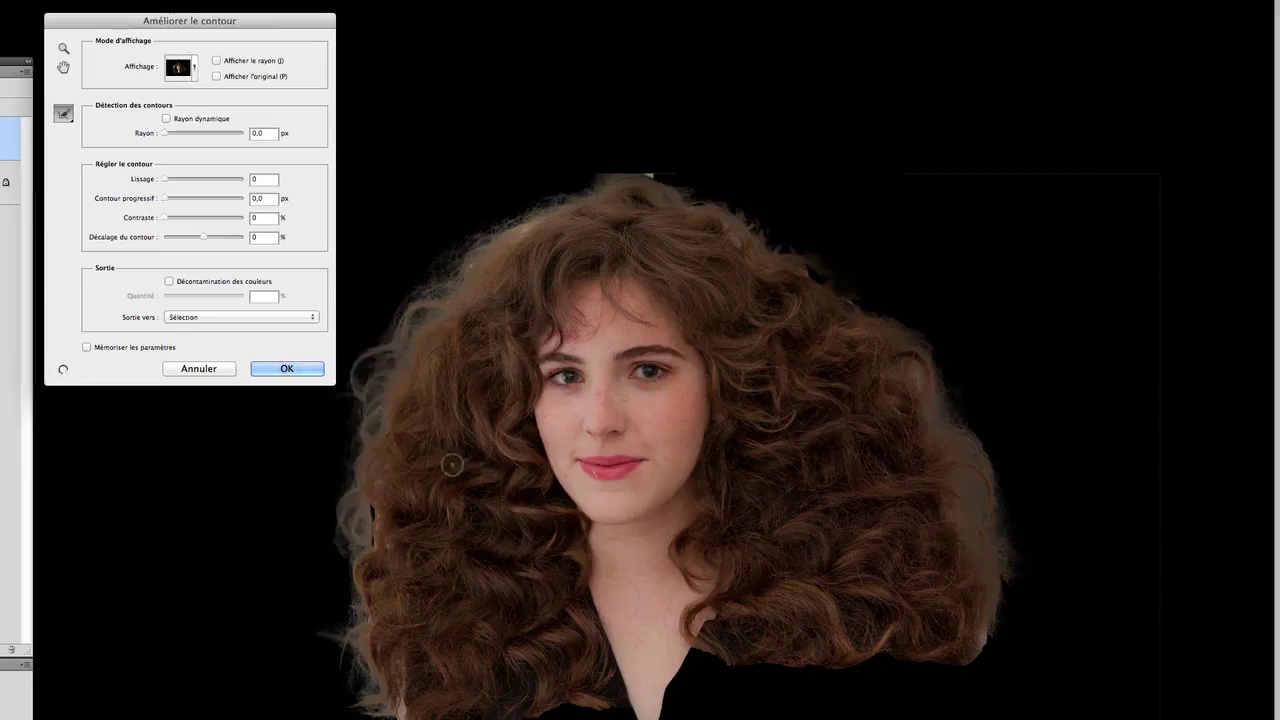
Touch up the edge refinement at the crown, the lower right corner and the left side of the hair.
left_click_drag(655, 172, 582, 178)
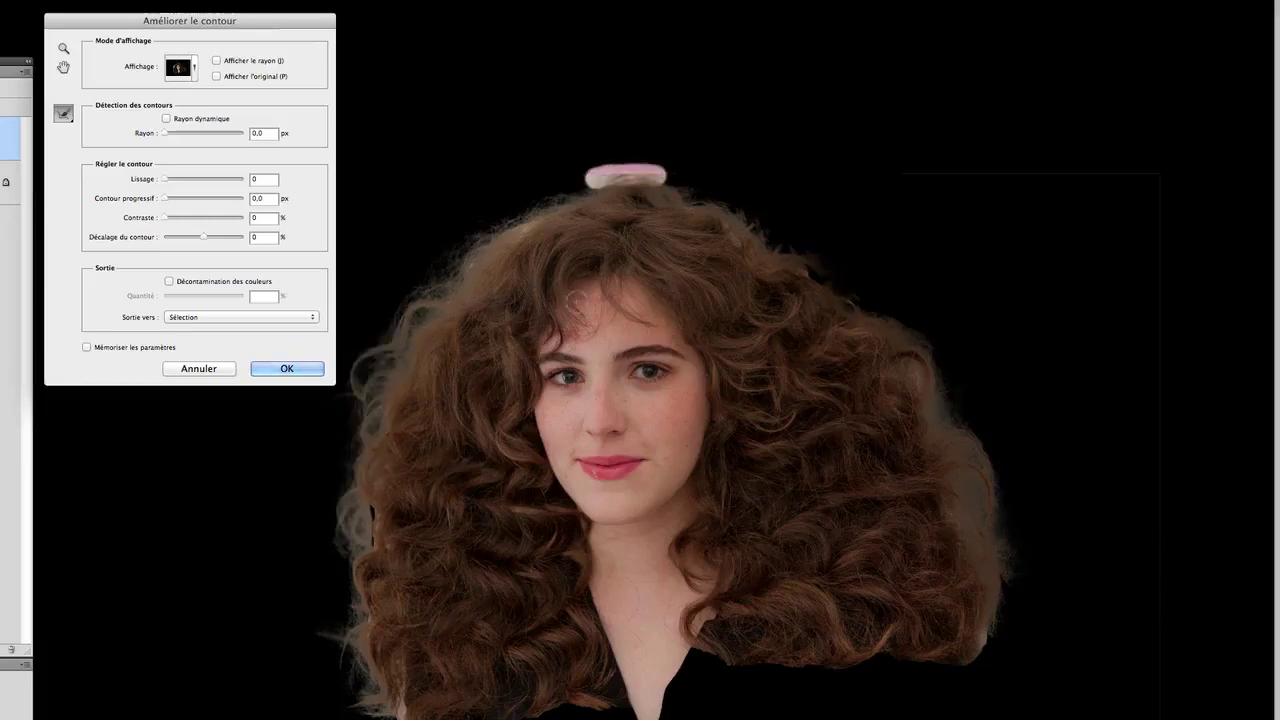
left_click_drag(962, 616, 984, 660)
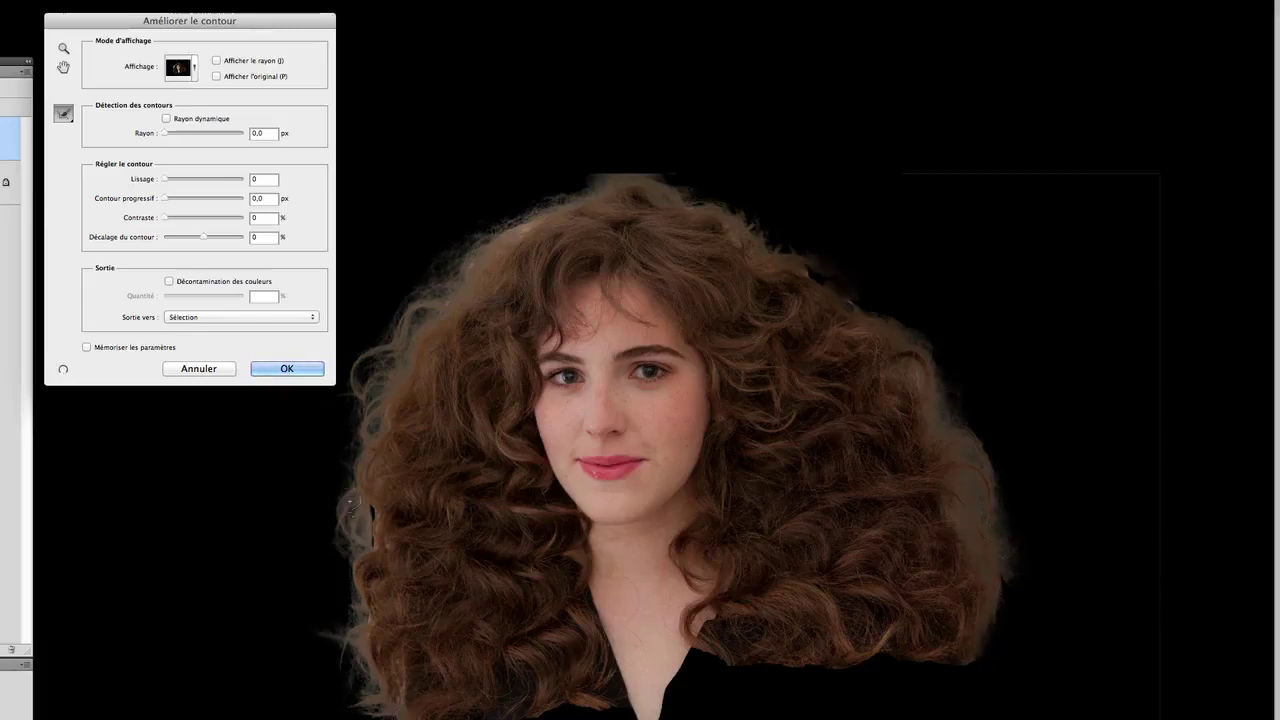
left_click_drag(370, 508, 370, 550)
Inspect the refined hair mask in the Noir et blanc and Sur blanc views, and return to Sur noir.
left_click(194, 70)
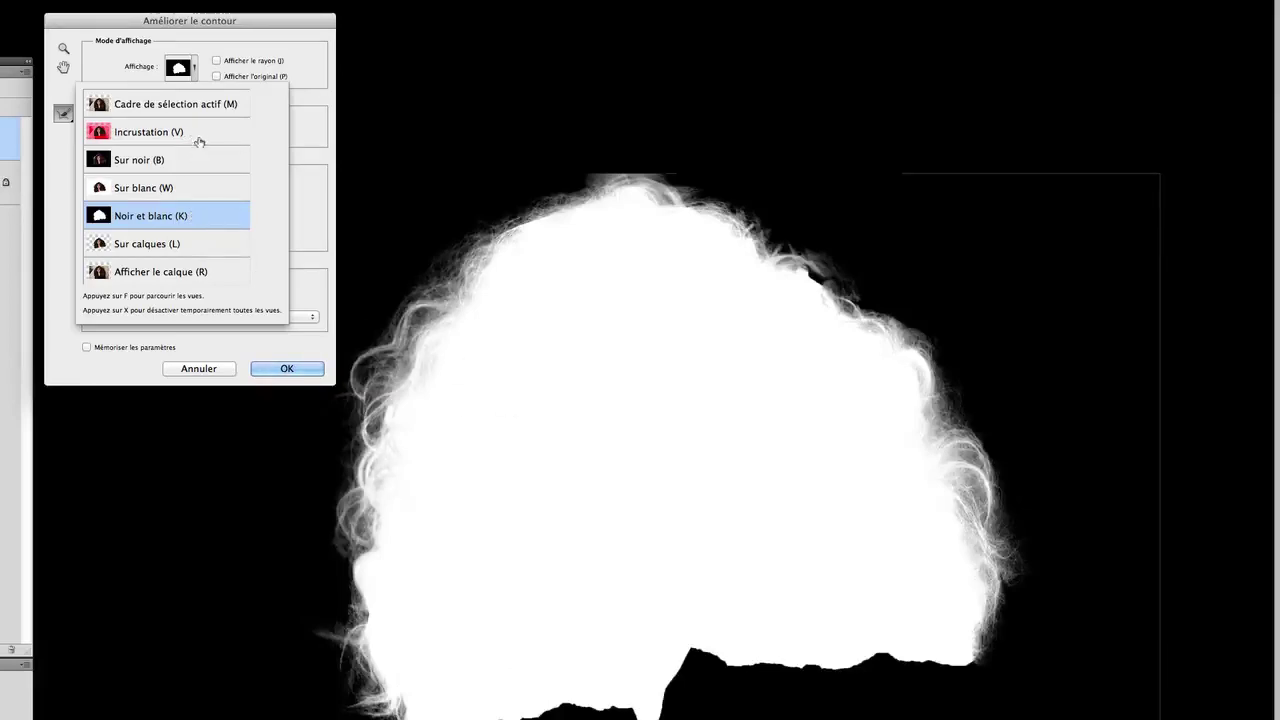
left_click(296, 177)
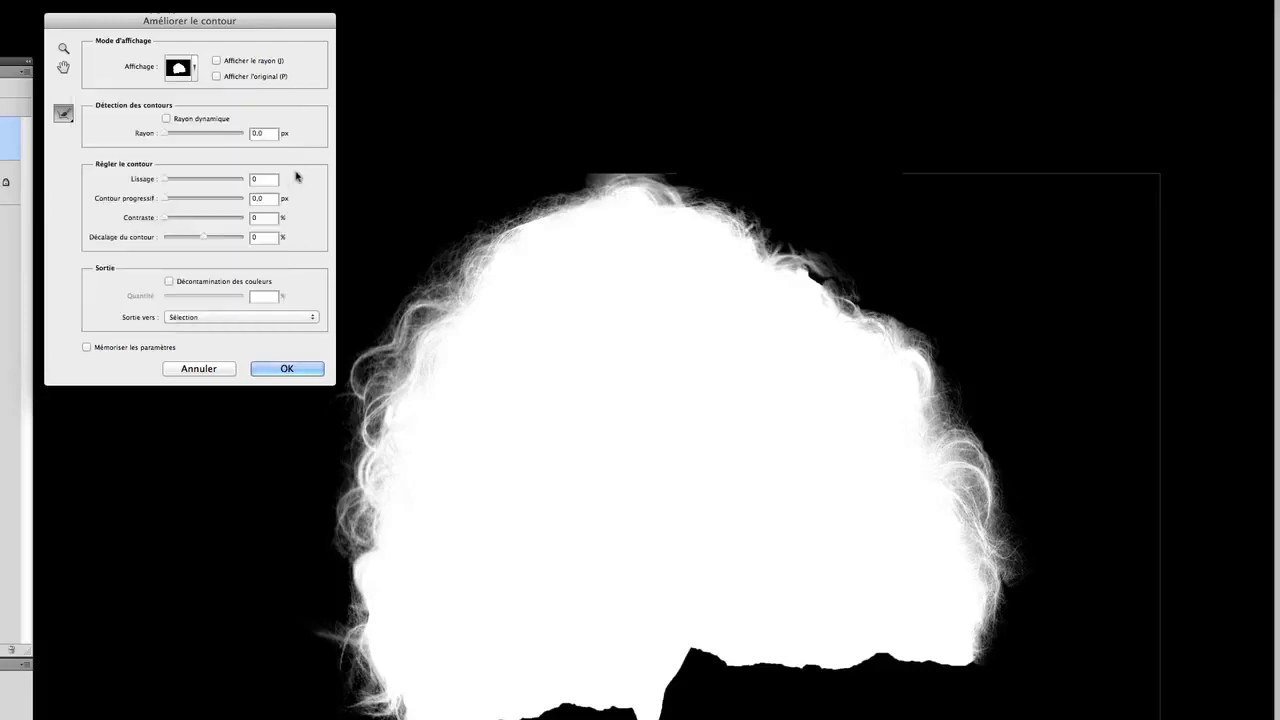
left_click(192, 75)
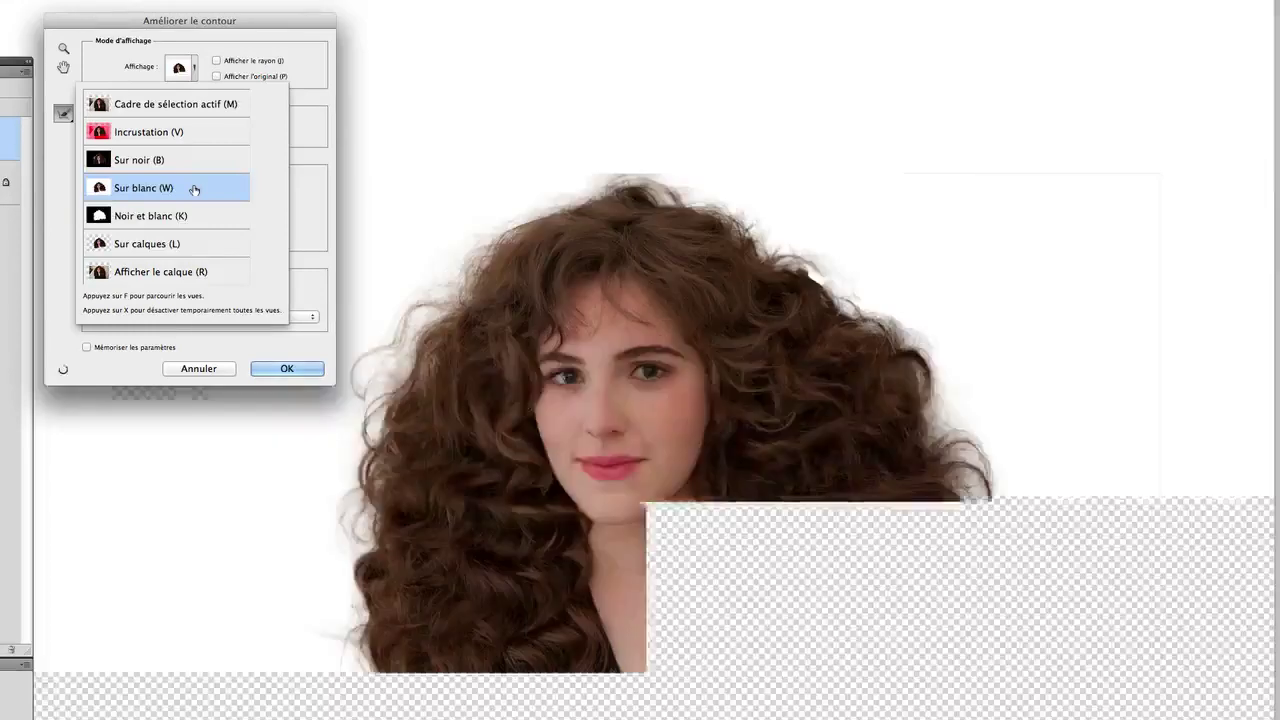
left_click(186, 158)
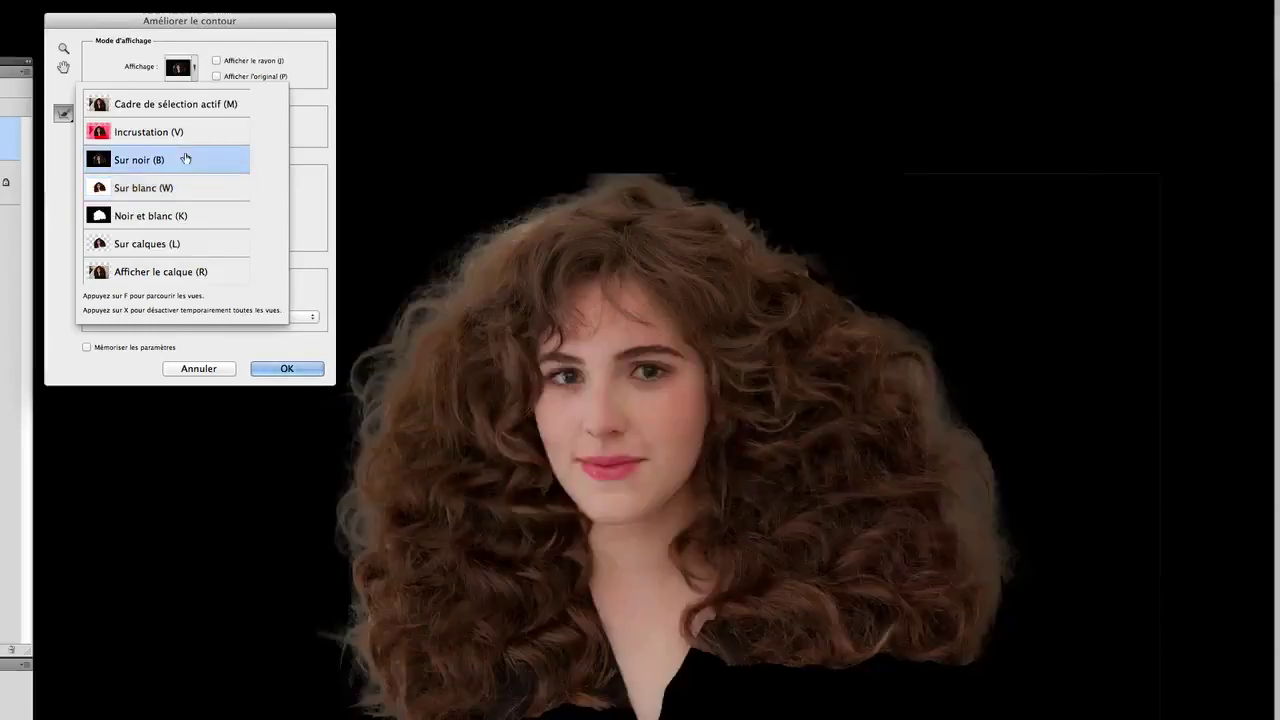
left_click(321, 146)
Adjust the selection edge with Lissage 5, Contour progressif 0,7 px and Décalage du contour -16 %.
left_click_drag(163, 179, 167, 181)
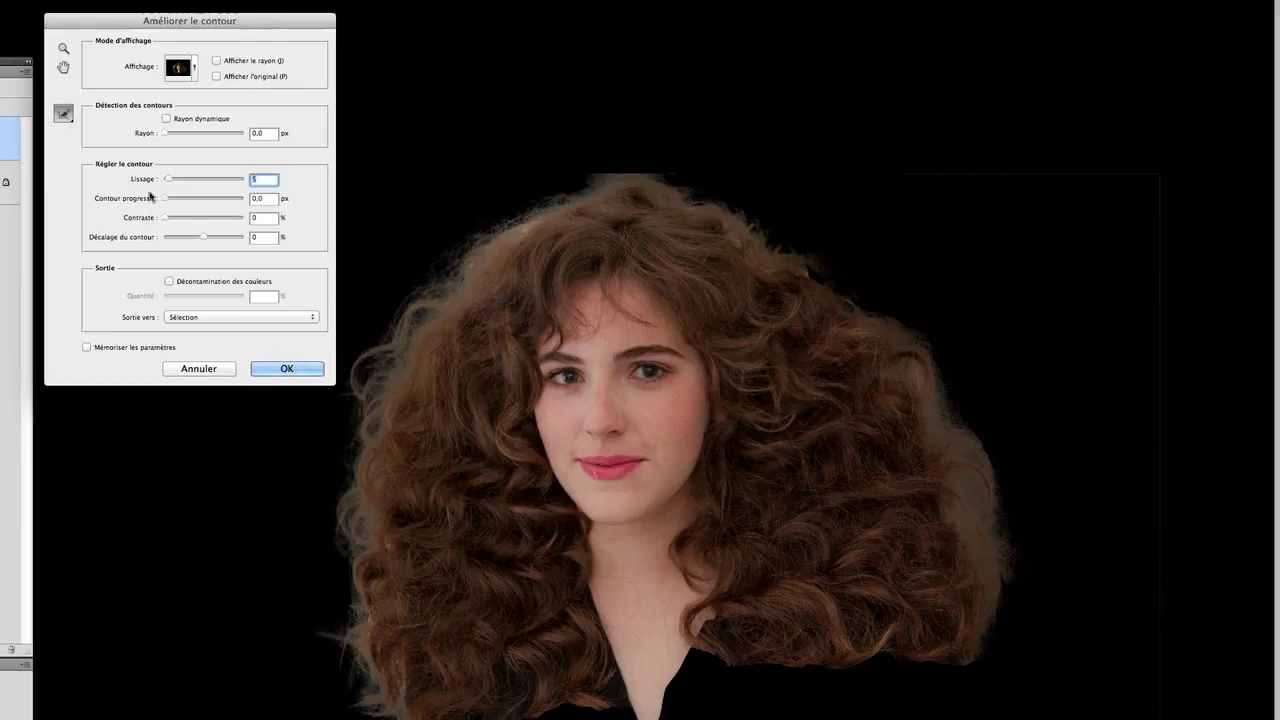
key("Tab")
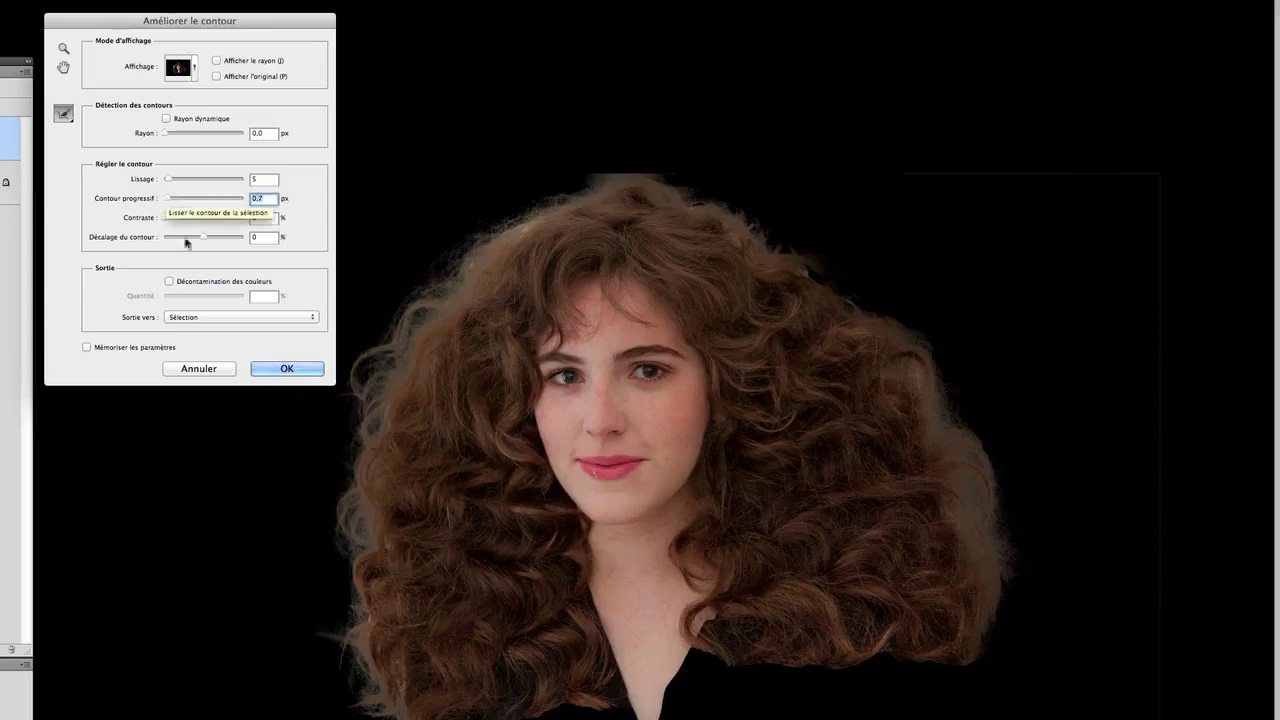
left_click_drag(202, 237, 203, 240)
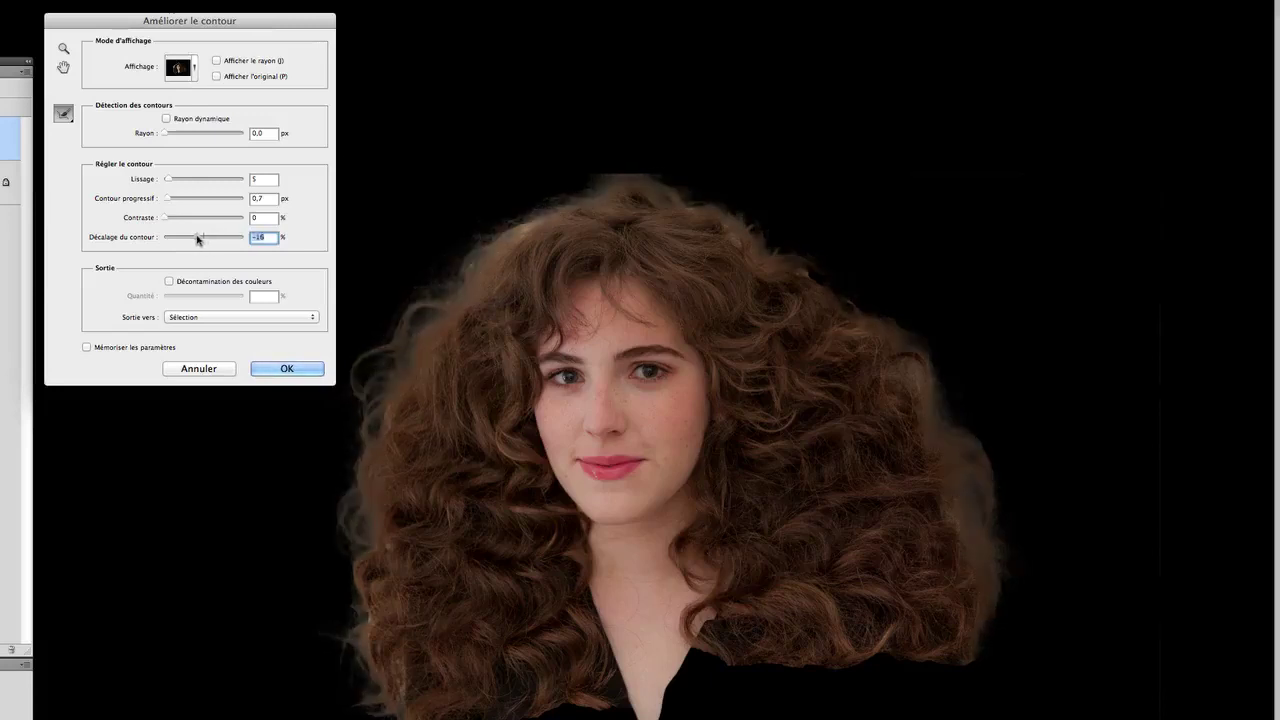
Set Décalage du contour to -22 %, check it against the Afficher le rayon and Afficher l'original previews, and apply the refinement.
left_click_drag(199, 239, 195, 239)
left_click(216, 62)
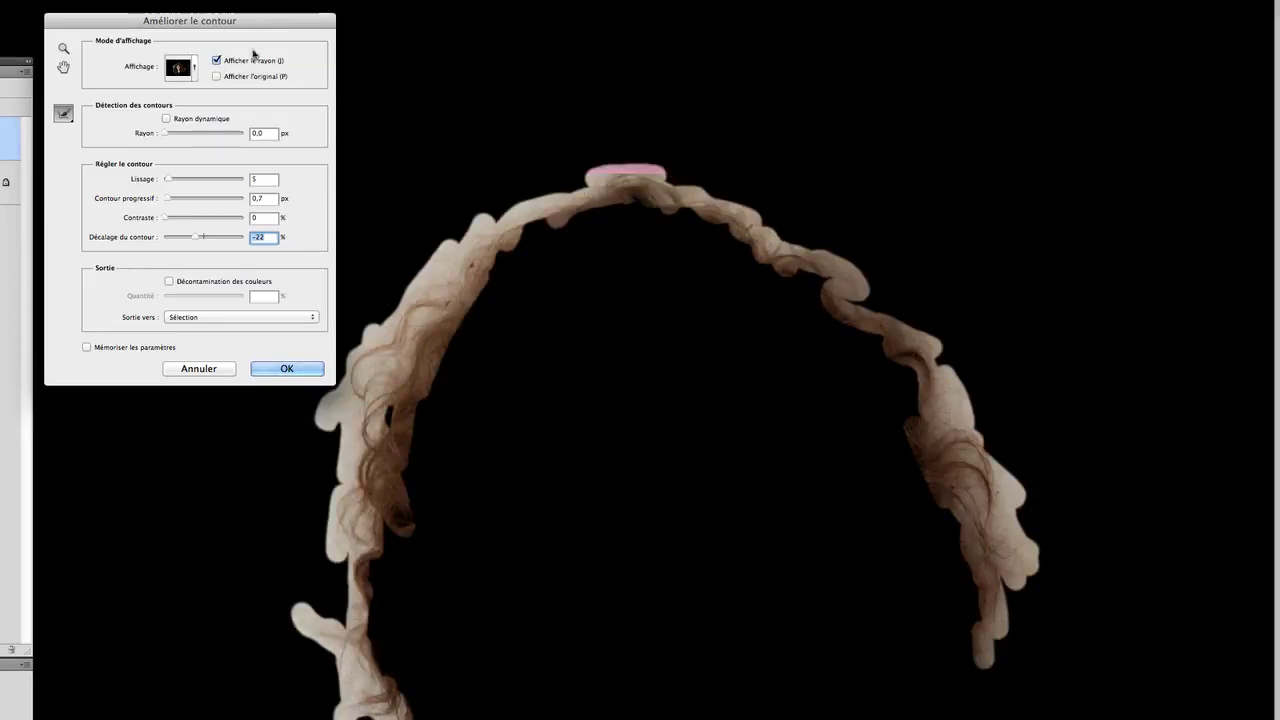
left_click(217, 62)
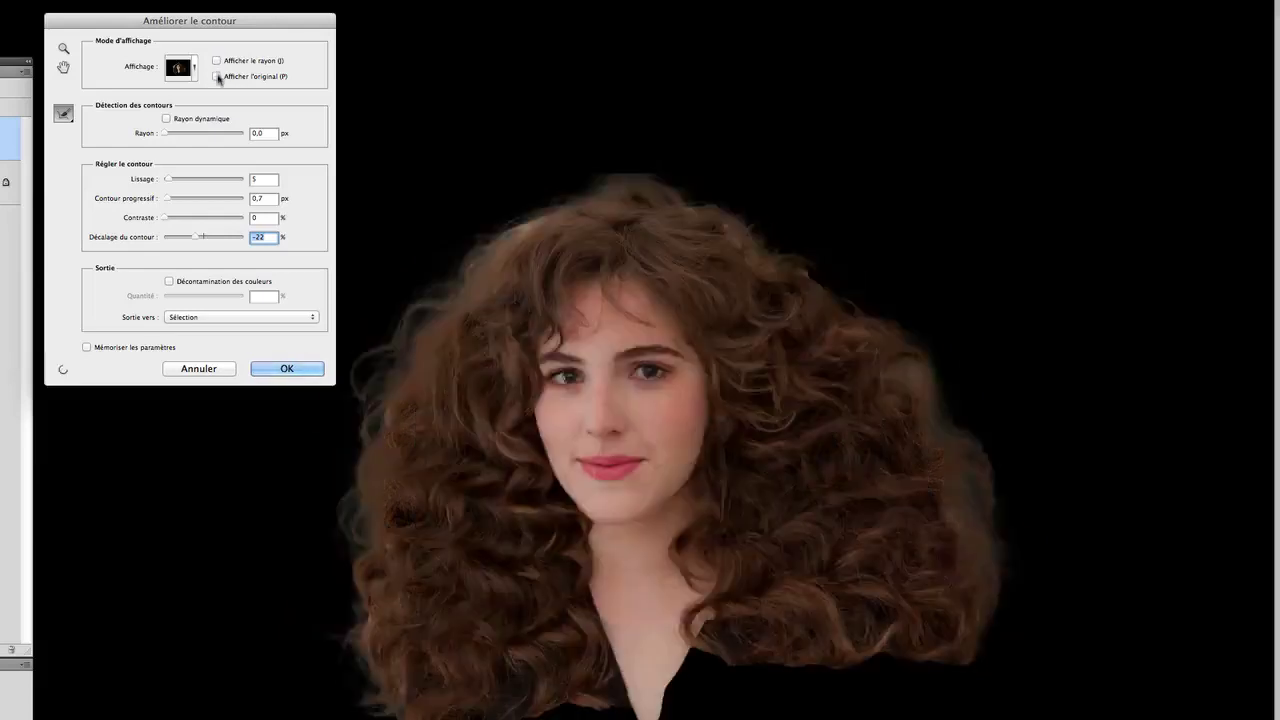
left_click(217, 77)
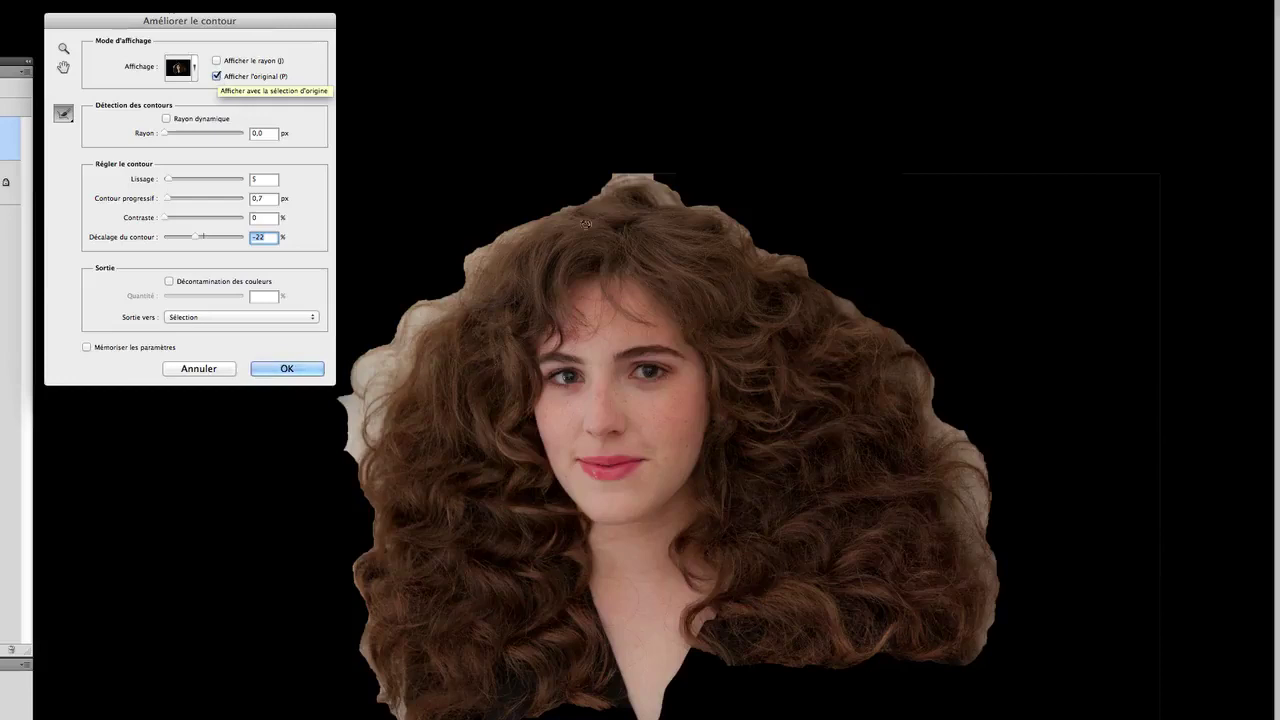
left_click(217, 77)
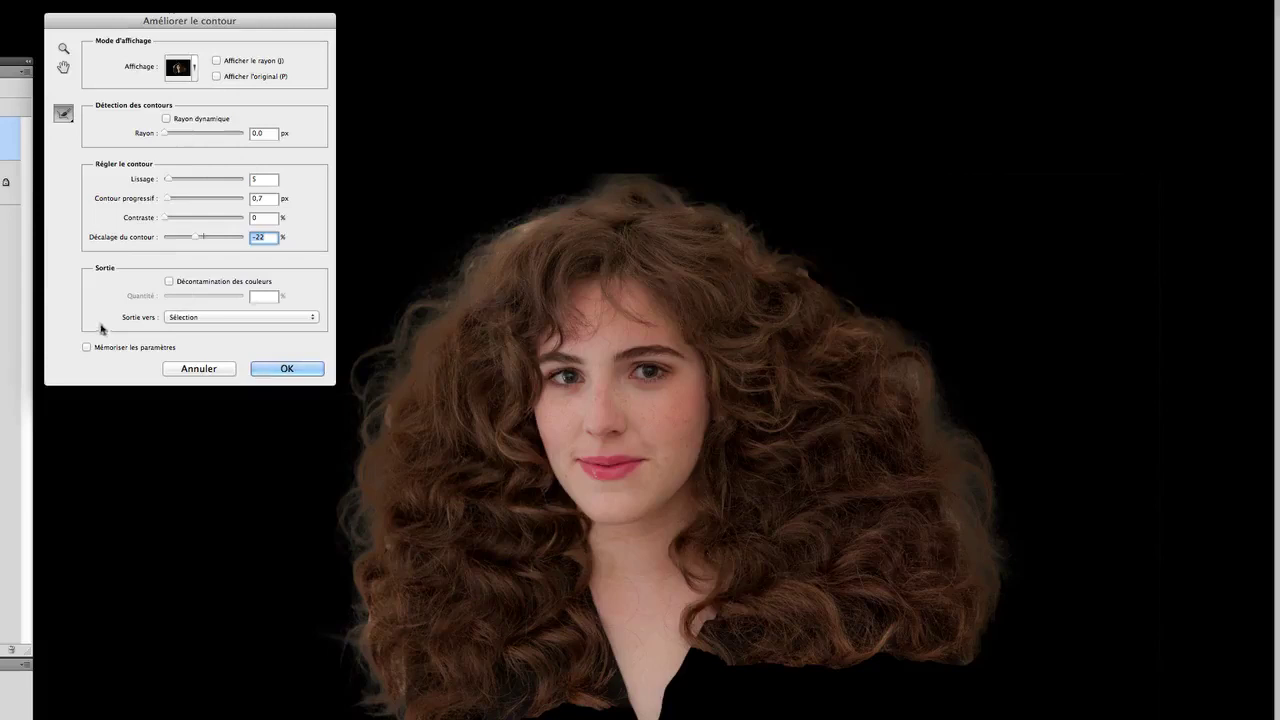
left_click(301, 370)
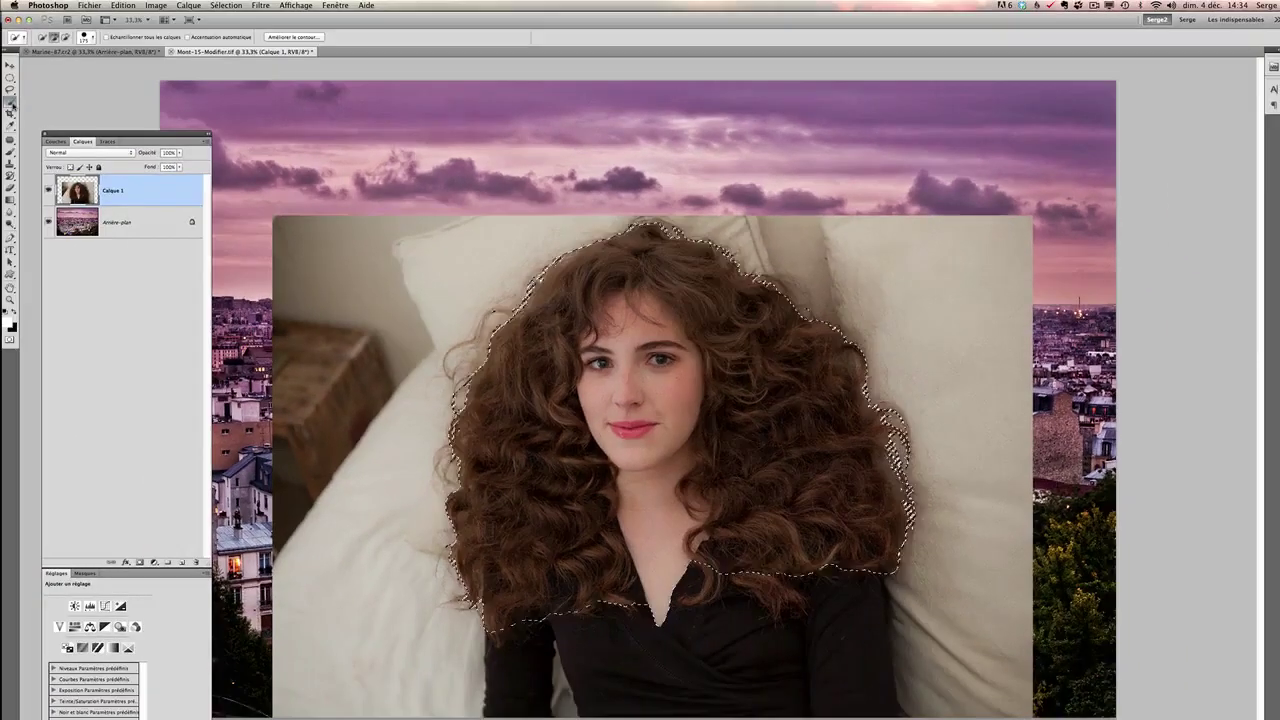
Extend the selection over both sleeves and the black top with Quick Selection, and subtract the pillow area spilling beside the right-hand sleeve.
left_click(12, 103)
left_click(62, 100)
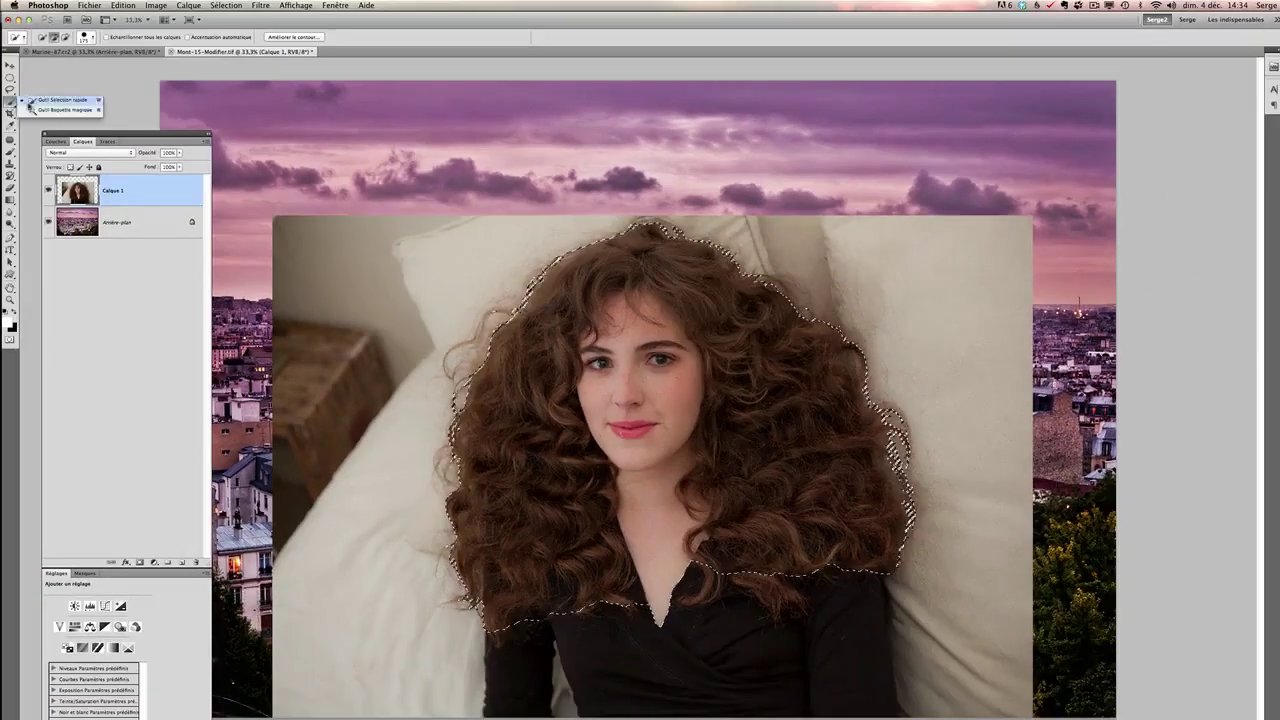
left_click(519, 648)
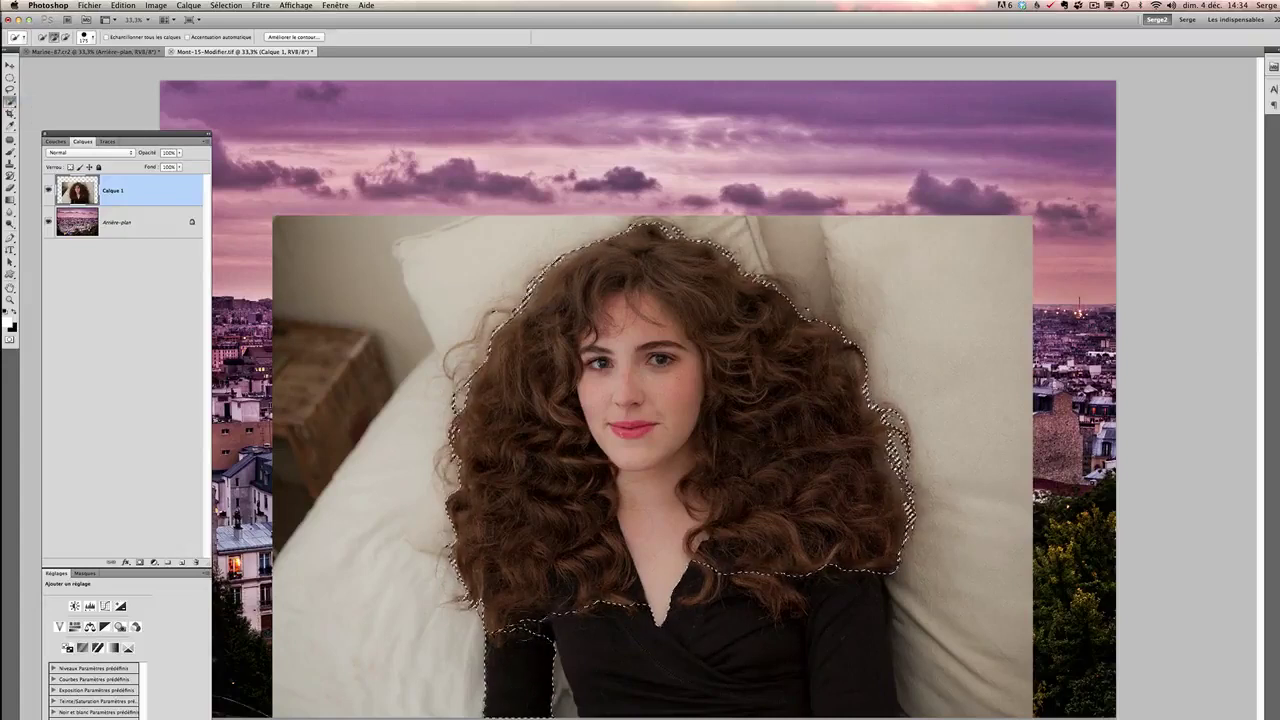
left_click(640, 692)
mouse_move(640, 692)
left_mouse_down()
mouse_move(691, 650)
mouse_move(720, 690)
mouse_move(738, 628)
mouse_move(790, 679)
left_mouse_up()
left_click_drag(859, 594, 863, 678)
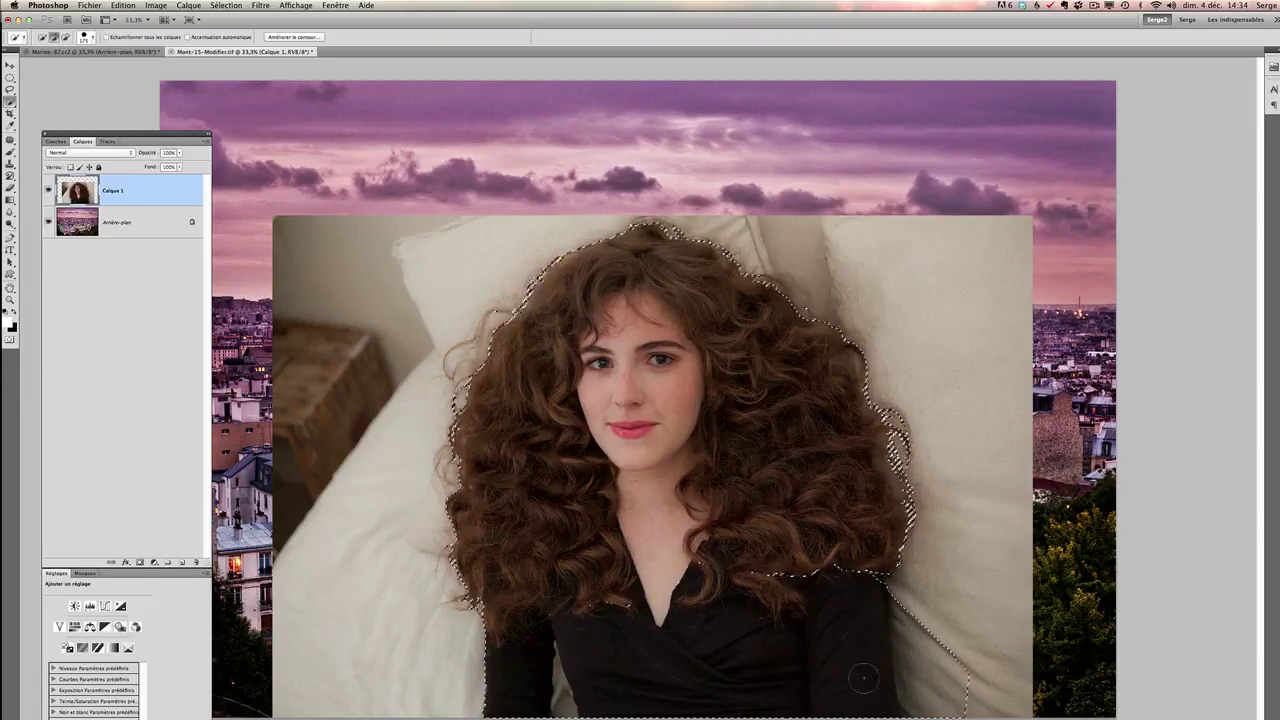
mouse_move(861, 629)
left_mouse_down()
mouse_move(845, 582)
mouse_move(725, 585)
left_mouse_up()
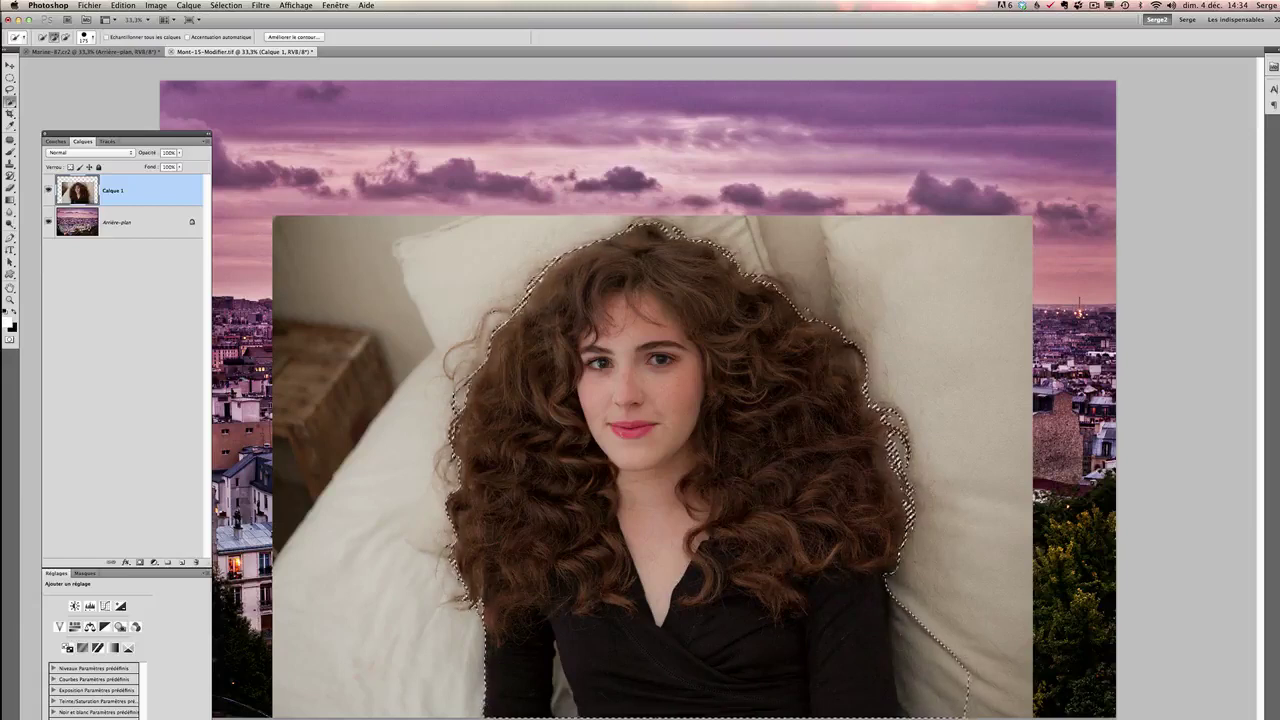
left_click_drag(918, 656, 922, 688)
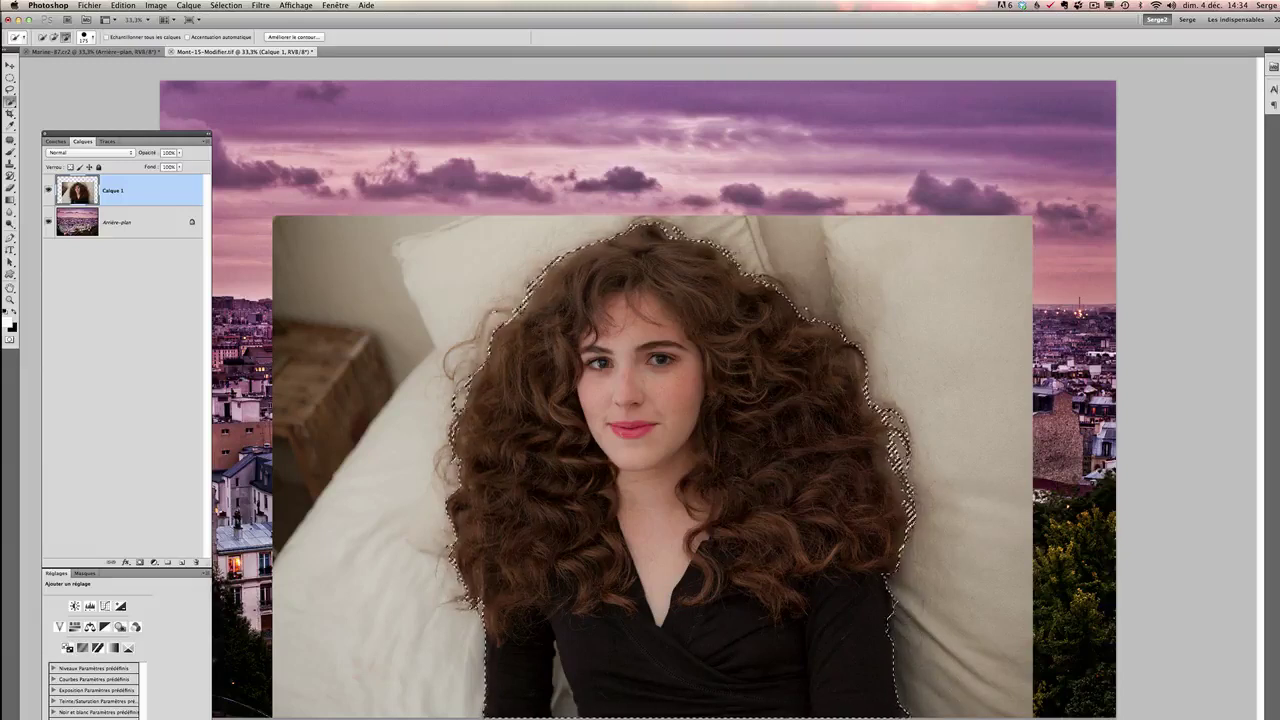
Subtract the pale gap between the left-hand sleeve and the torso from the selection with a smaller Quick Selection brush.
key("z")
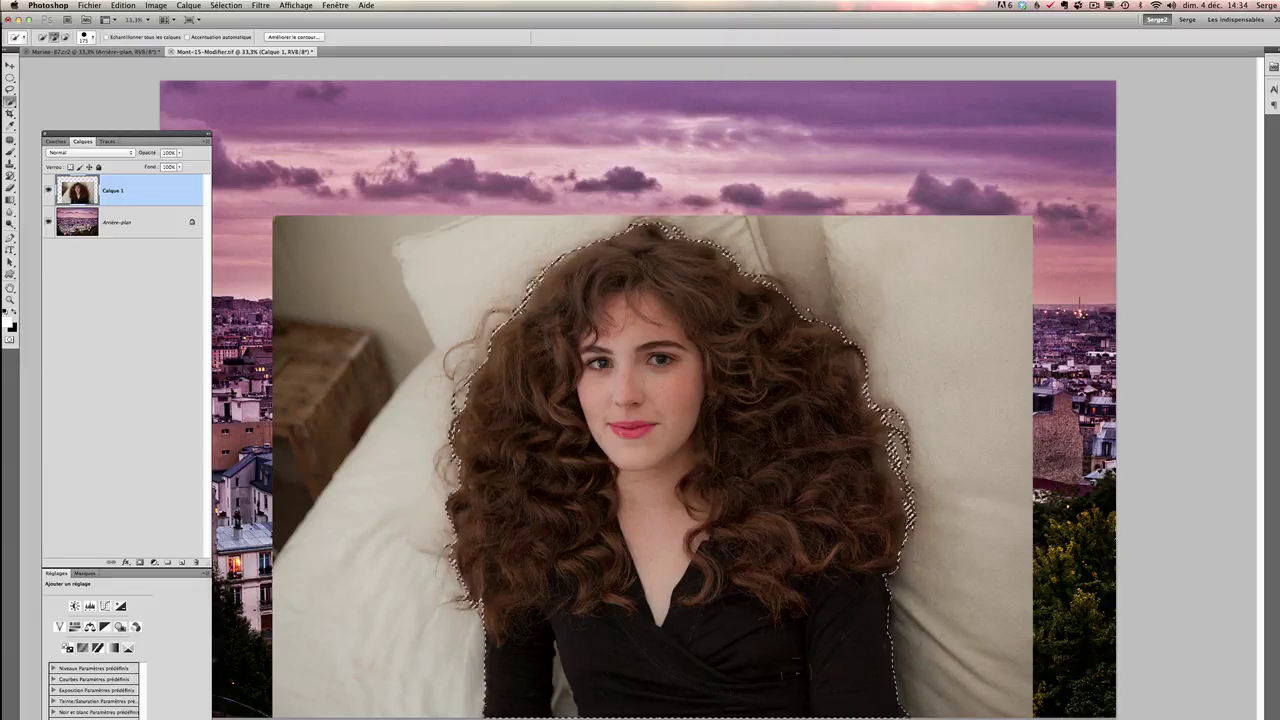
left_click(551, 688)
left_click(565, 684)
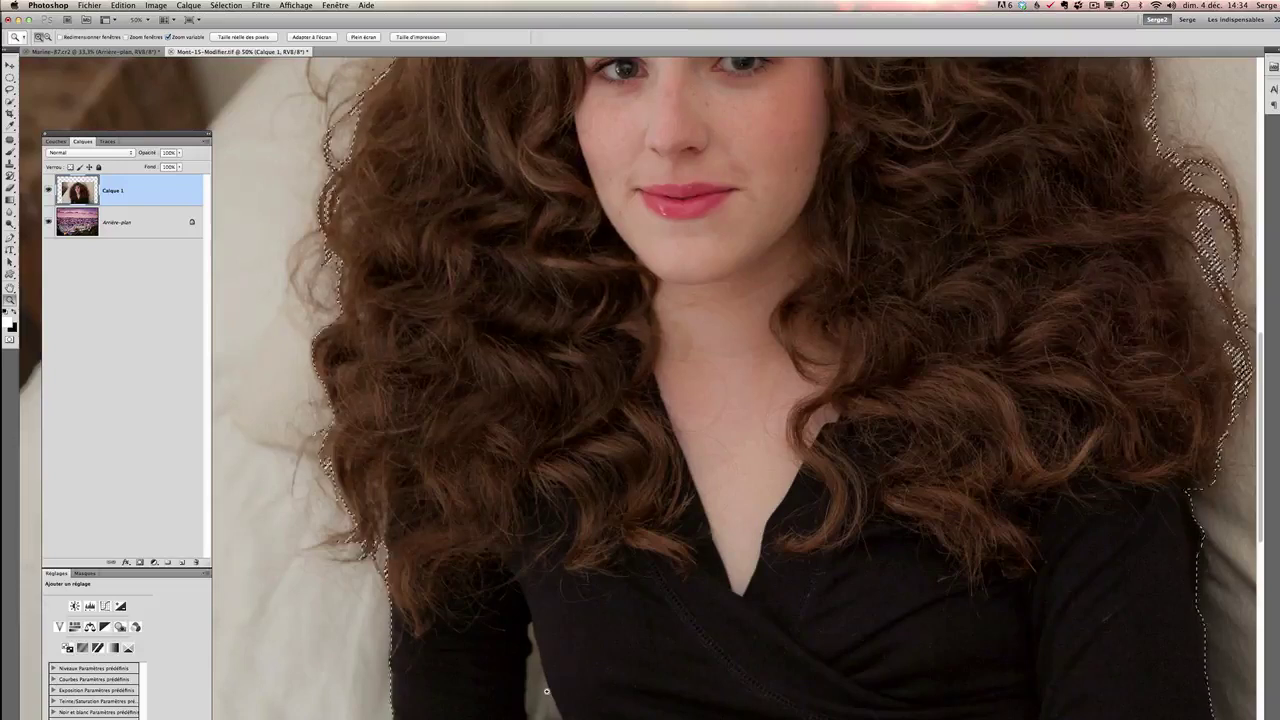
left_click(574, 680)
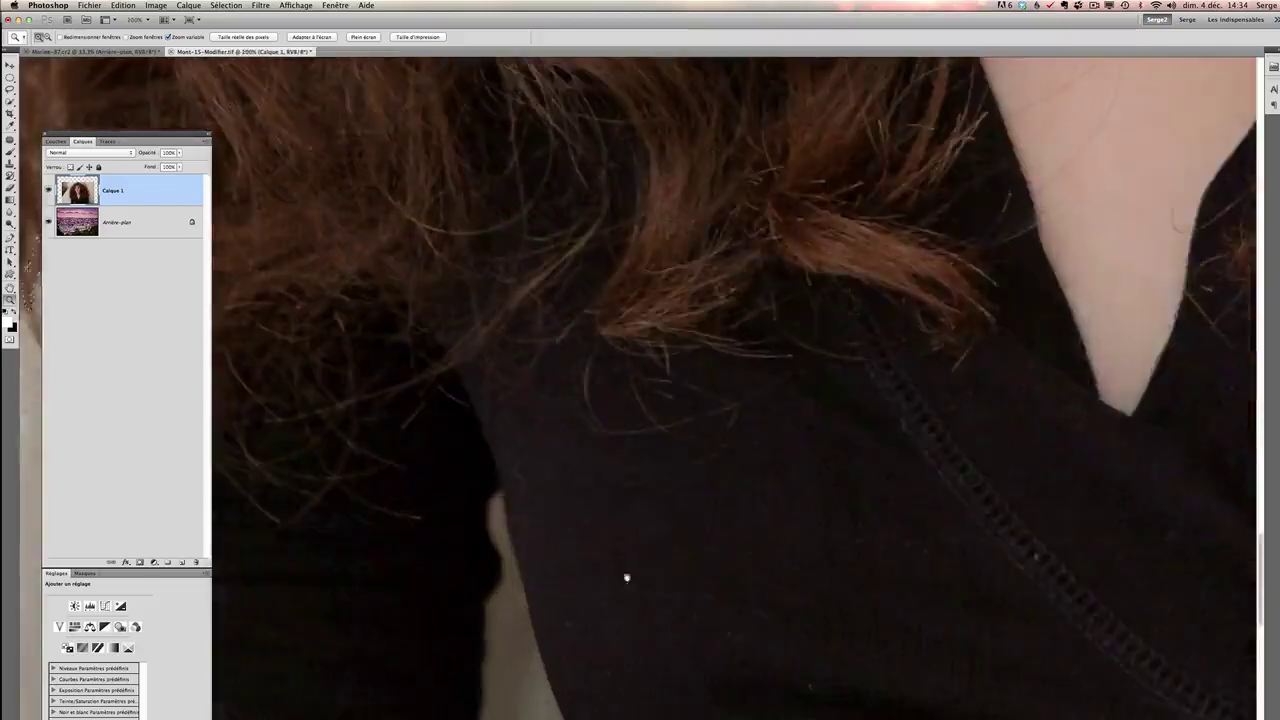
left_click(655, 425)
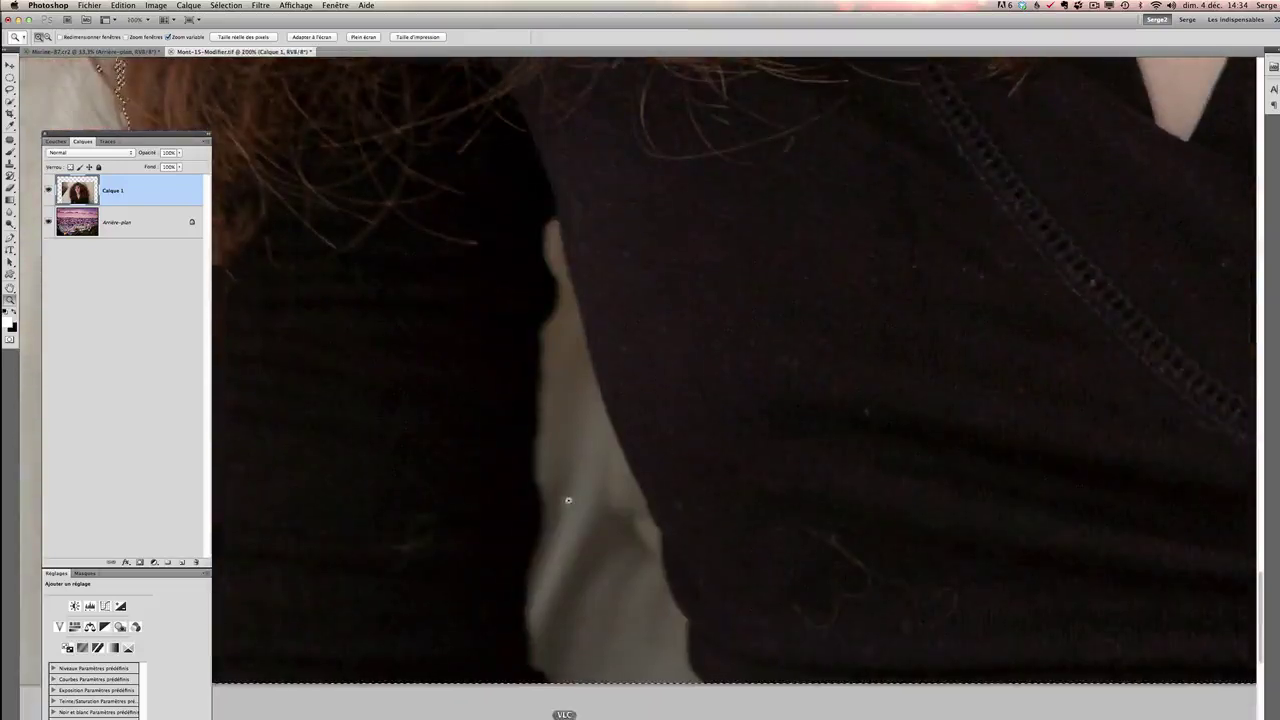
key("w")
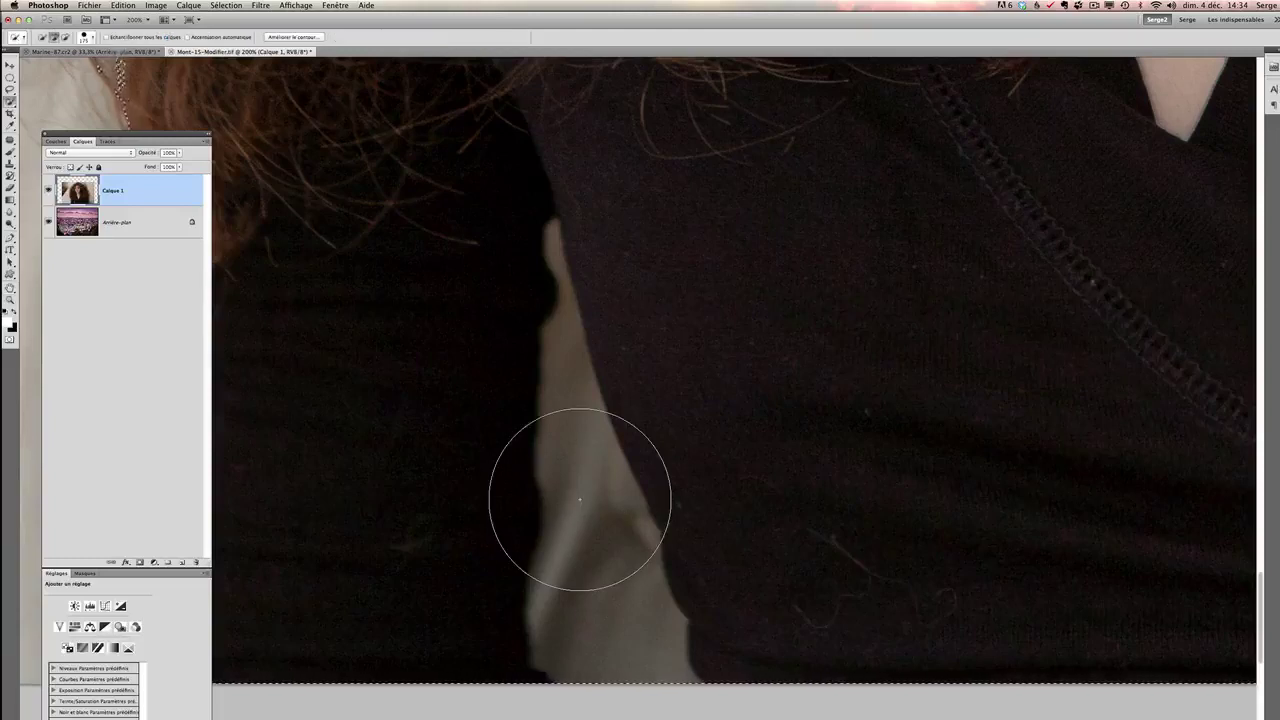
key("bracketleft")
key("bracketleft")
key("bracketleft")
key("bracketleft")
key("bracketleft")
key("bracketleft")
key("bracketleft")
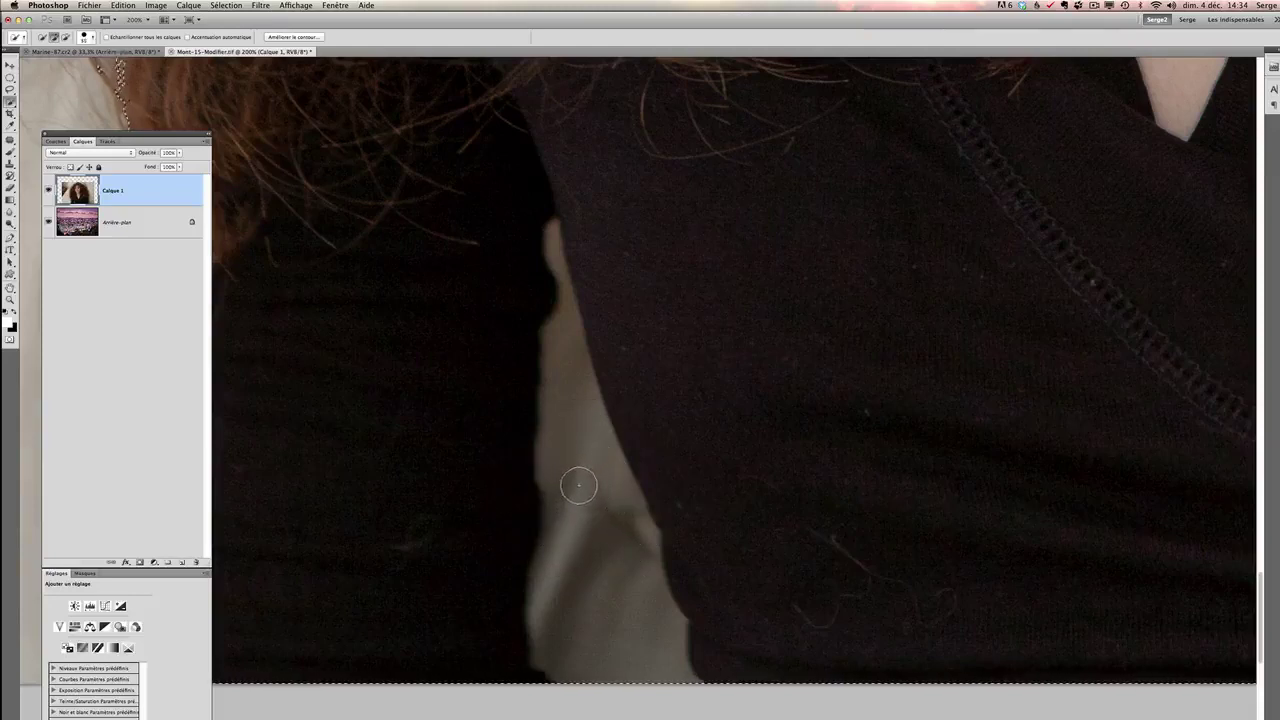
mouse_move(568, 384)
left_mouse_down()
mouse_move(592, 470)
mouse_move(640, 540)
mouse_move(556, 296)
left_mouse_up()
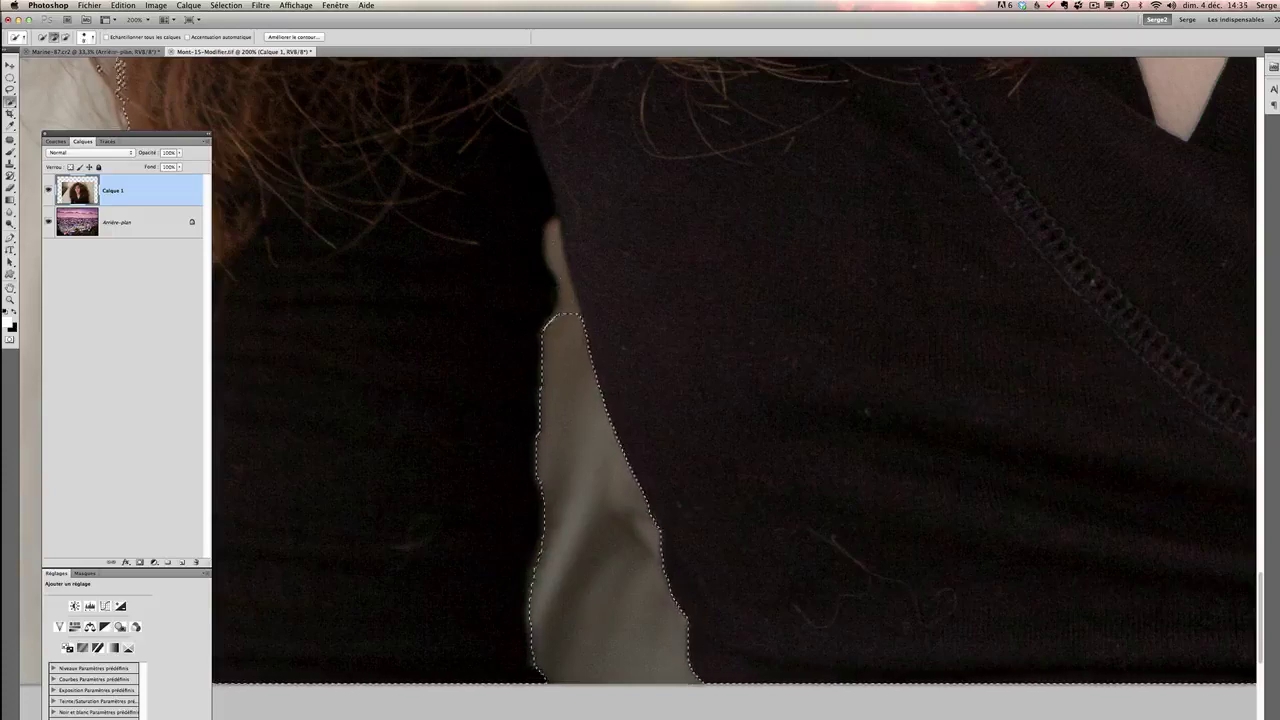
left_click_drag(566, 300, 554, 232)
Check the full-figure selection in Améliorer le contour with Rayon dynamique, apply it, and turn it into a layer mask on Calque 1.
key("z")
left_click(717, 331, "alt")
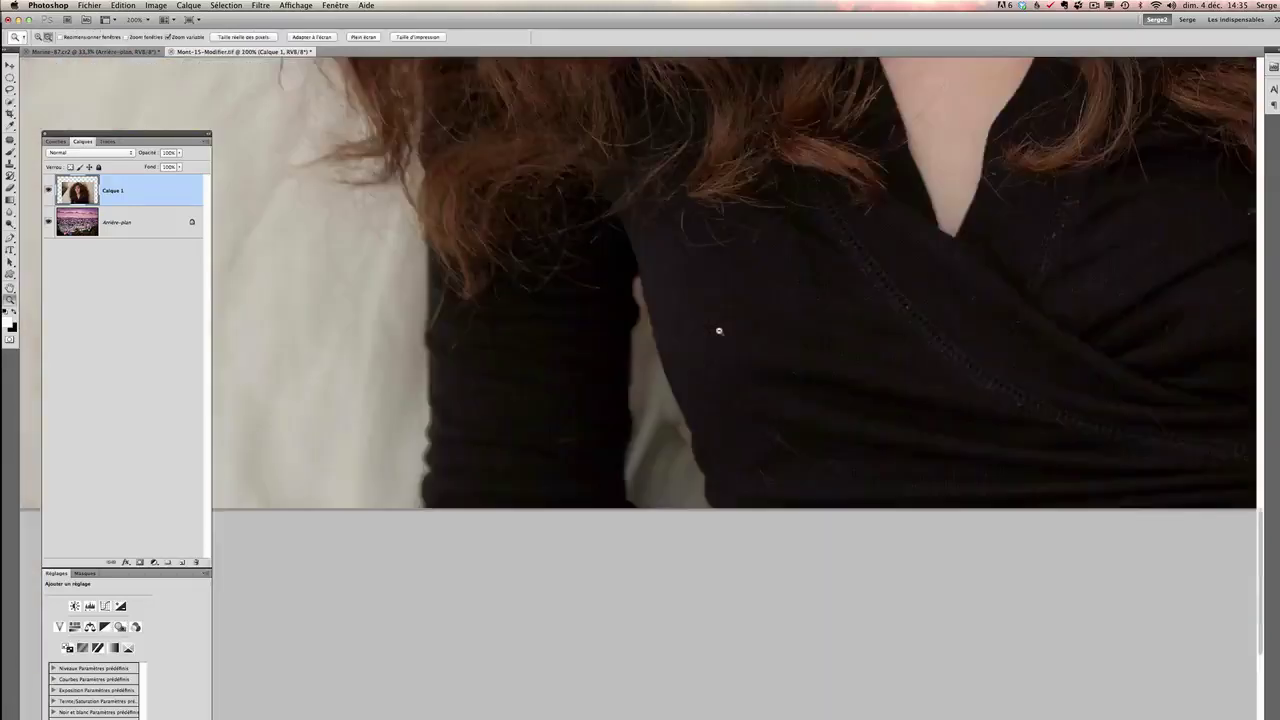
left_click(749, 297, "alt")
left_click(882, 263, "alt")
left_click(882, 263, "alt")
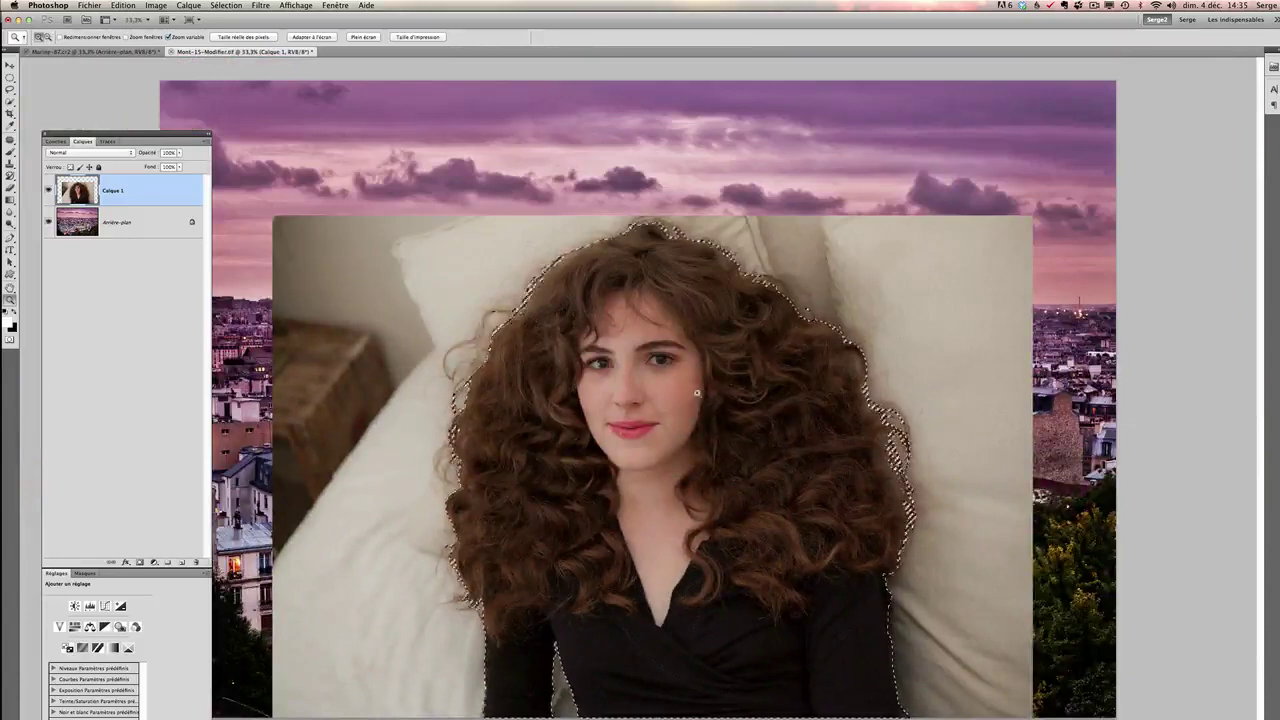
left_click(670, 430, "alt")
left_click(798, 410)
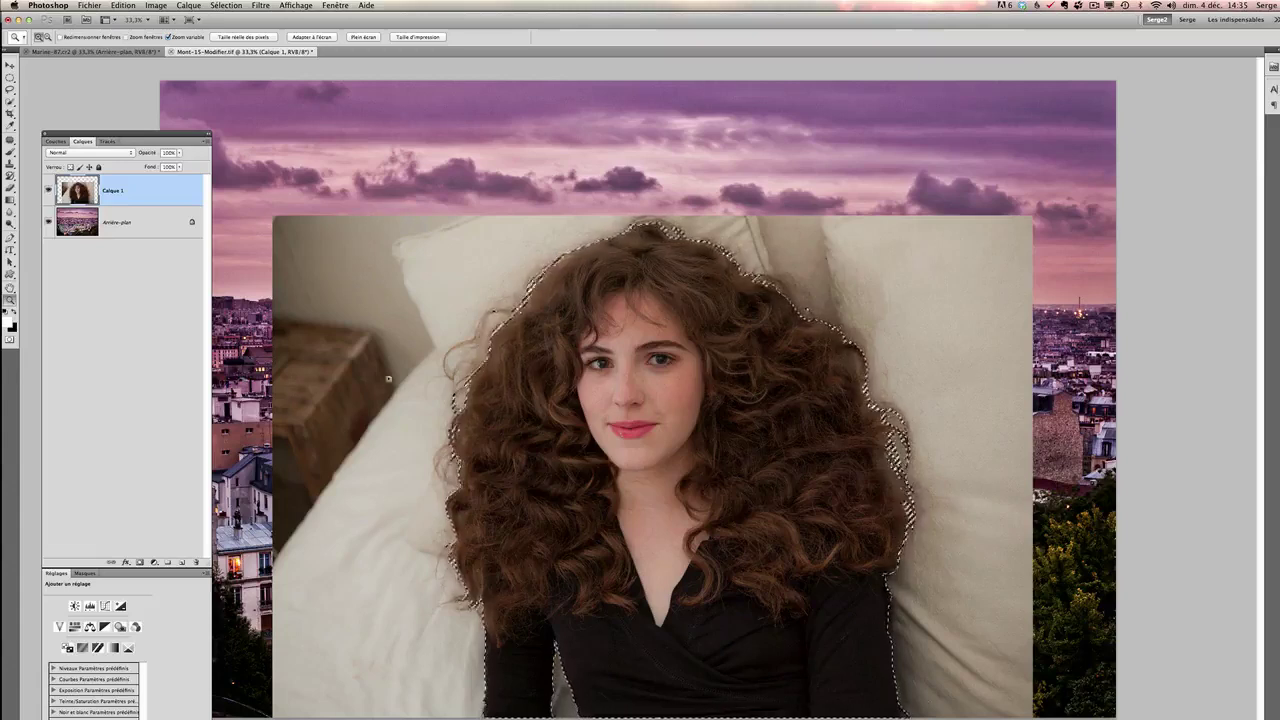
key("w")
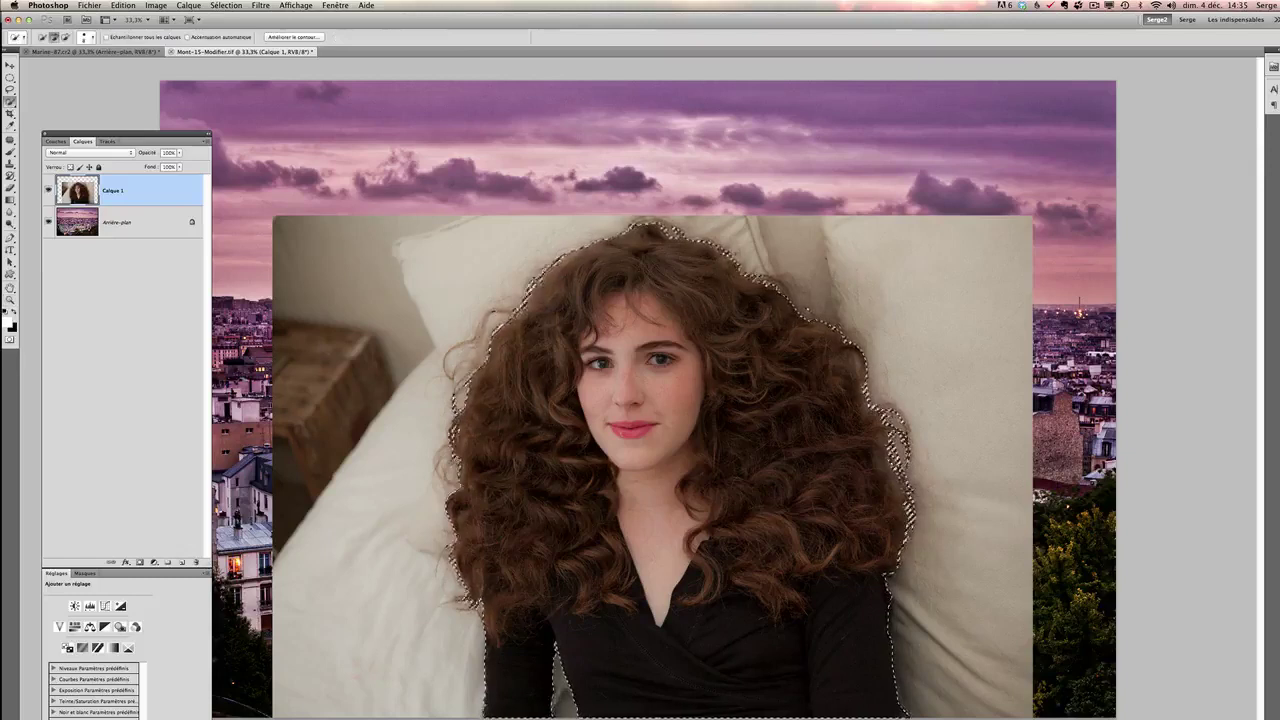
left_click(310, 37)
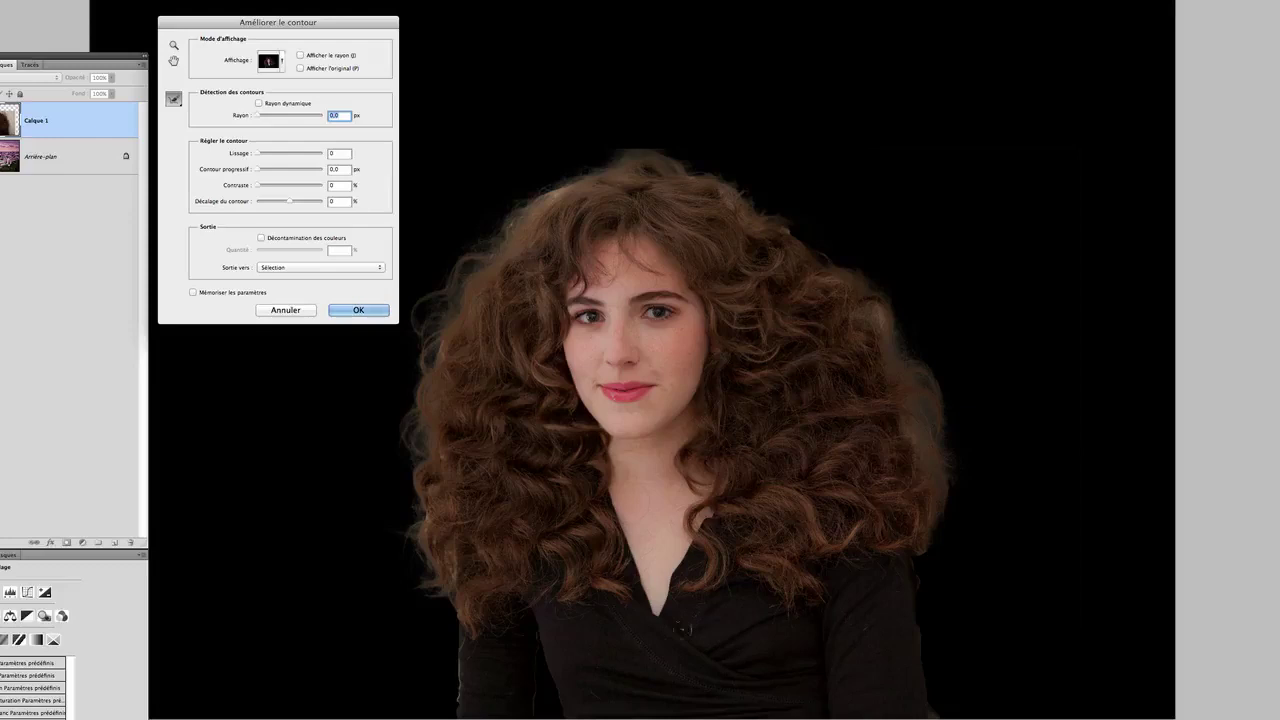
left_click(259, 103)
left_click(358, 310)
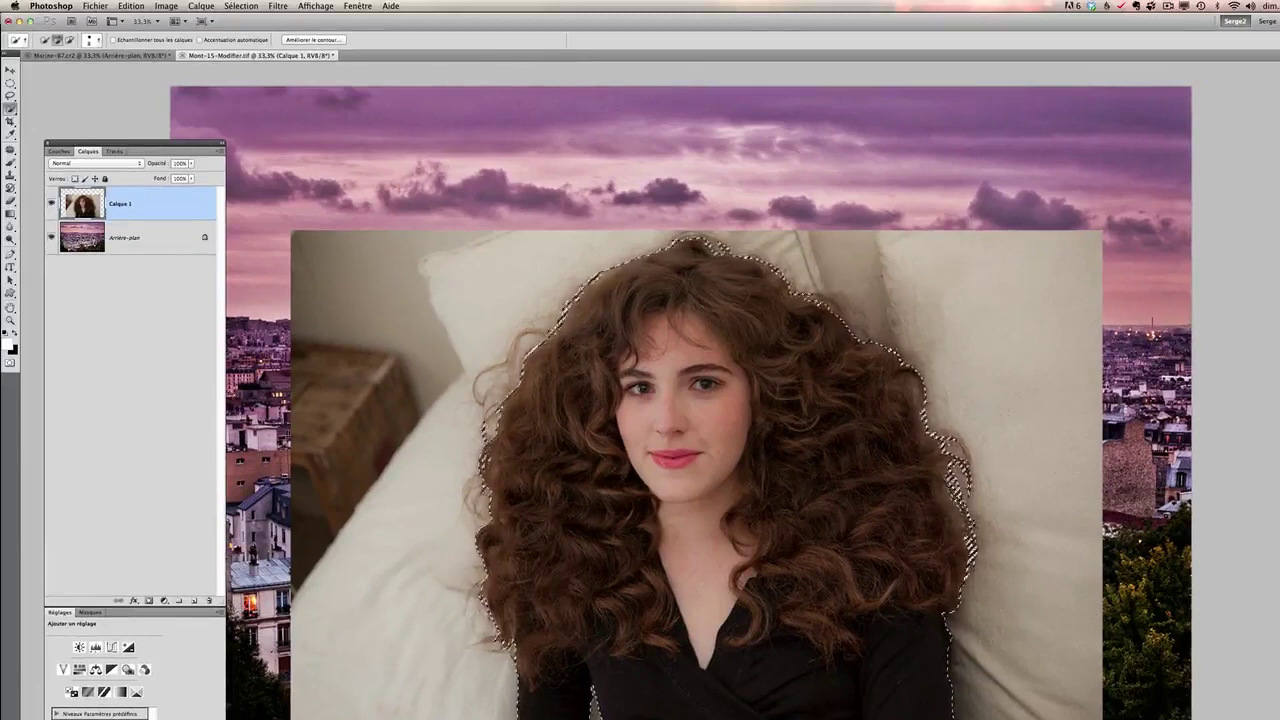
left_click(149, 600)
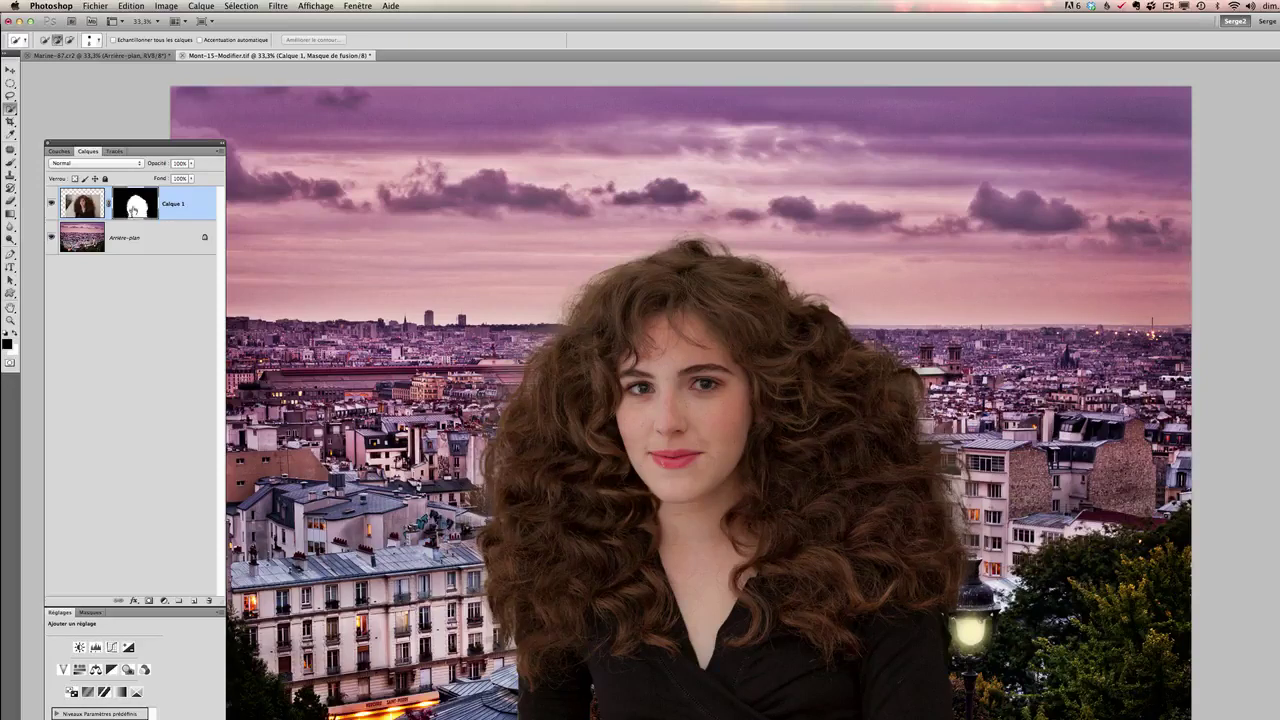
Display the Calque 1 mask alone and paint out the faint horizontal line beside the crown with the black Brush at 100% opacity.
left_click(133, 210, "alt")
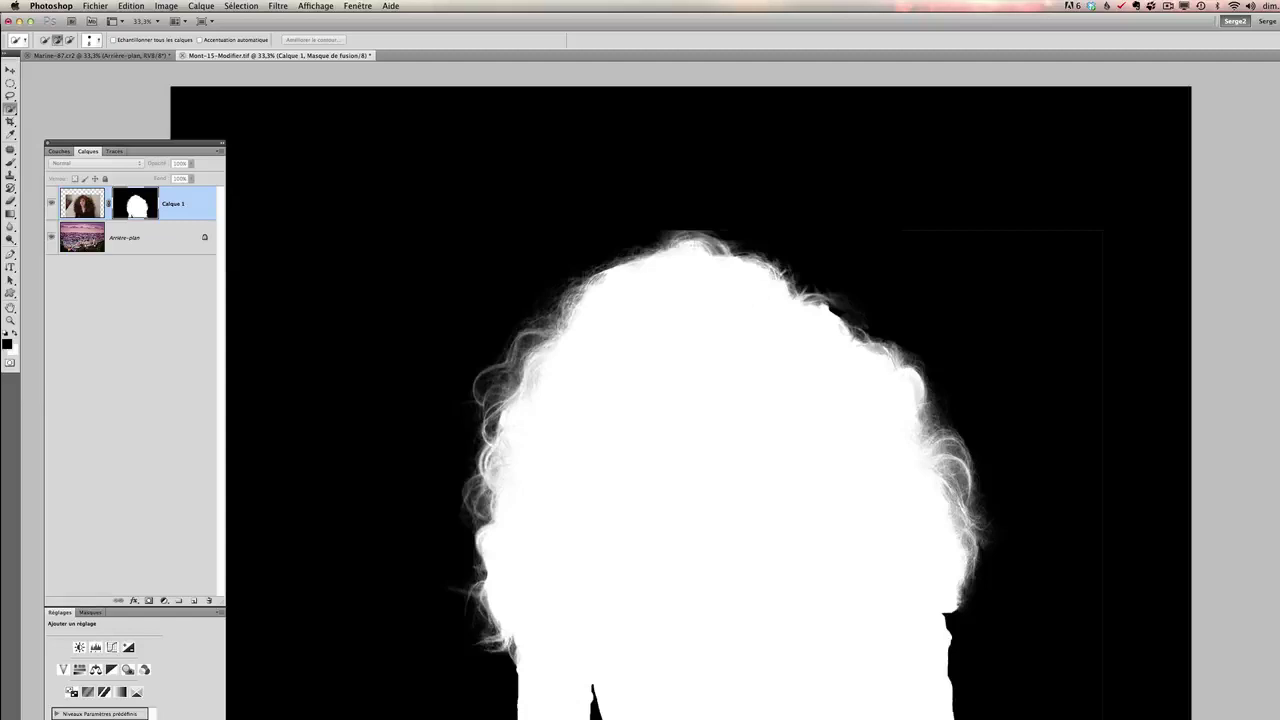
key("z")
left_click(660, 215)
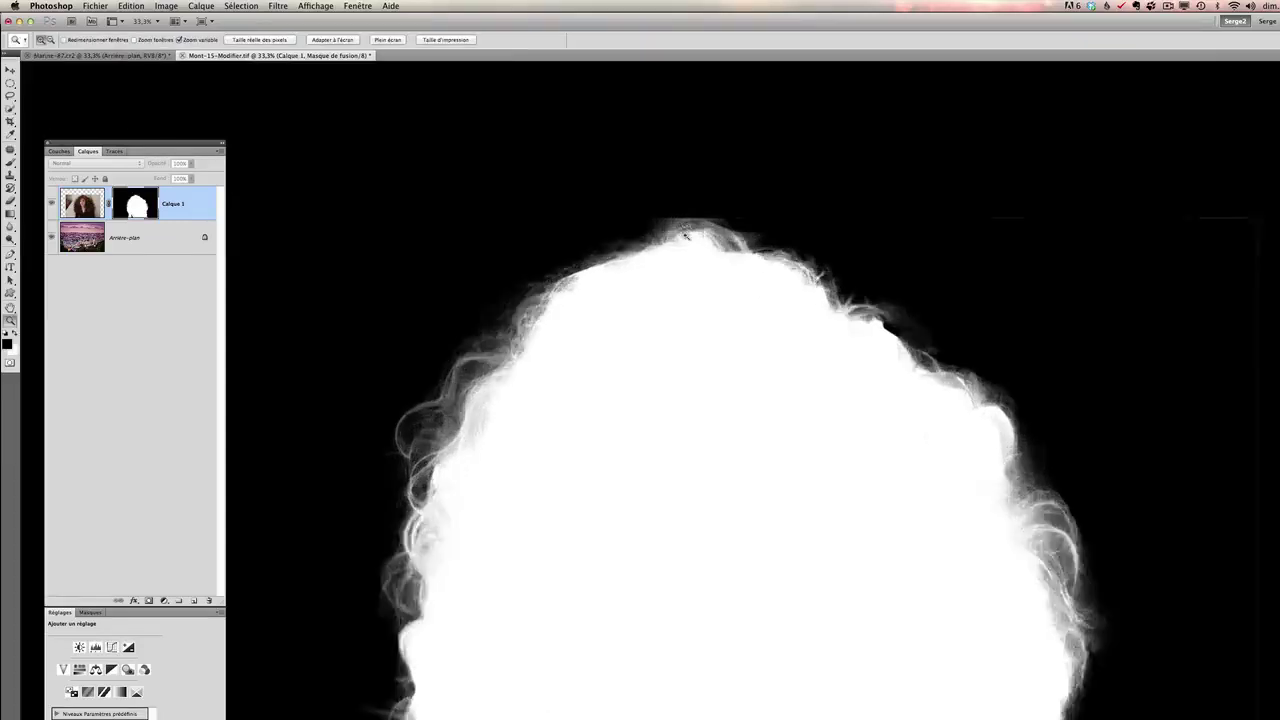
left_click(1107, 225)
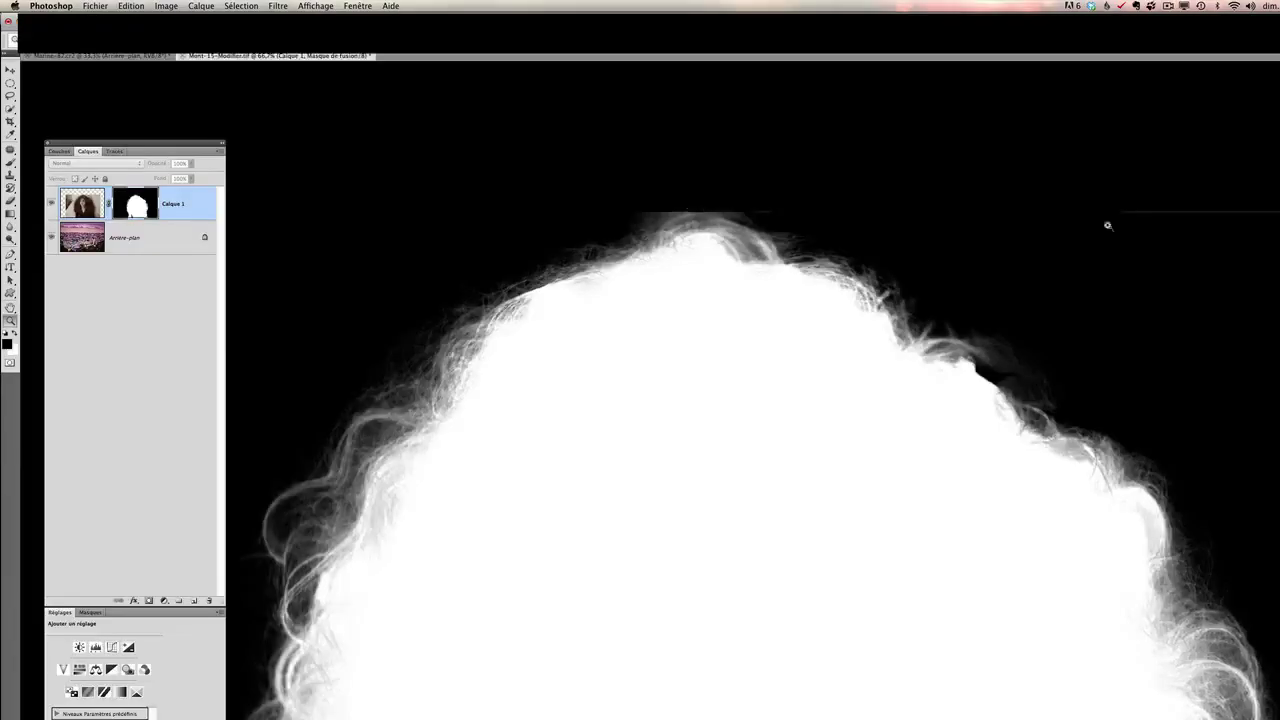
scroll(660, 397, "right", 5)
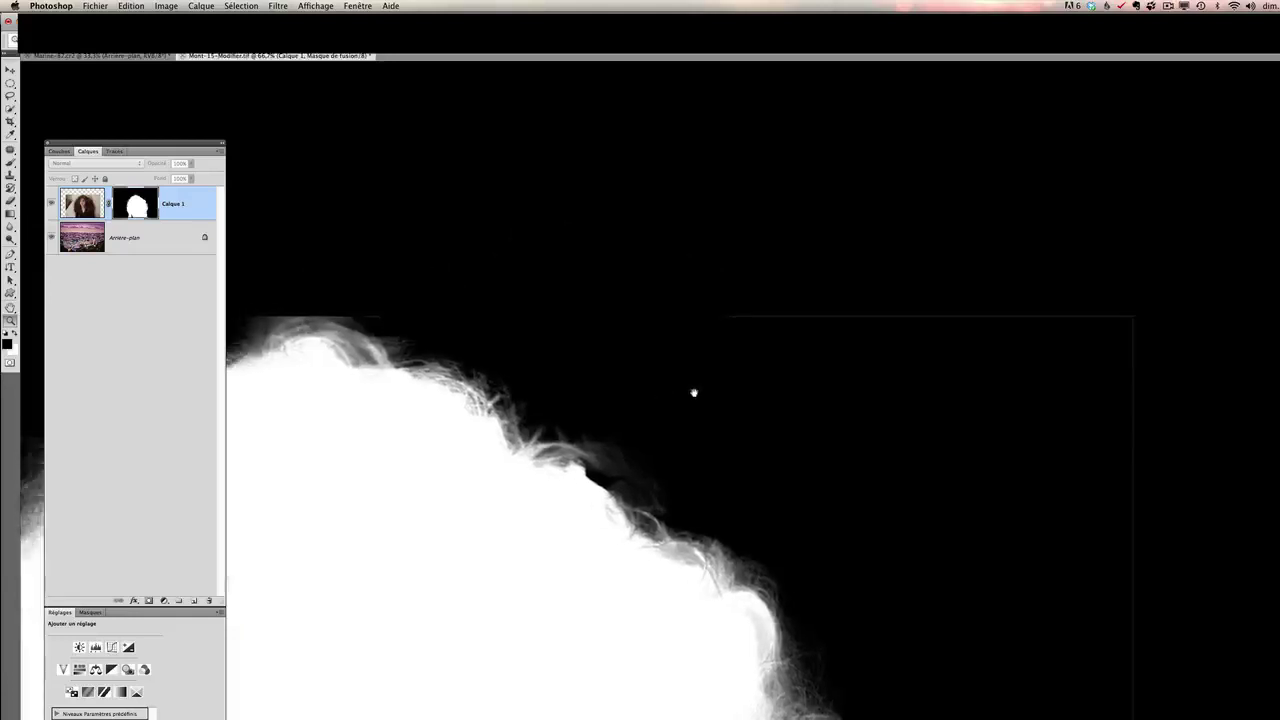
scroll(518, 390, "left", 1)
key("b")
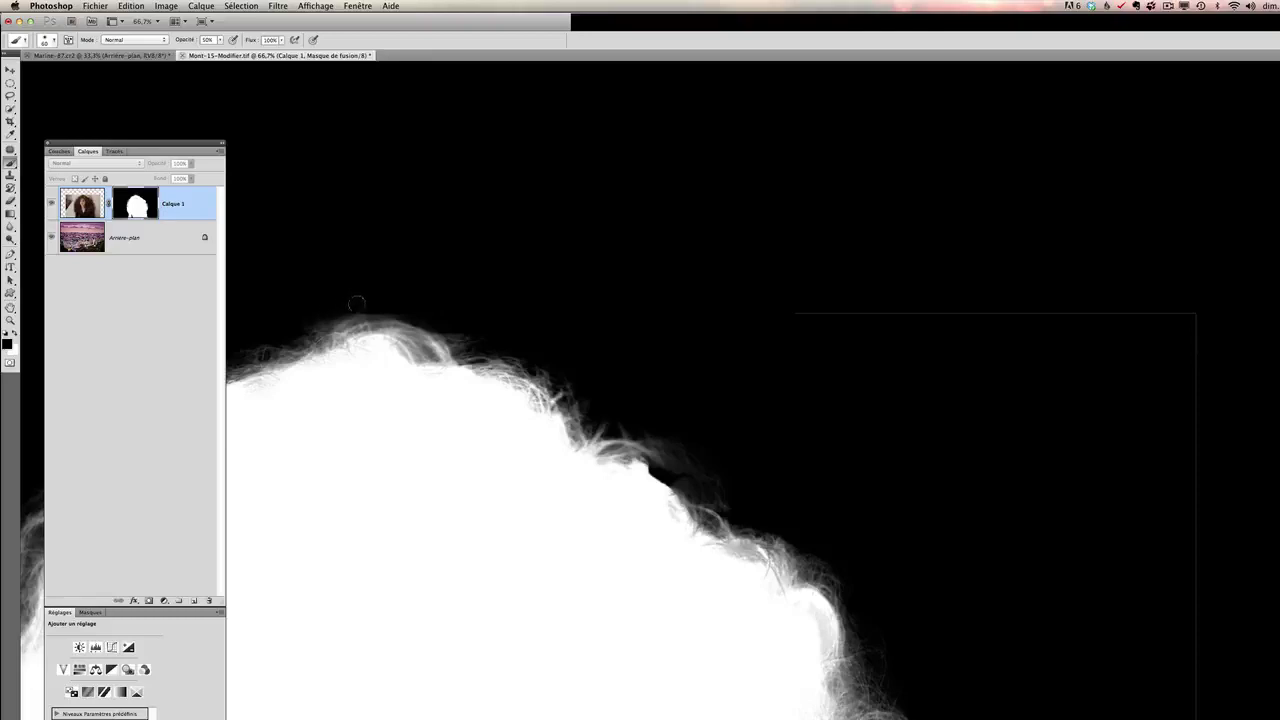
left_click(220, 42)
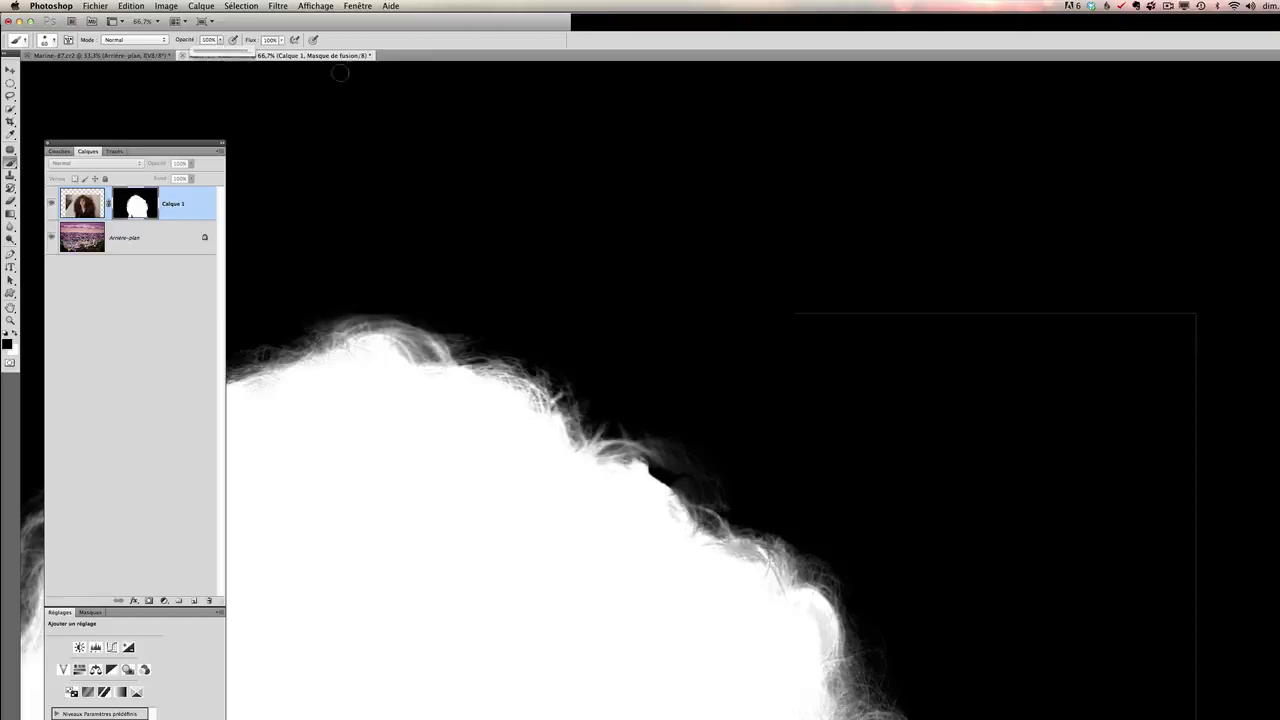
left_click_drag(788, 312, 1113, 311)
Paint out the faint vertical line in the black area right of the hair, down to the mask's lower edge.
left_click_drag(1200, 314, 1008, 86)
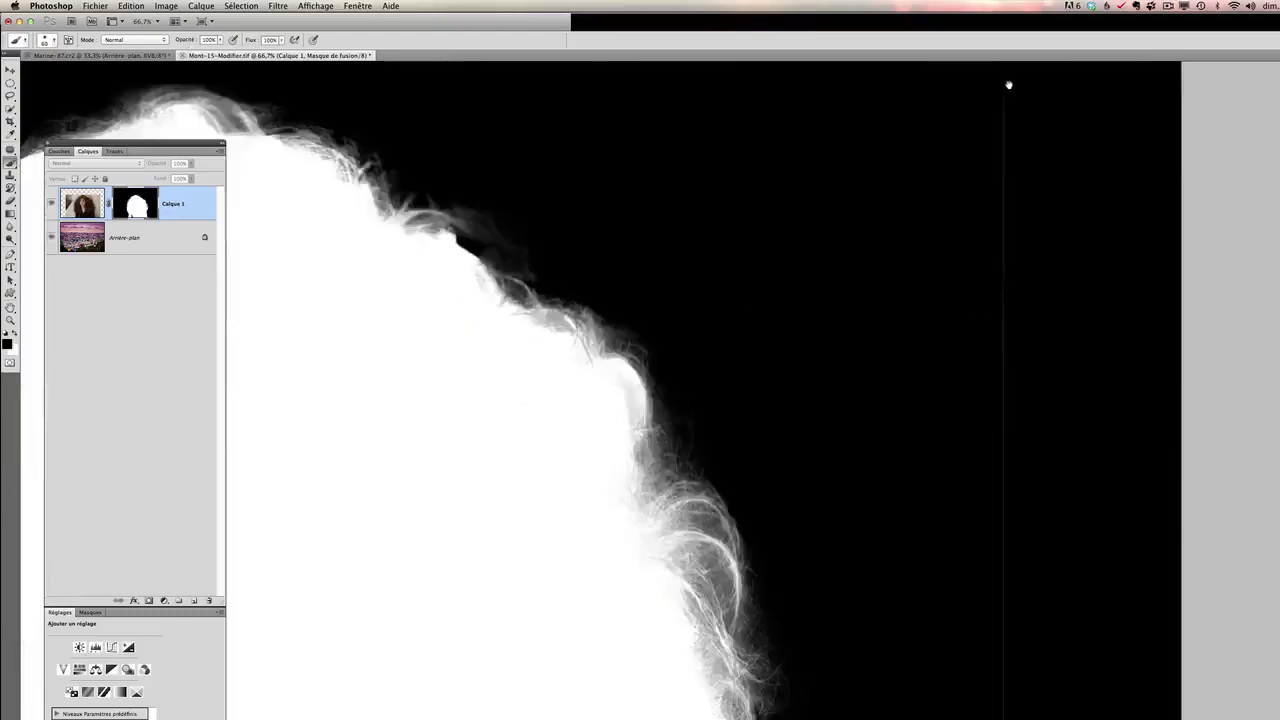
left_click_drag(1007, 193, 1007, 332)
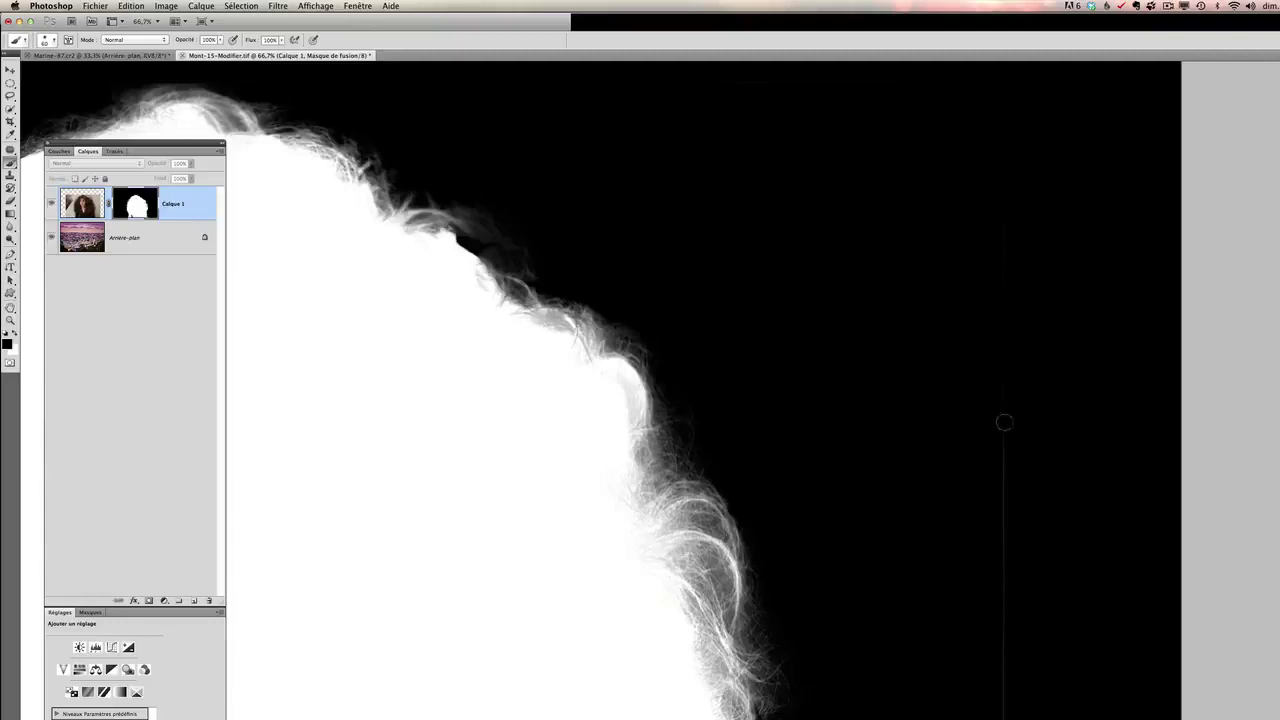
scroll(1013, 700, "down", 5)
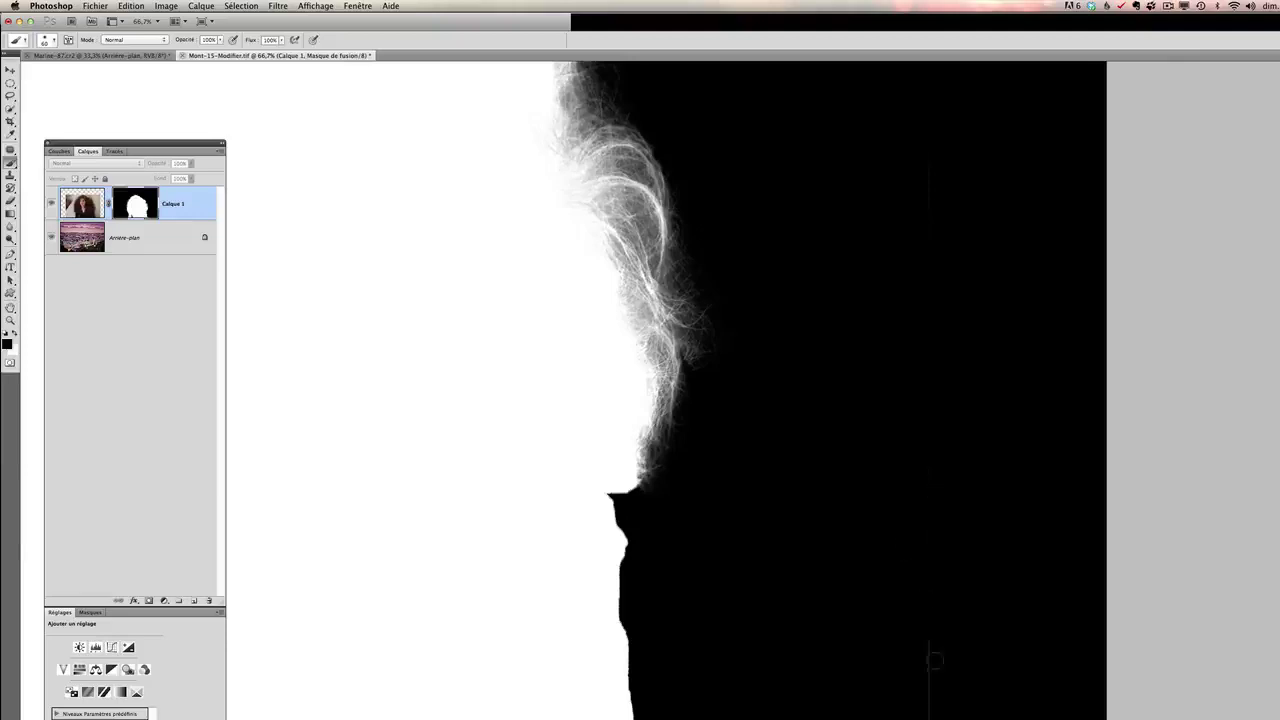
scroll(927, 674, "down", 2)
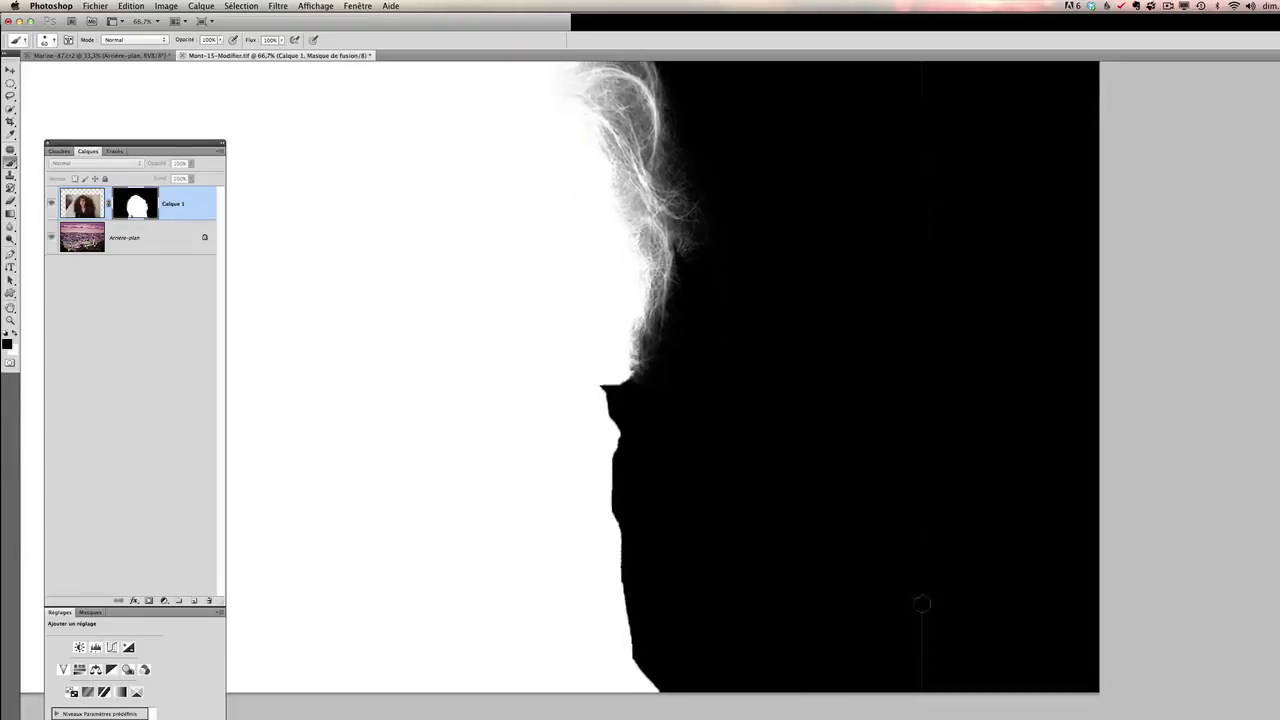
scroll(922, 353, "up", 5)
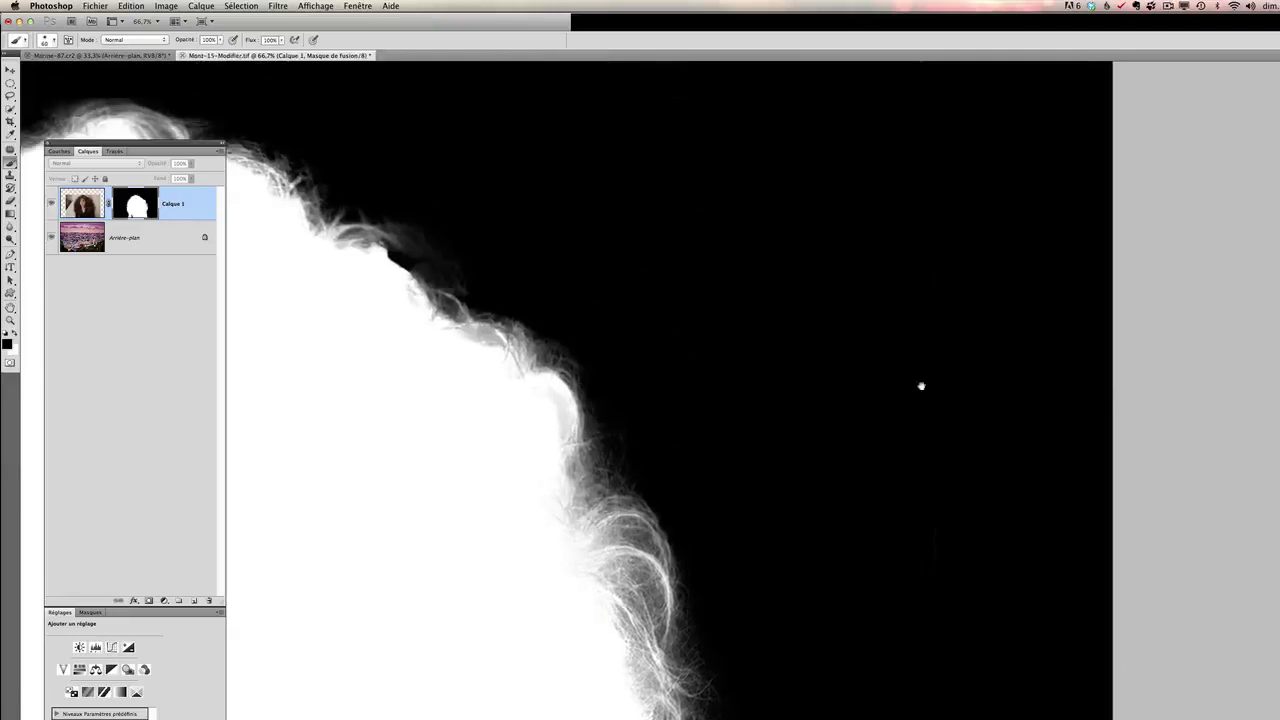
Return from the mask-only view of Calque 1 to the normal composite of the woman over the city.
scroll(673, 277, "up", 4)
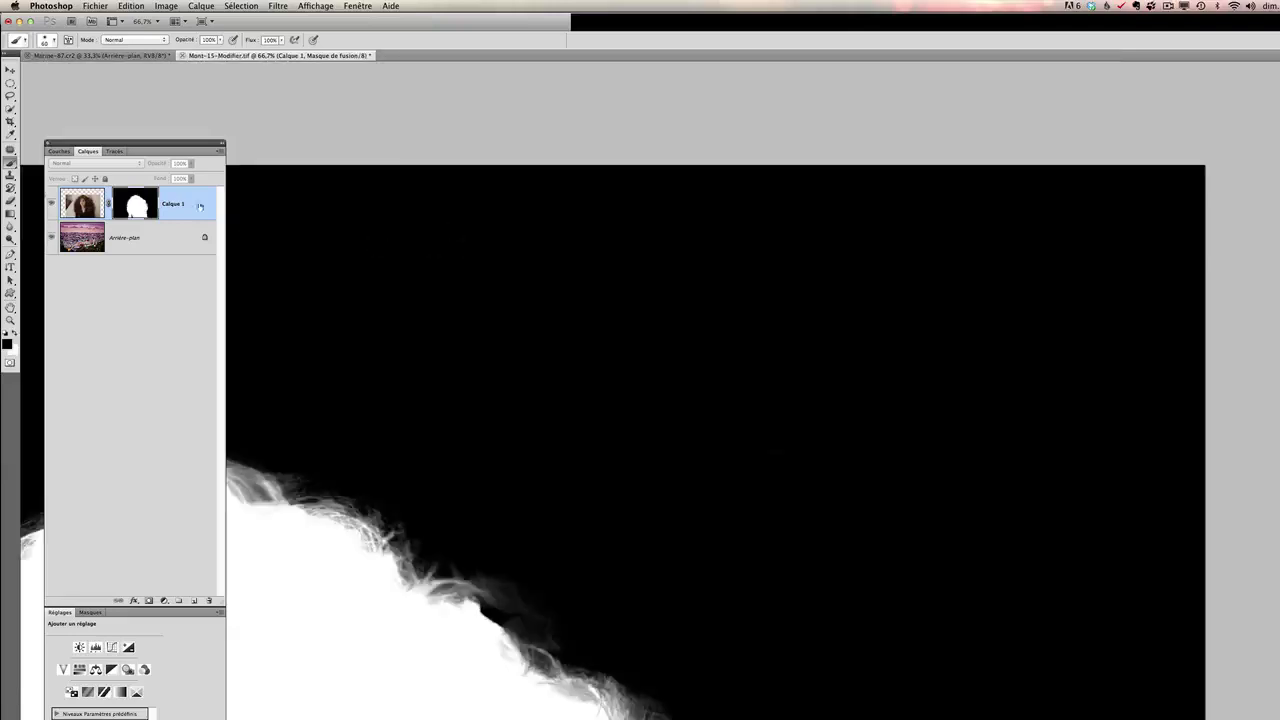
left_click(133, 207, "alt")
key("z")
left_click(735, 561, "alt")
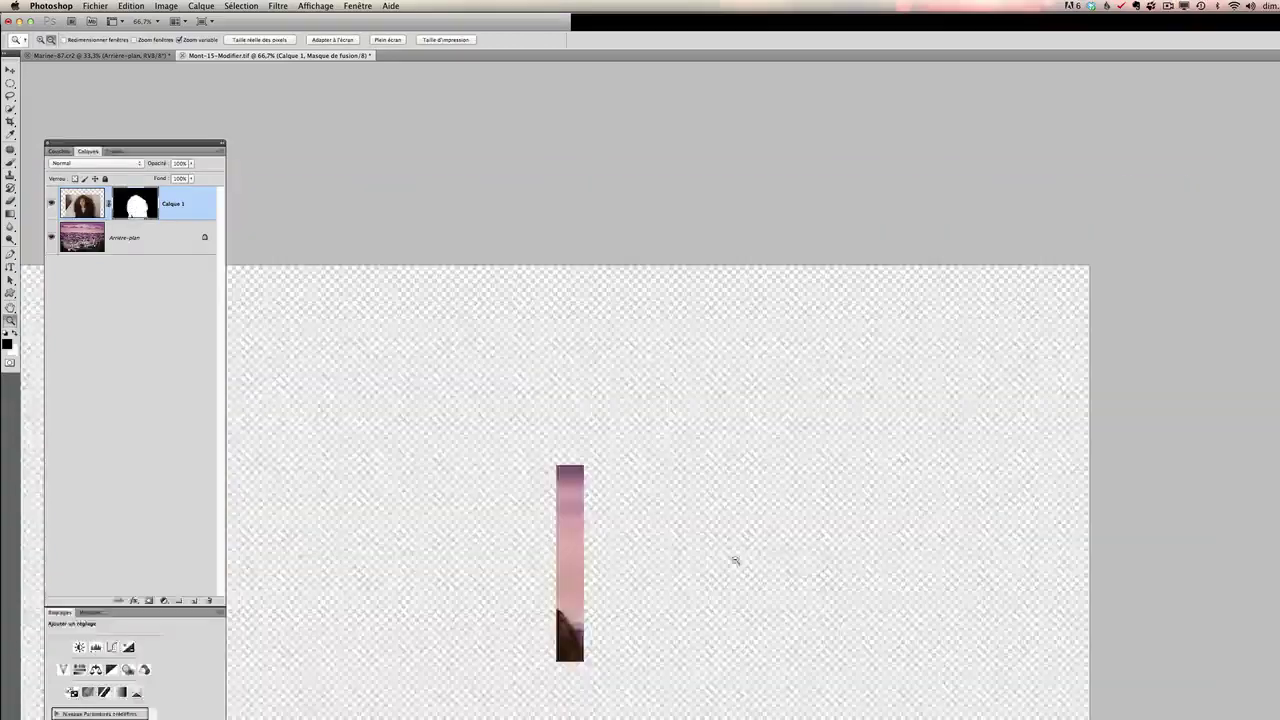
left_click(750, 318)
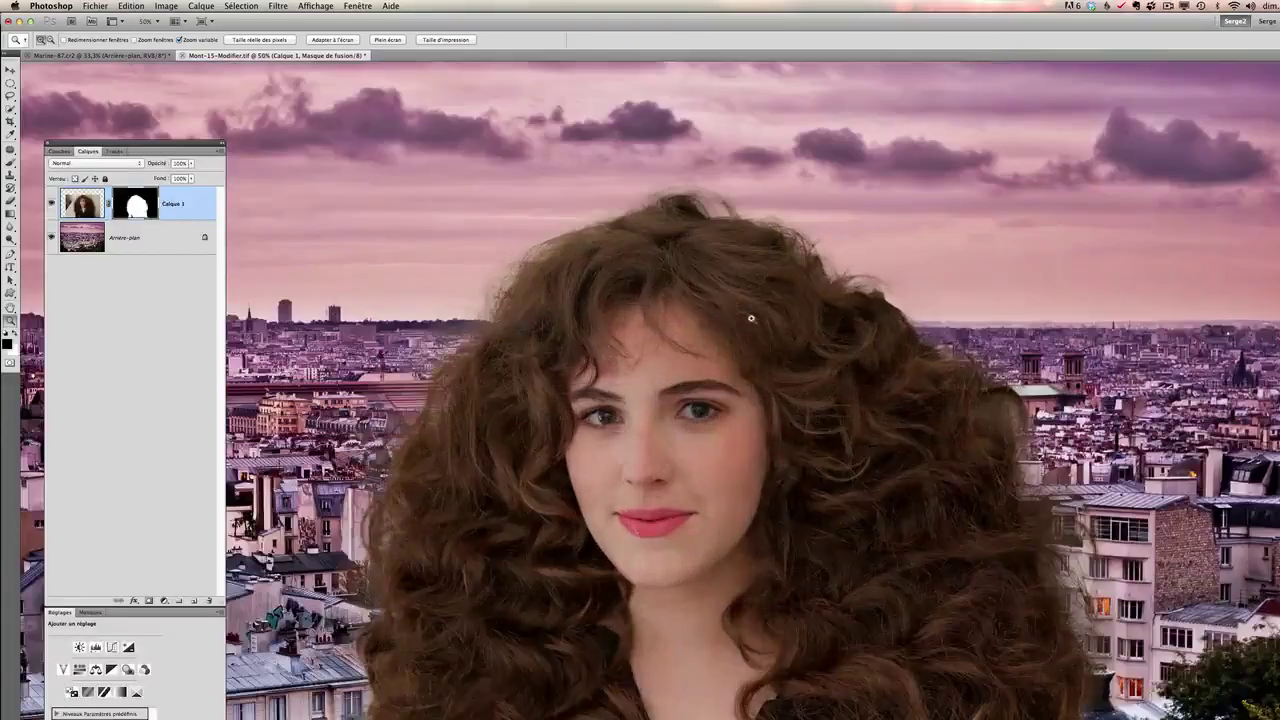
Paint black on the Calque 1 mask with the Brush at 22% opacity along the hard hair edge right of the crown.
left_click(810, 314)
left_click(903, 290)
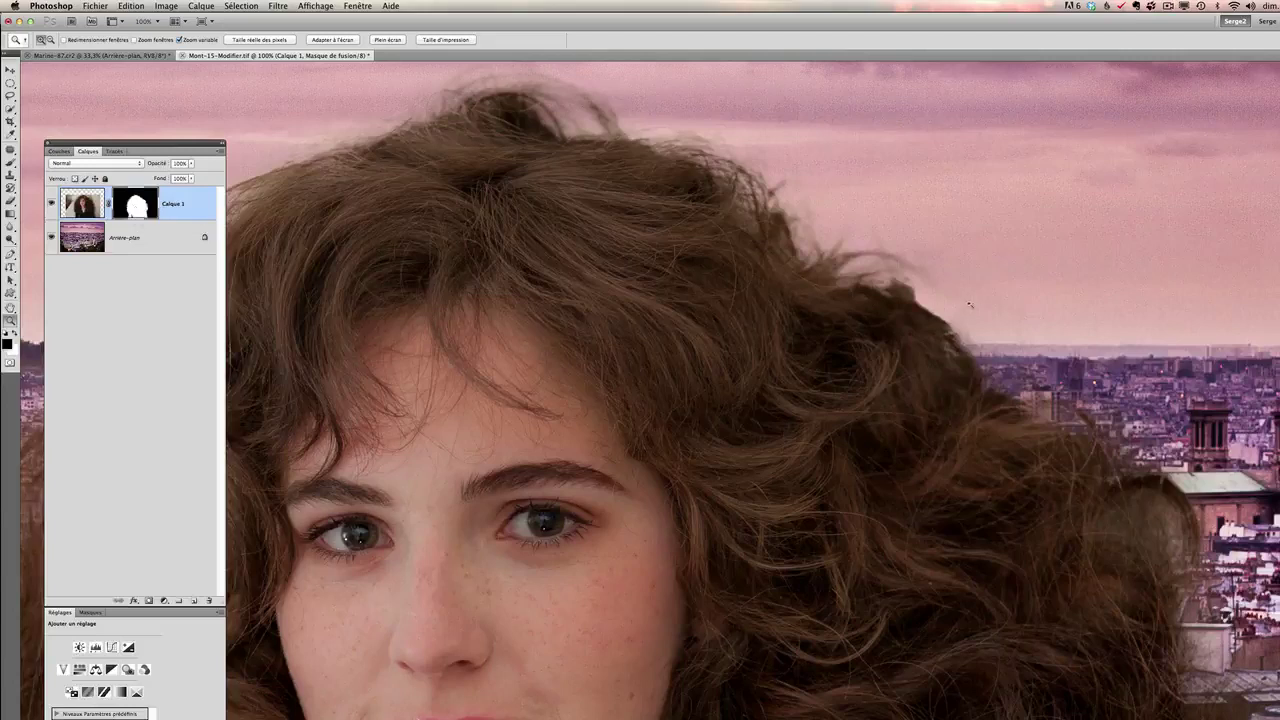
key("b")
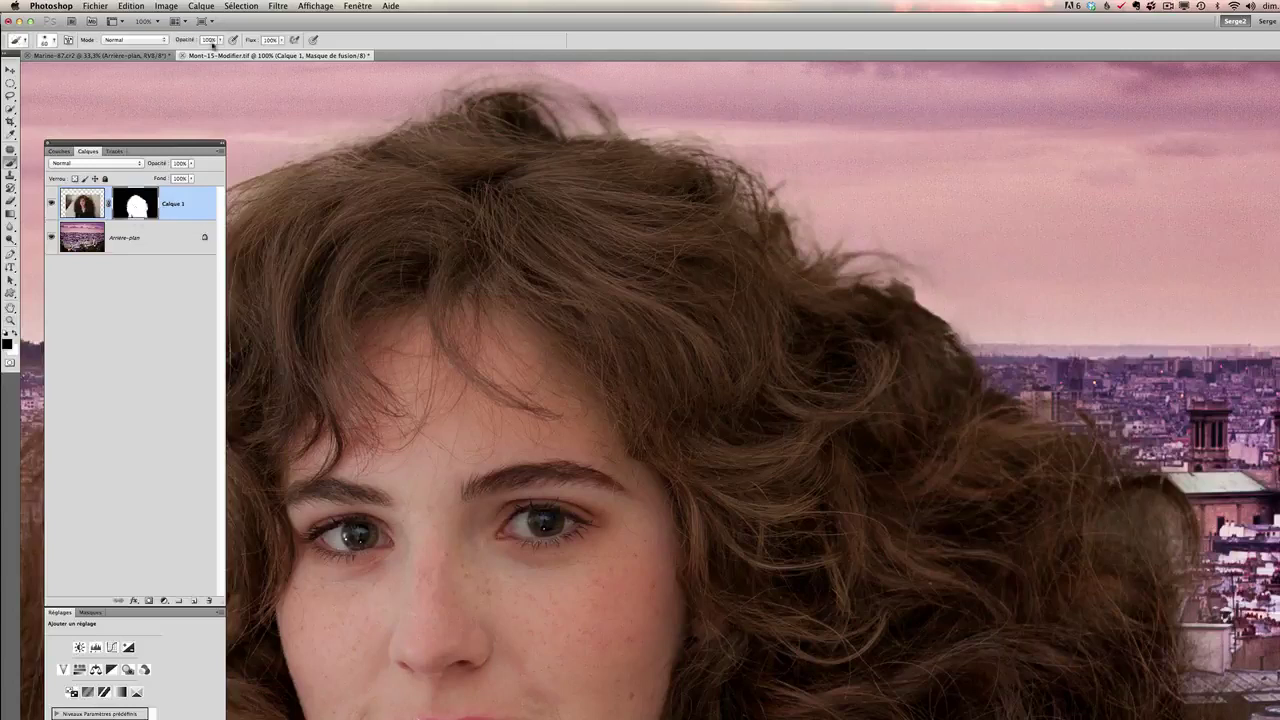
left_click(220, 40)
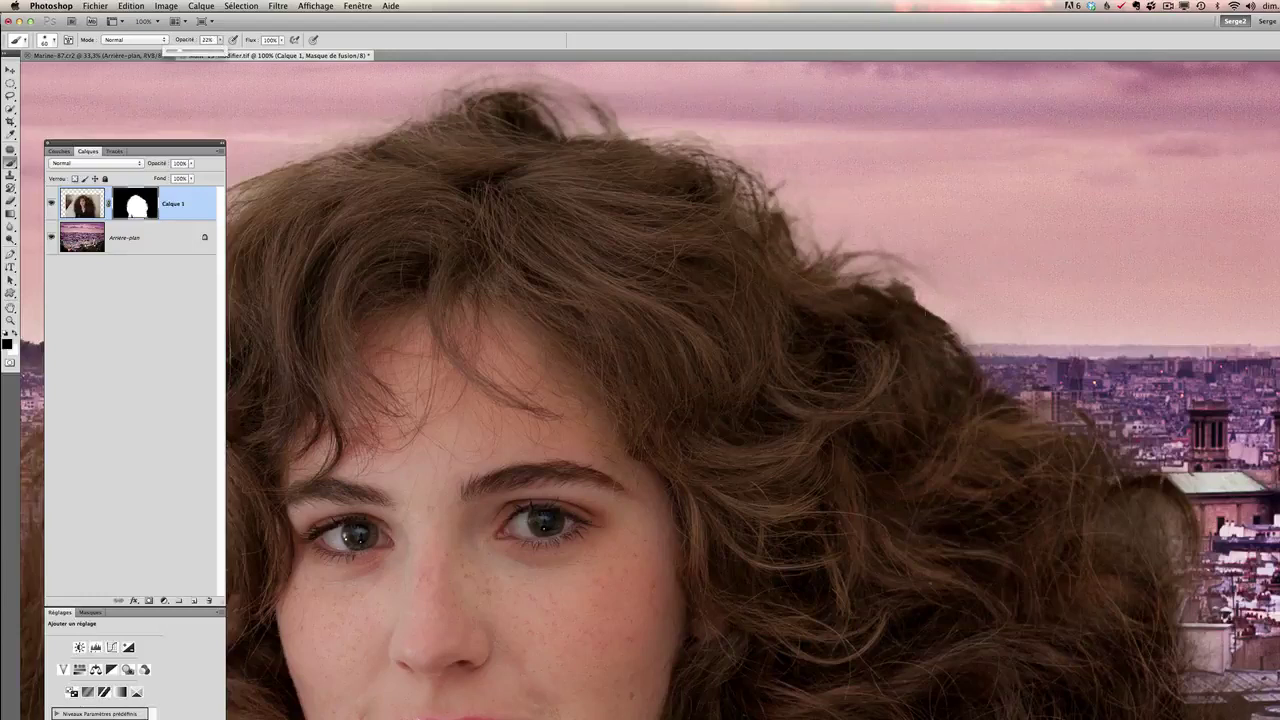
left_click(905, 285)
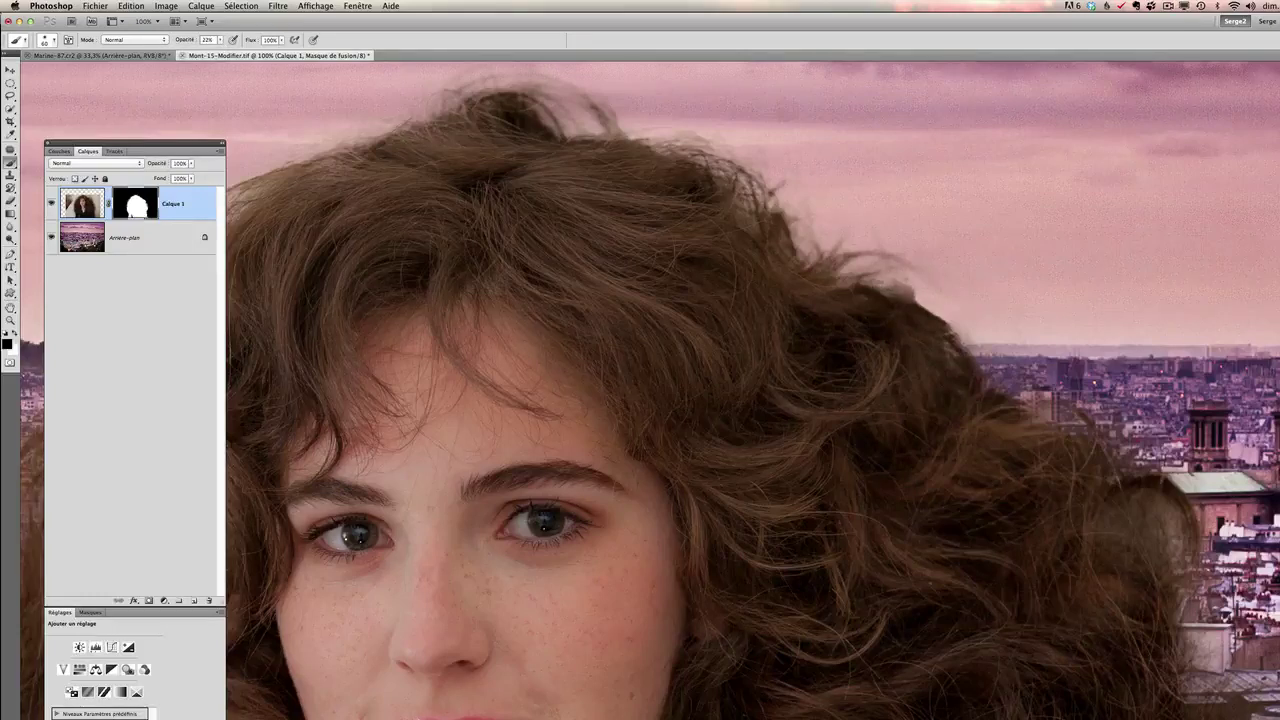
left_click_drag(942, 322, 1018, 381)
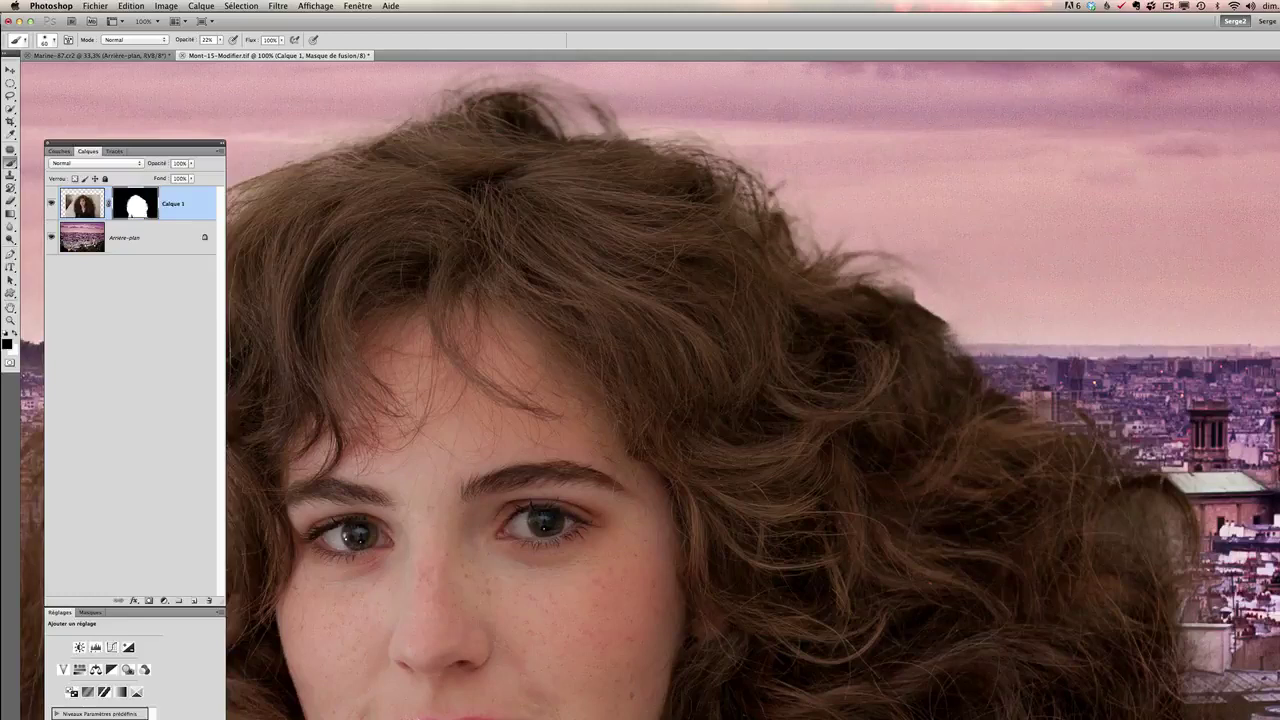
Examine the cutout's hair edges against the city background, both close up and across the whole image.
key("z")
left_click(814, 380, "alt")
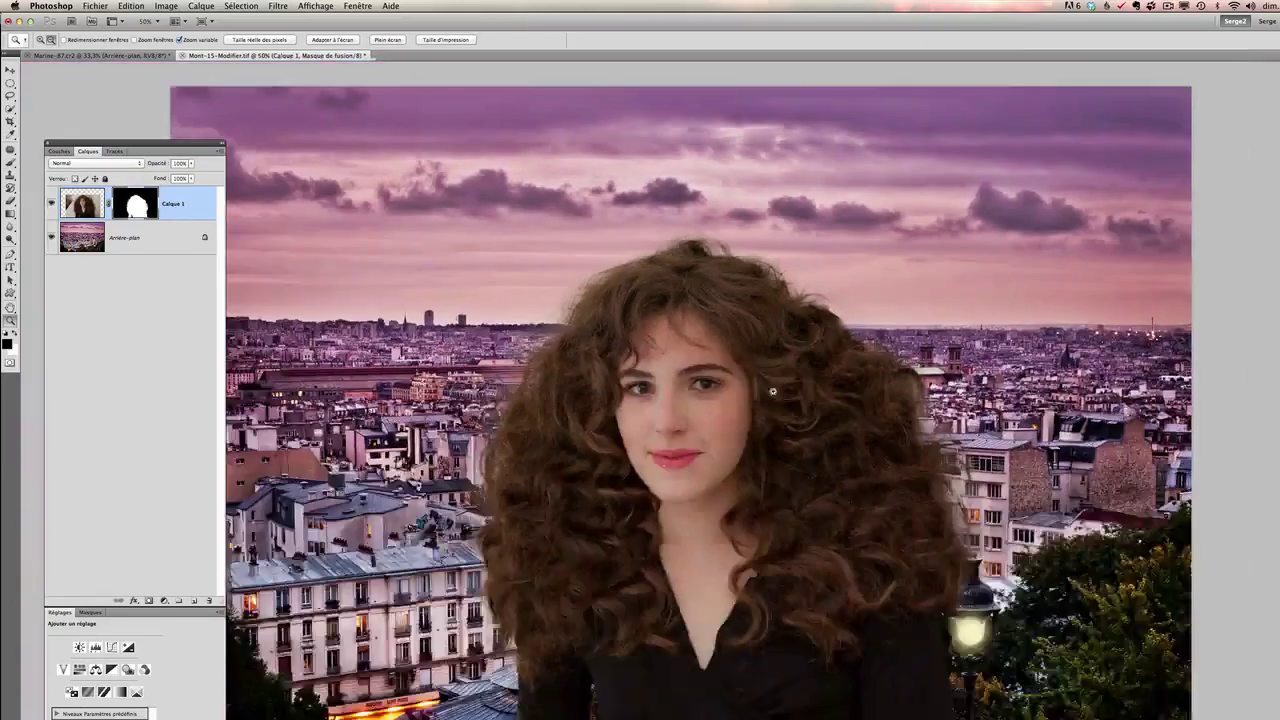
left_click(772, 391, "alt")
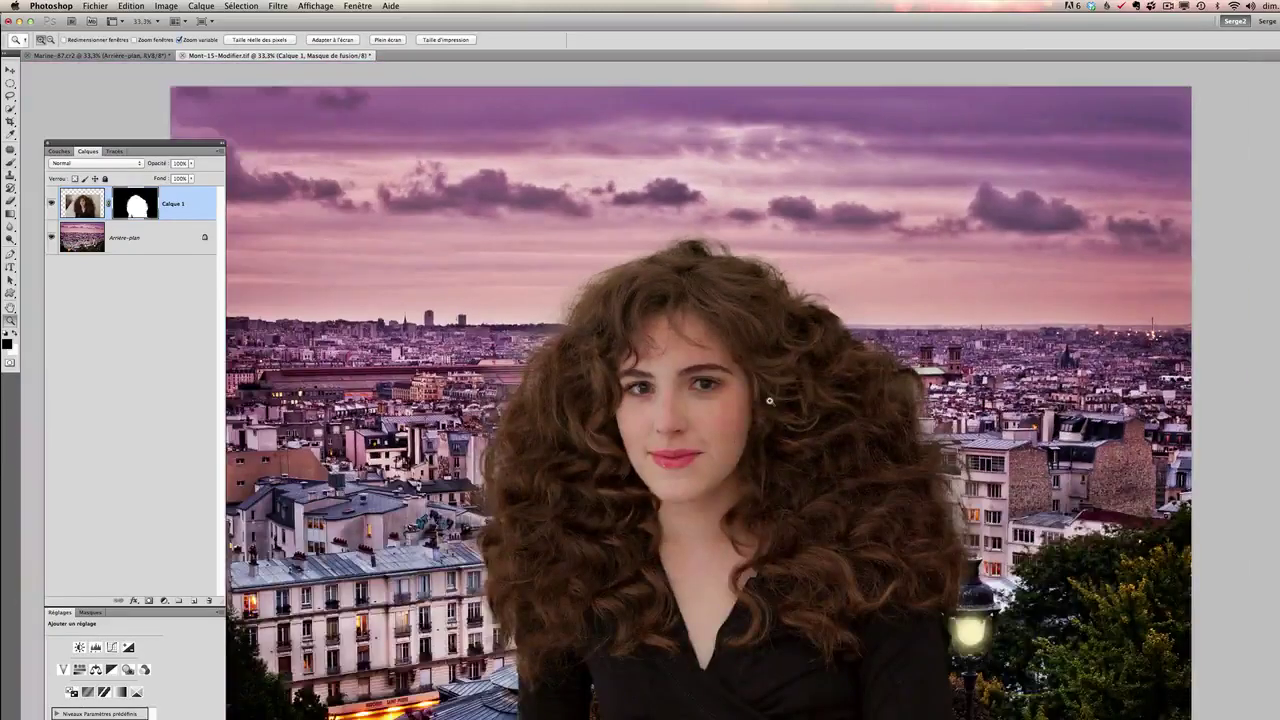
left_click(616, 443)
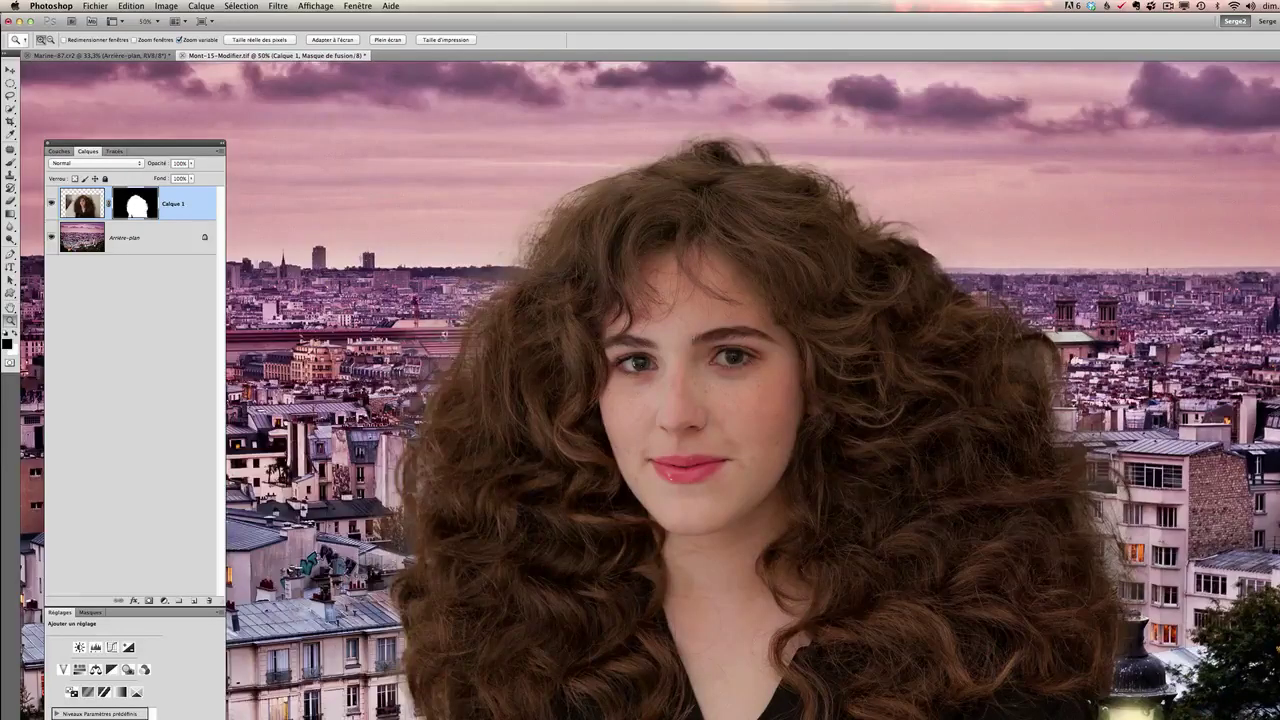
left_click(774, 412, "alt")
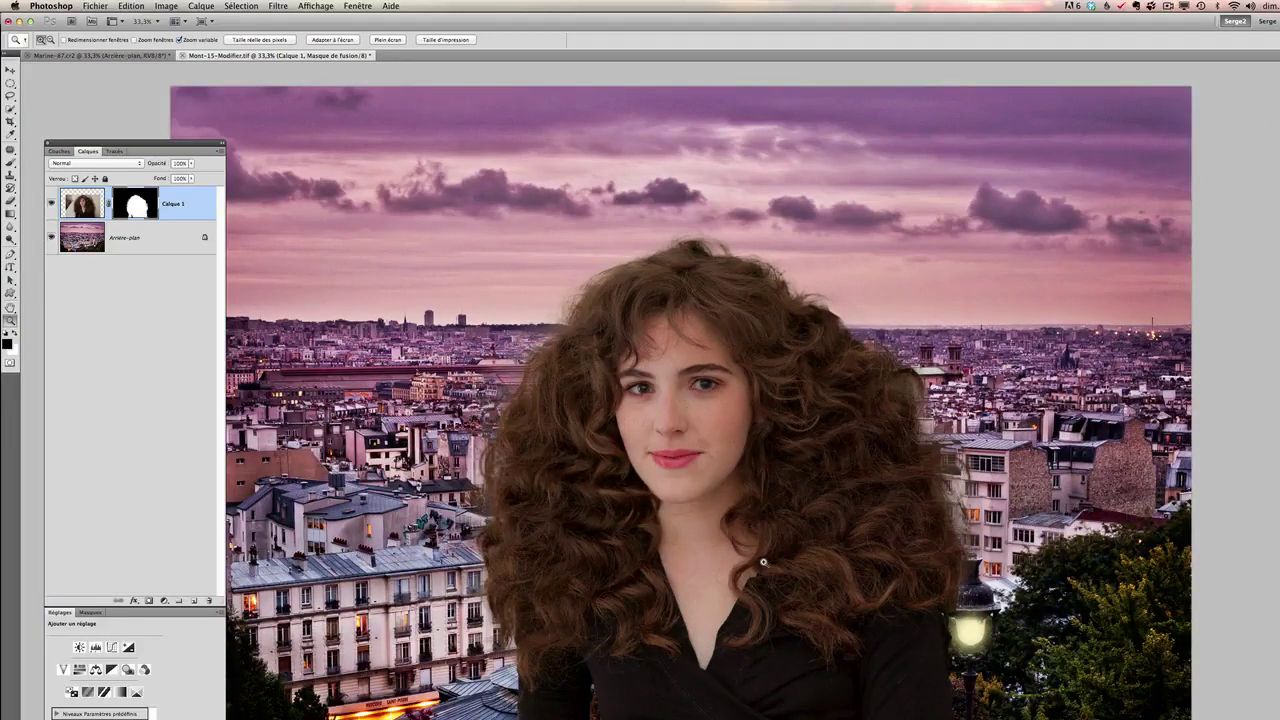
left_click(705, 436, "alt")
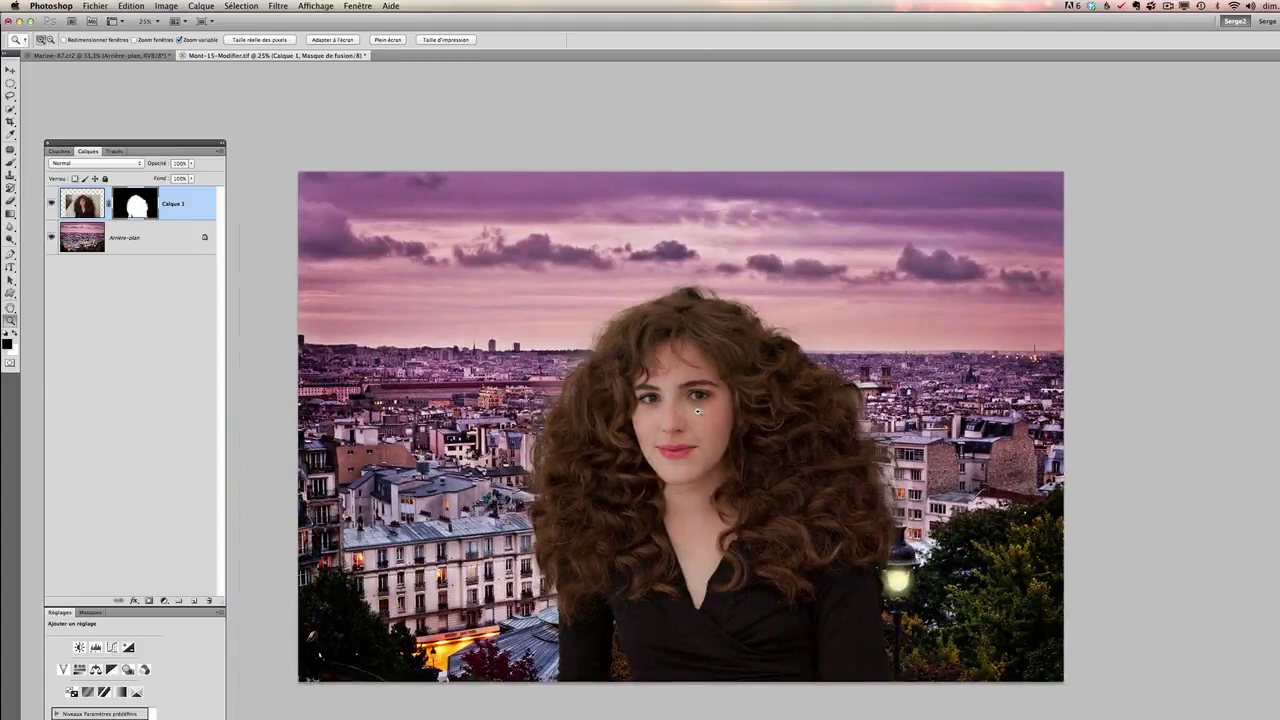
Move the woman on Calque 1 slightly left and down so her hair clears the street lamp.
left_click(82, 205)
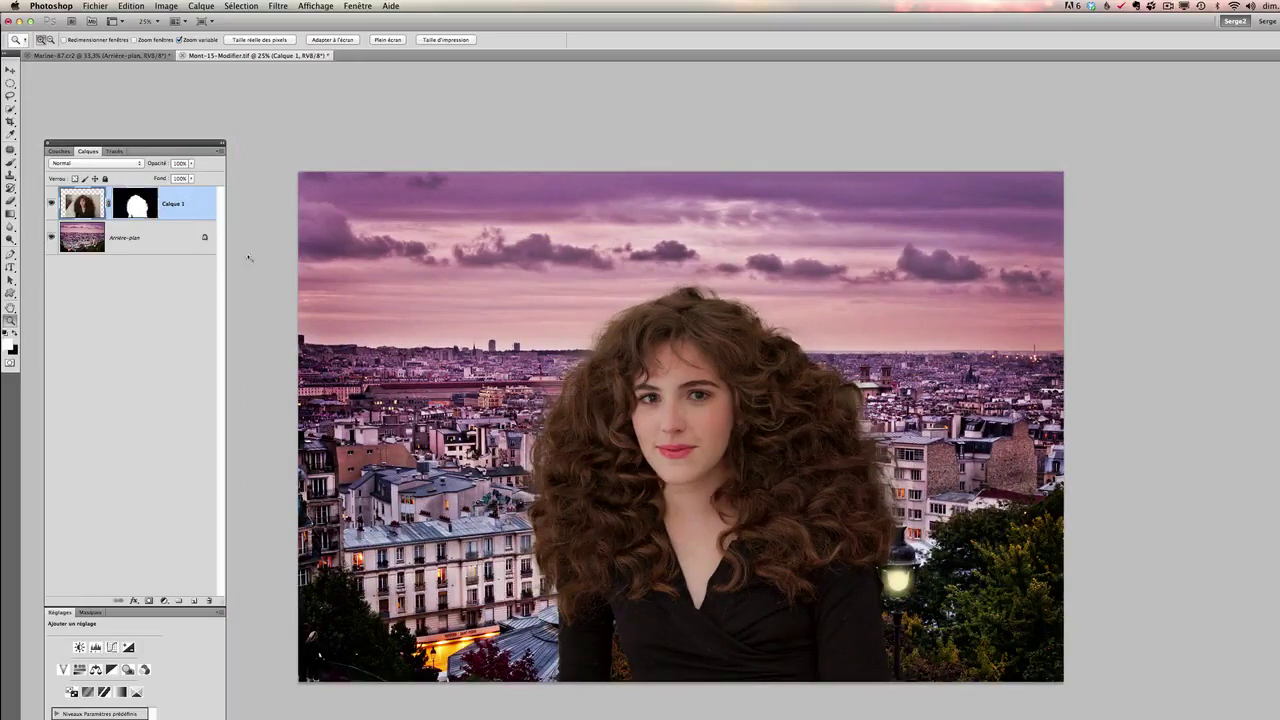
key("v")
left_click_drag(595, 490, 468, 568)
left_click_drag(573, 583, 661, 520)
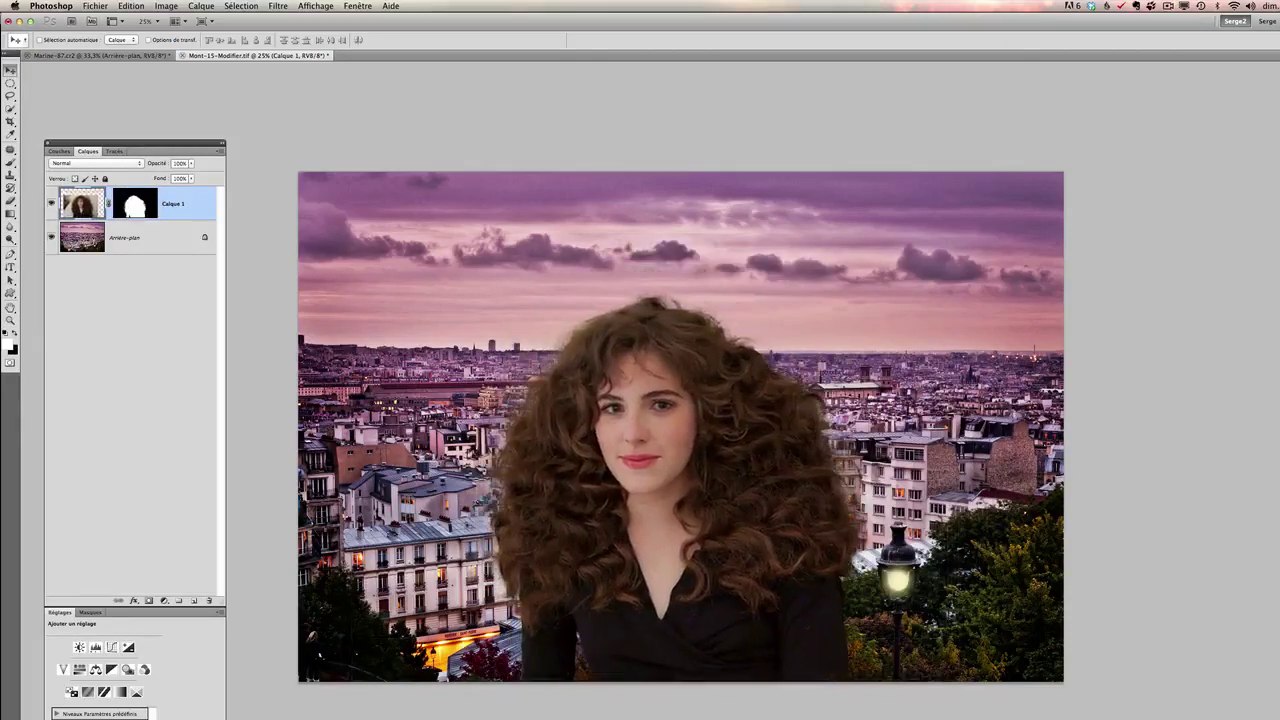
Blur the Arrière-plan city layer with Flou gaussien at a Rayon of 5,1 pixels.
key("z")
left_click(581, 463, "alt")
left_click(581, 463)
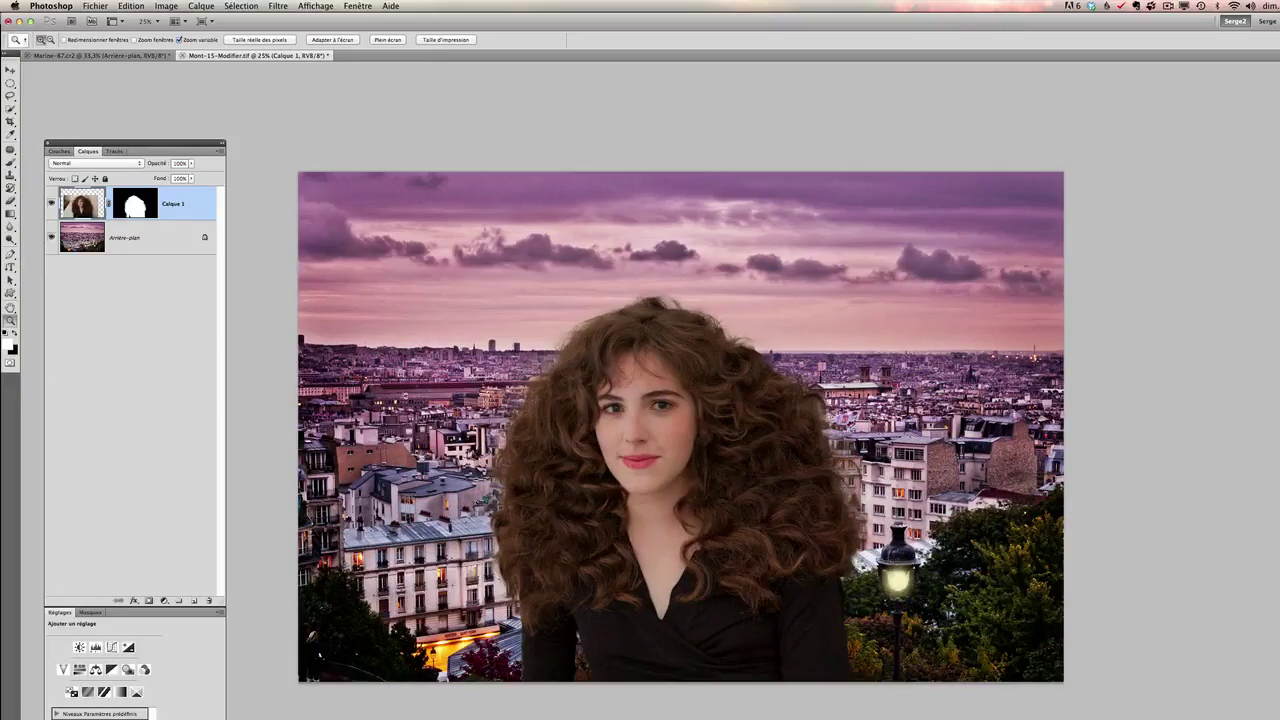
left_click(142, 245)
left_click(277, 6)
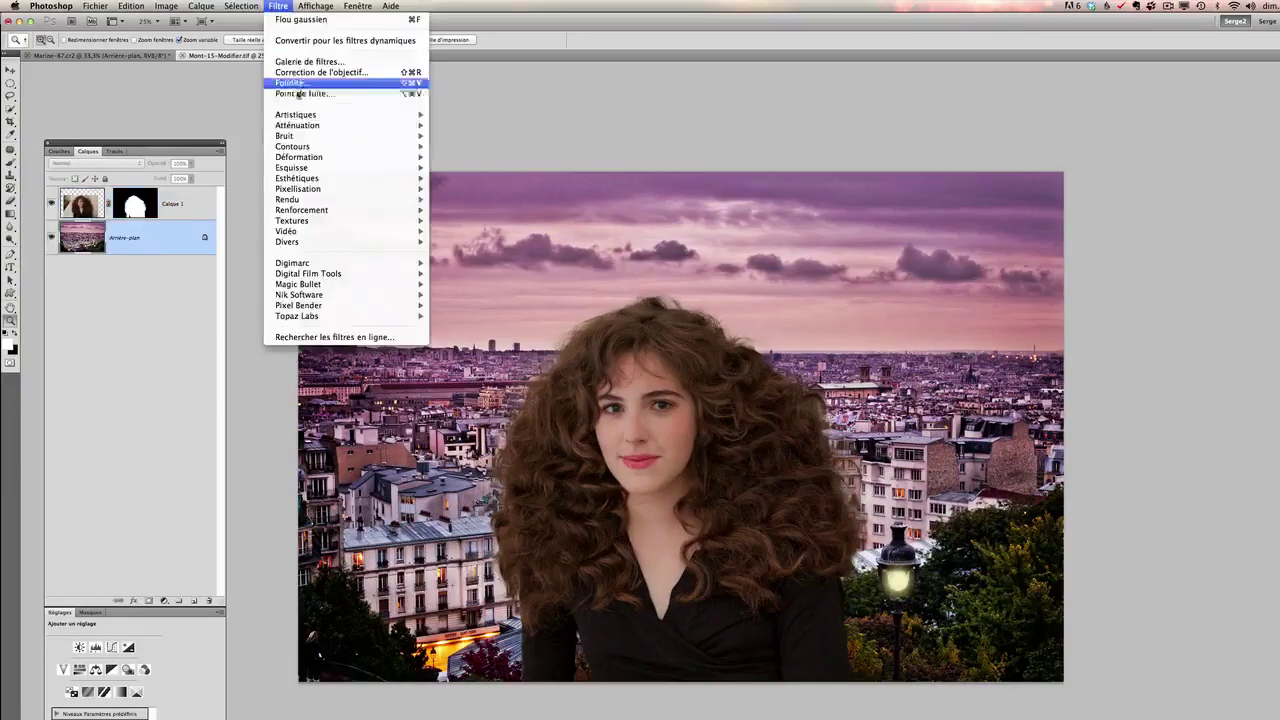
mouse_move(318, 128)
left_click(462, 179)
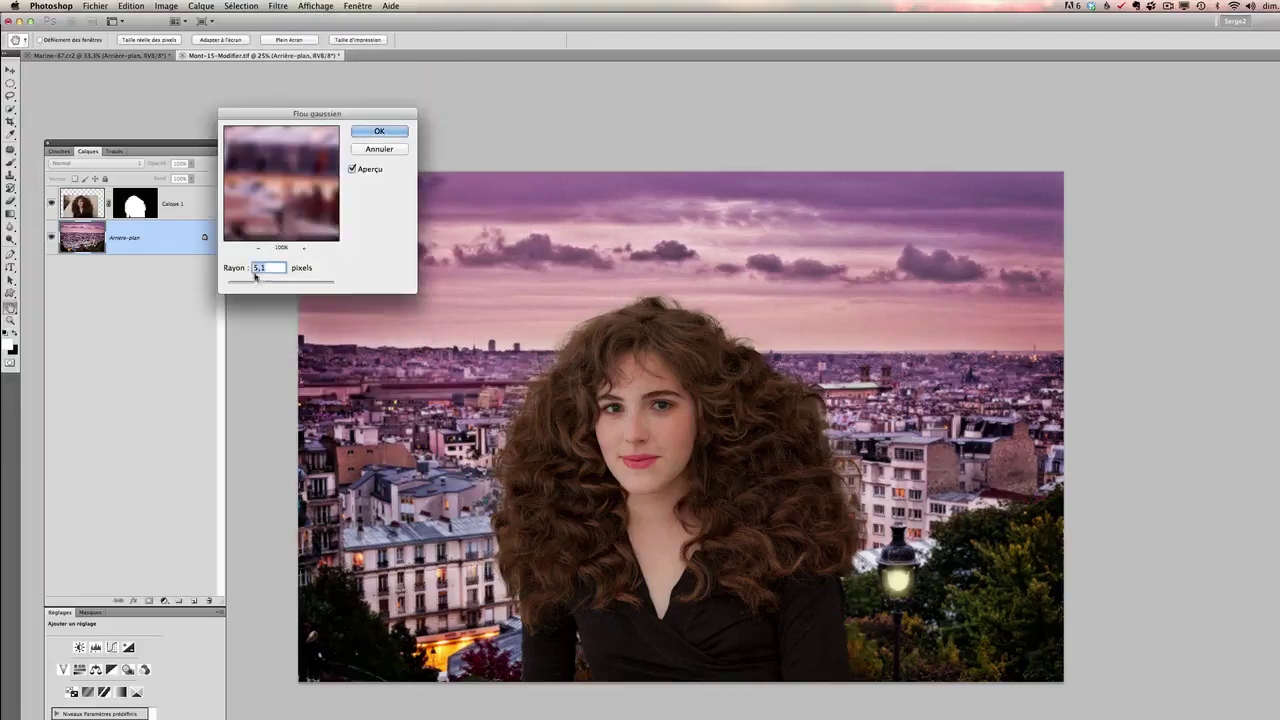
left_click(390, 137)
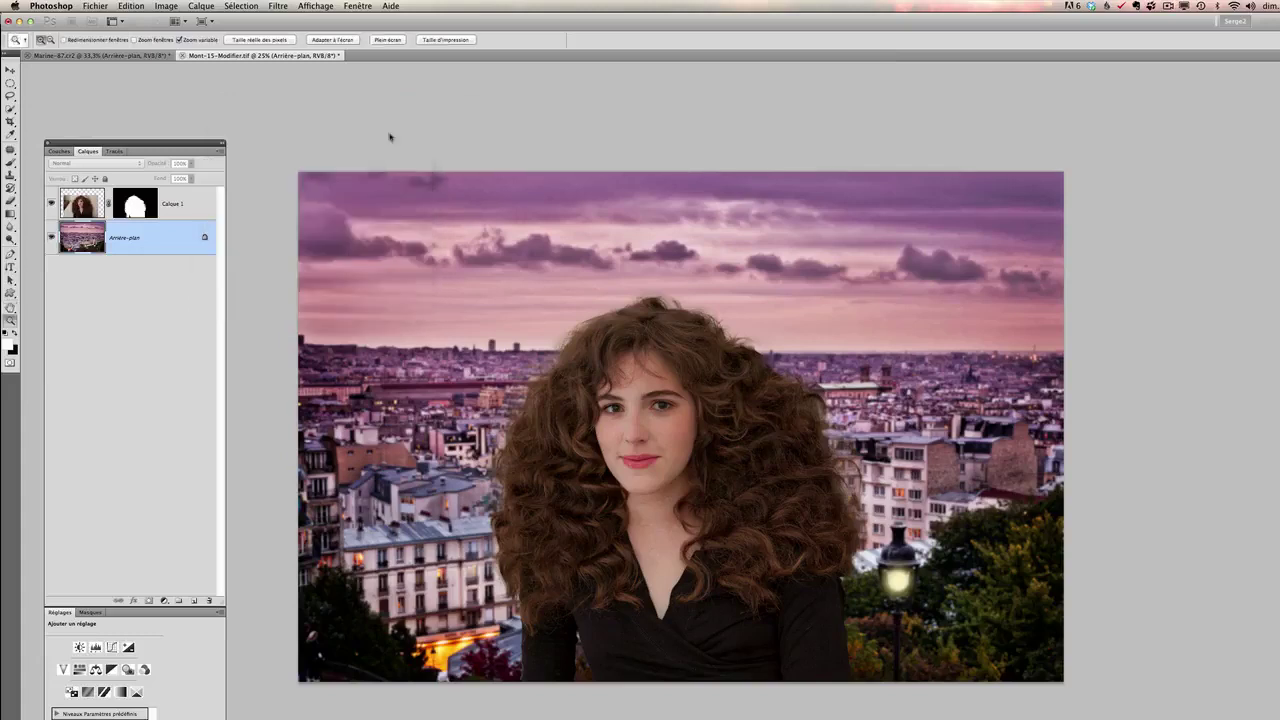
Add a Courbes adjustment layer above Calque 1 and clip it so that it affects only the woman.
left_click(198, 215)
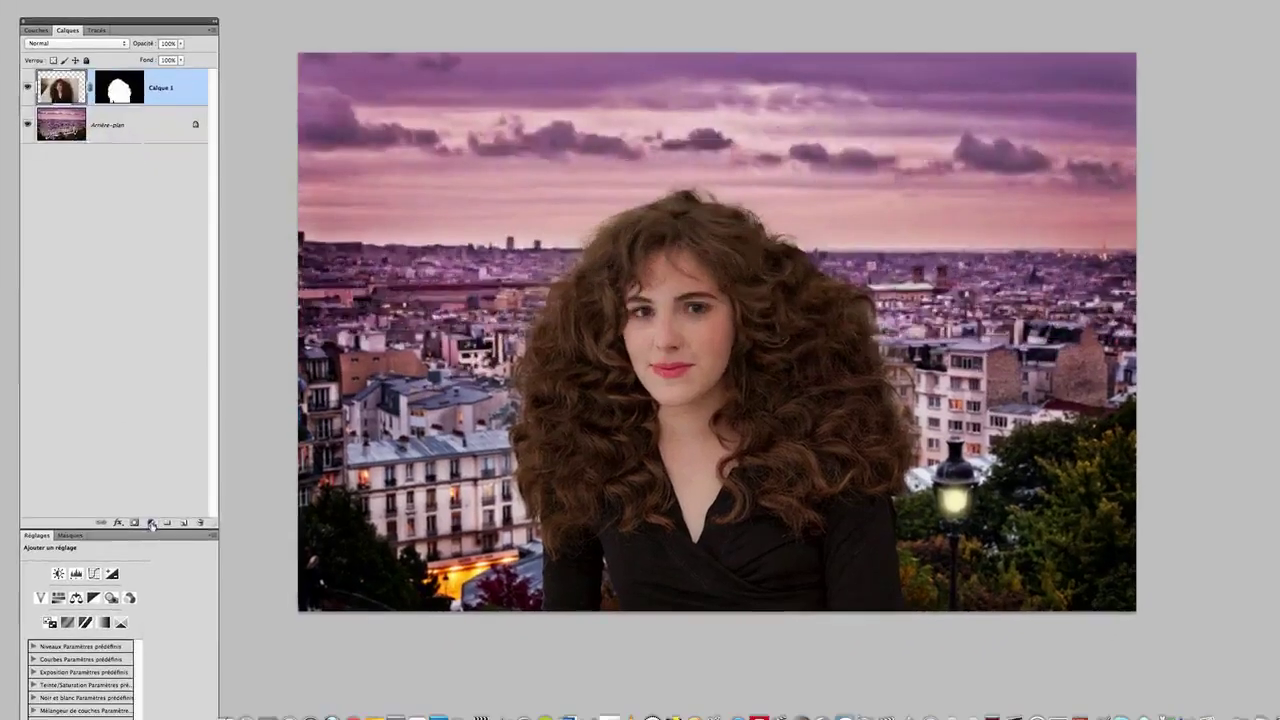
left_click(164, 600)
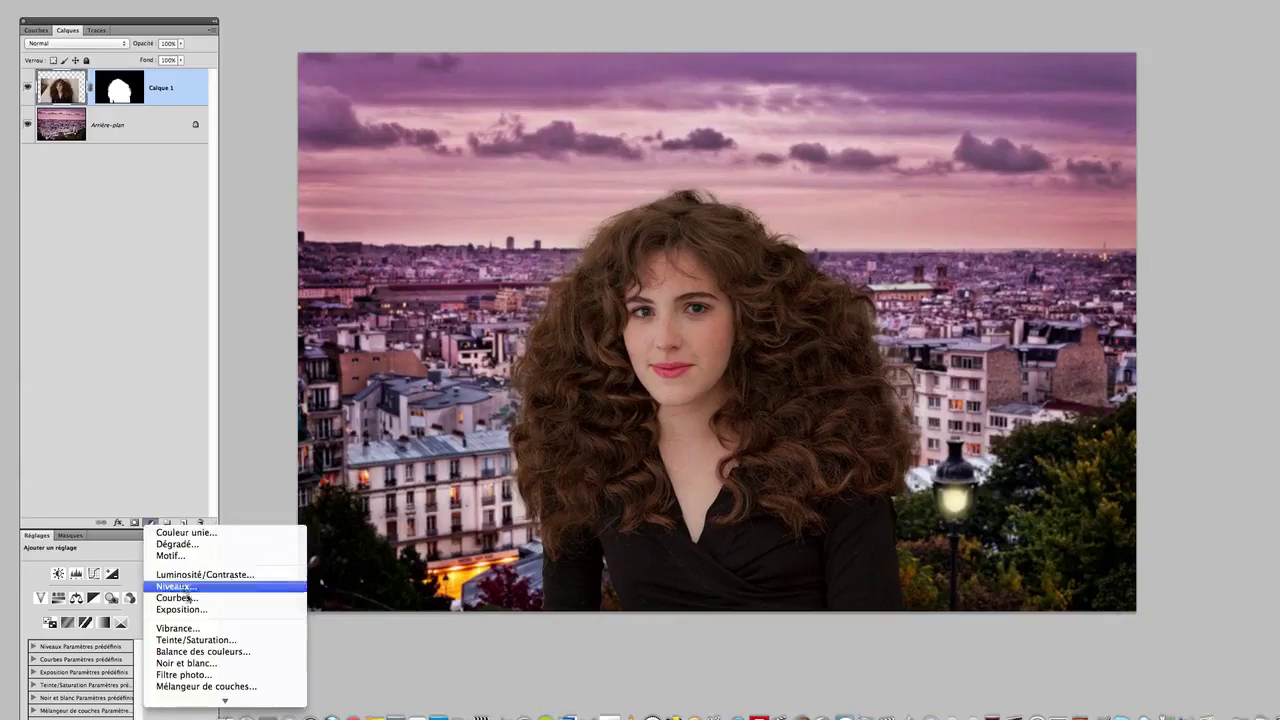
left_click(186, 597)
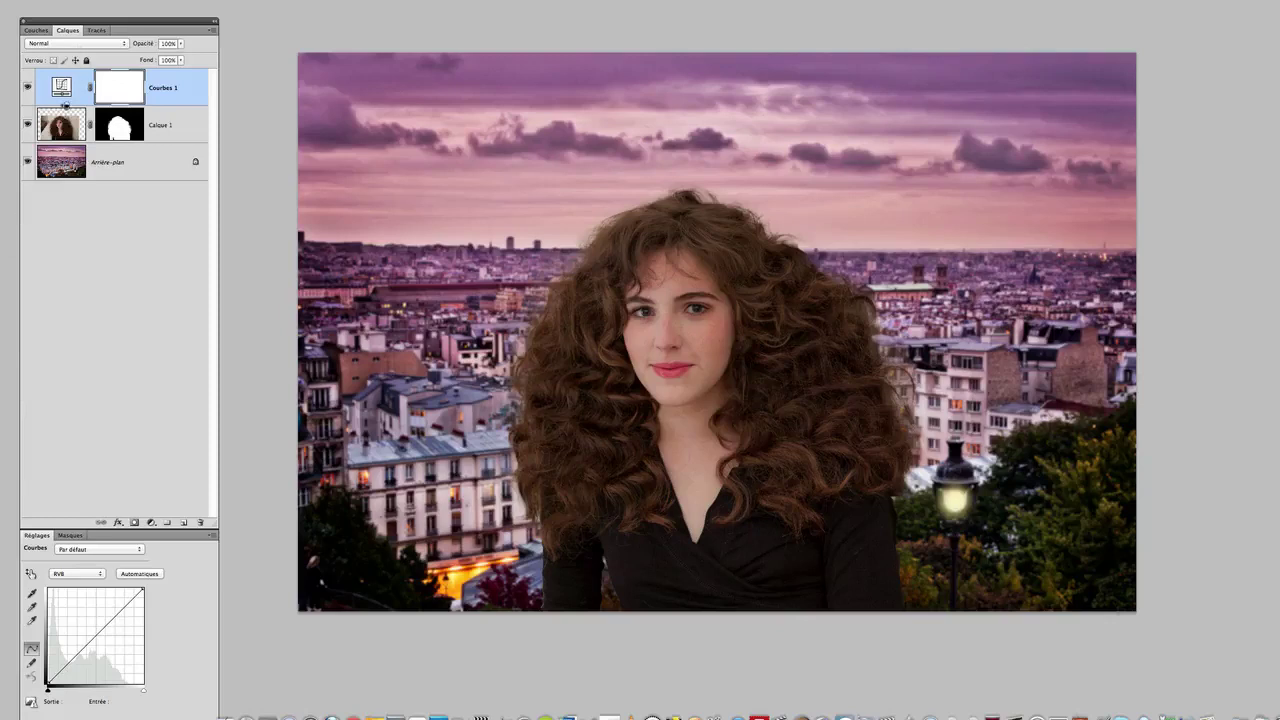
left_click(67, 105, "alt")
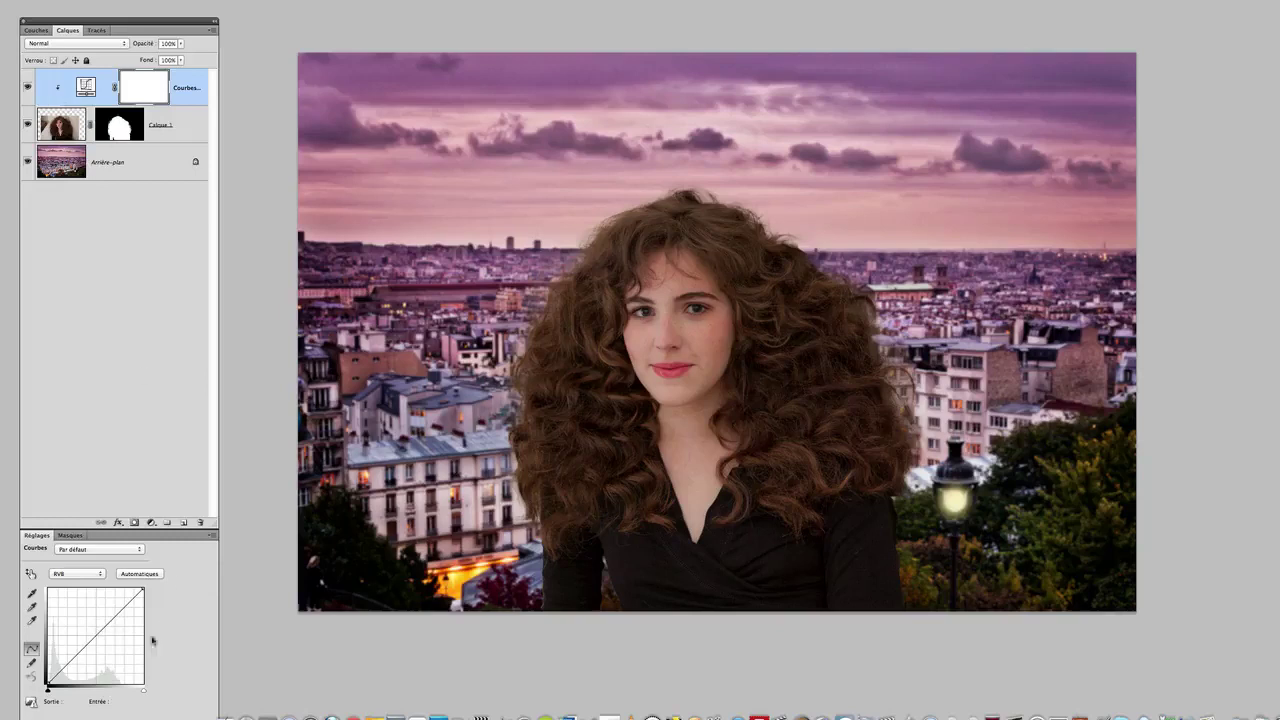
Shape a gentle S-curve on the RVB channel with a raised upper point, and compare the woman with and without it.
mouse_move(98, 638)
left_mouse_down()
mouse_move(113, 658)
mouse_move(96, 631)
mouse_move(114, 612)
mouse_move(79, 654)
left_mouse_up()
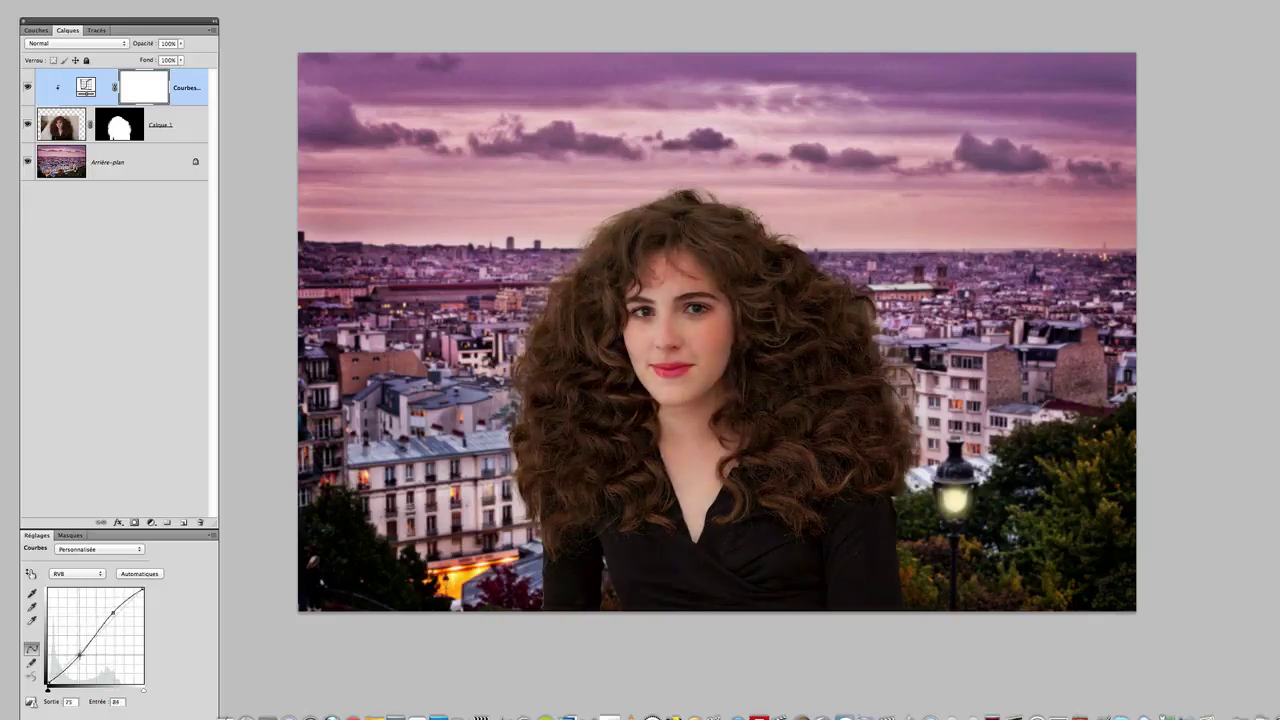
left_click_drag(114, 612, 112, 608)
left_click_drag(81, 655, 79, 651)
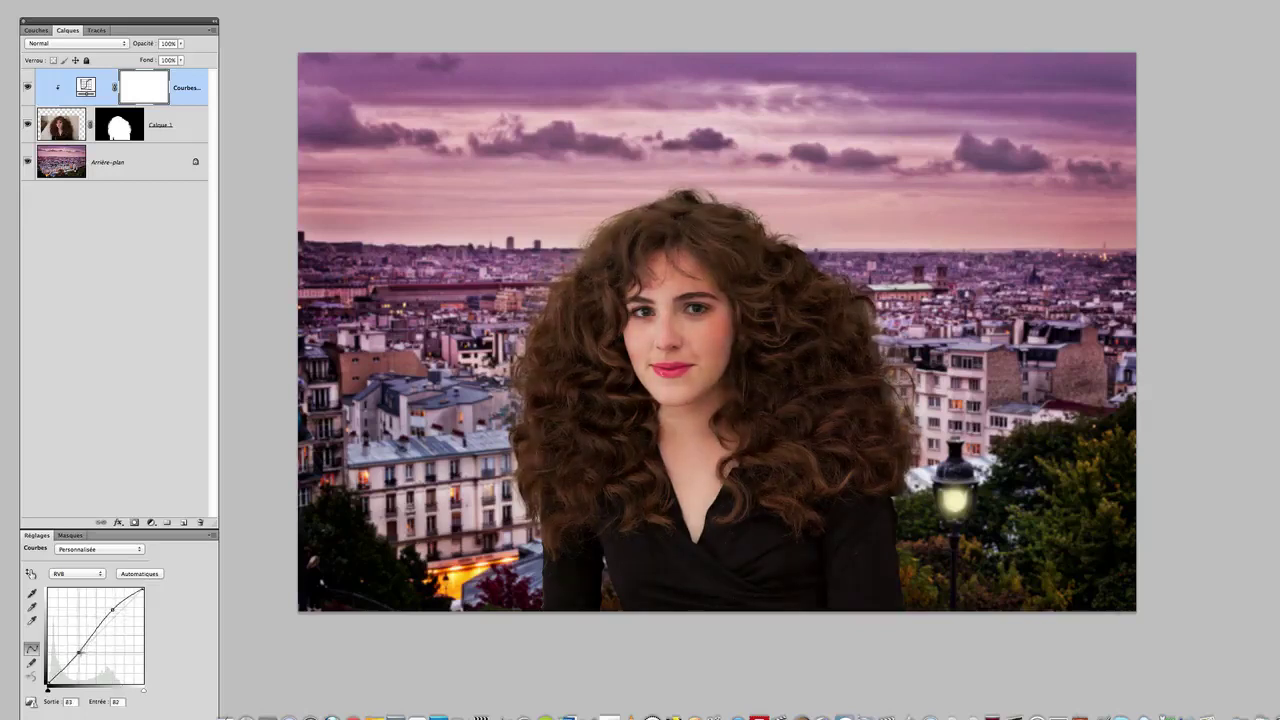
left_click(28, 88)
left_click(28, 88)
Add a Correction sélective adjustment layer clipped to Calque 1, beneath Courbes 1, and enlarge the adjustment settings area.
left_click(195, 128)
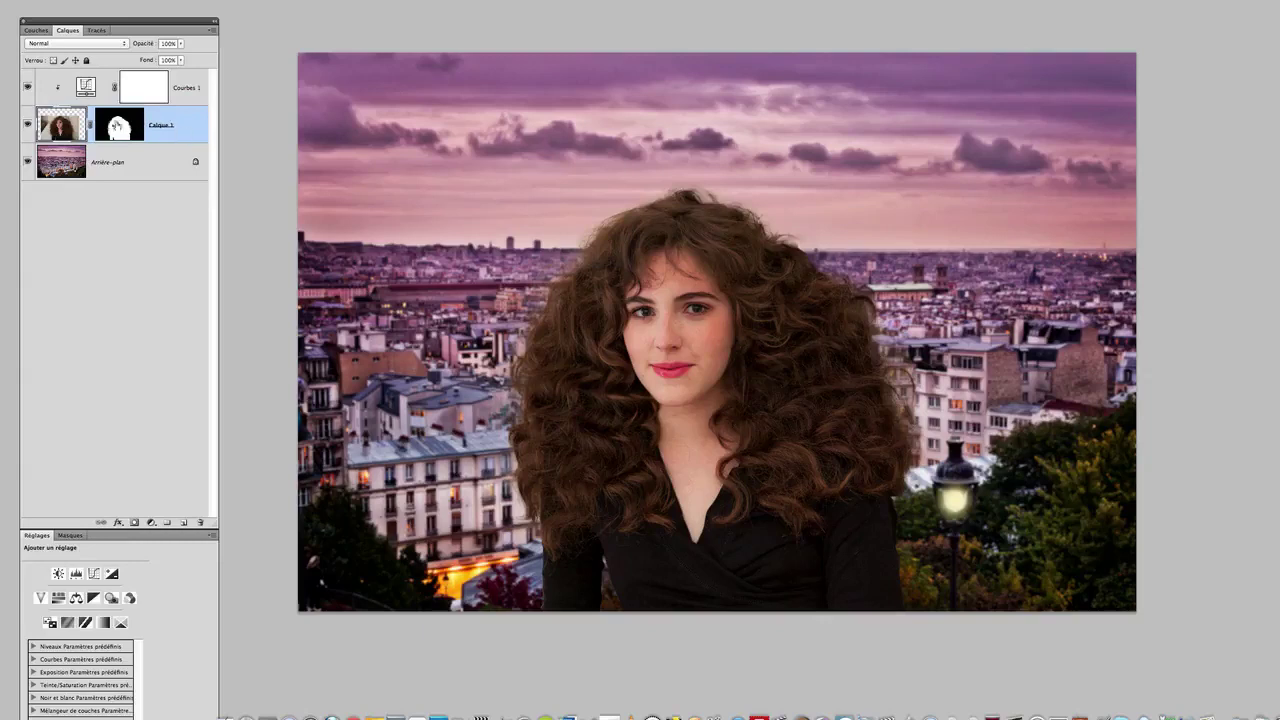
left_click(189, 97)
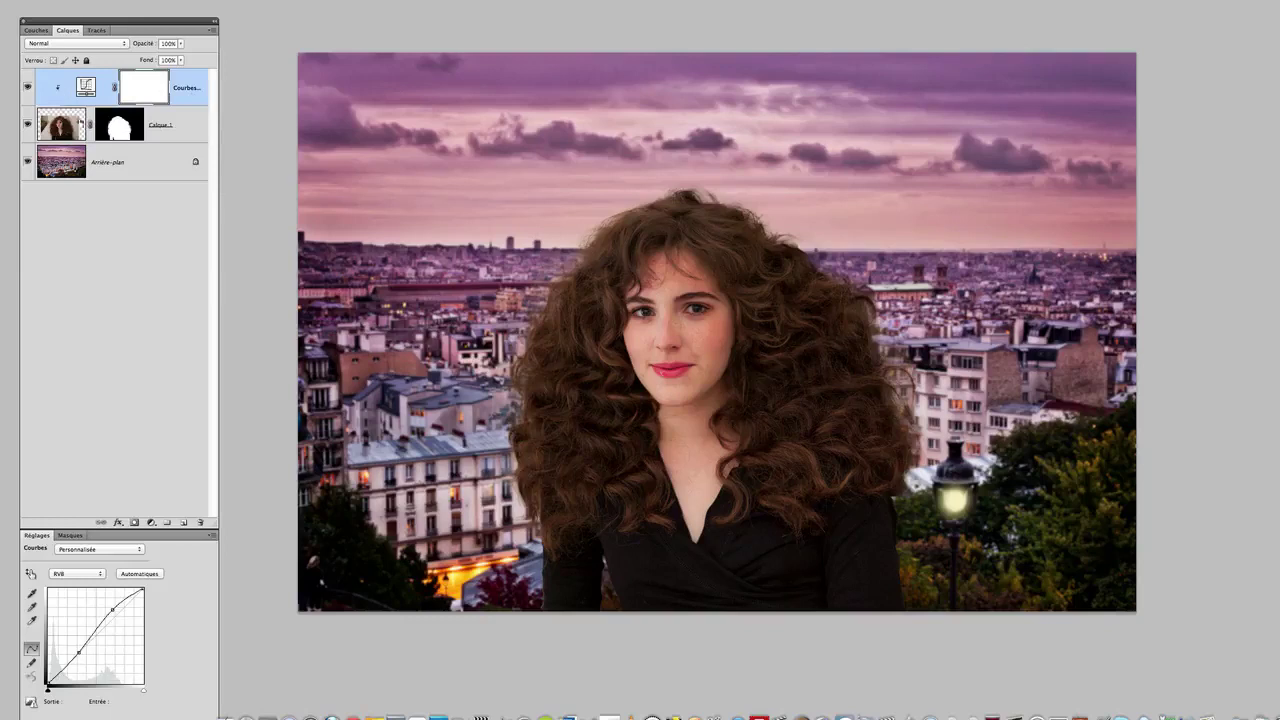
left_click(183, 127)
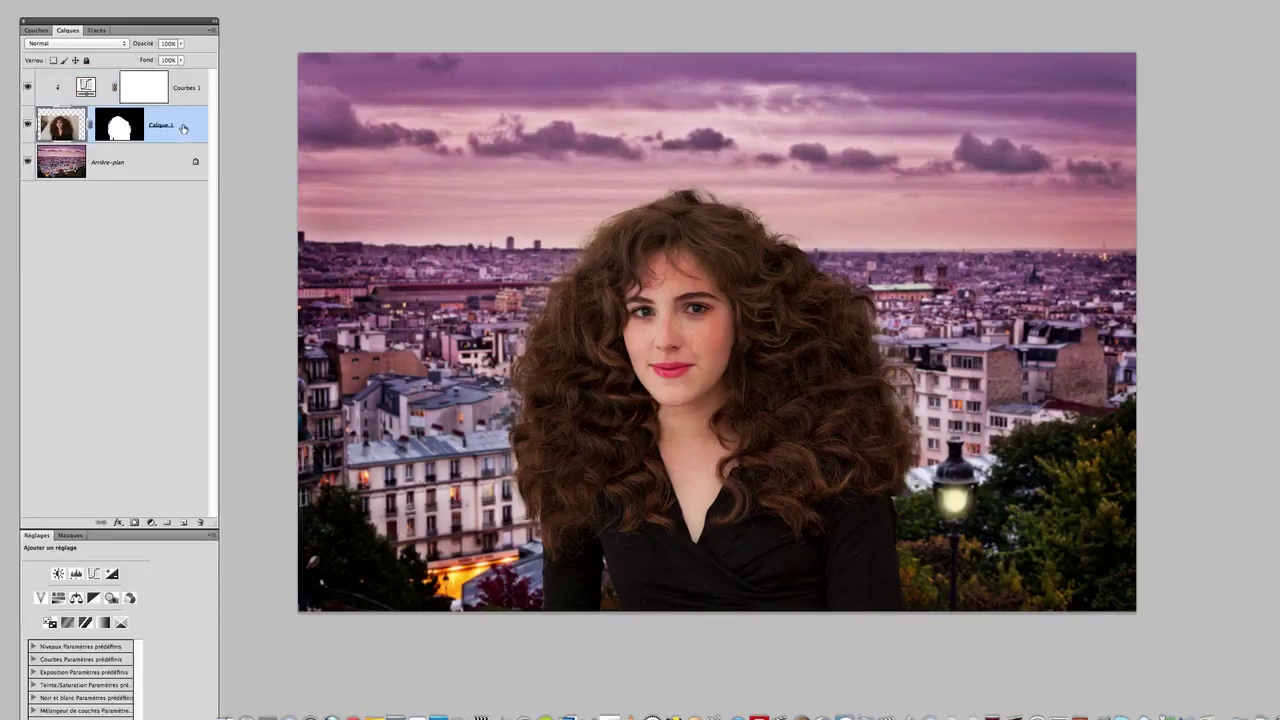
left_click(151, 523)
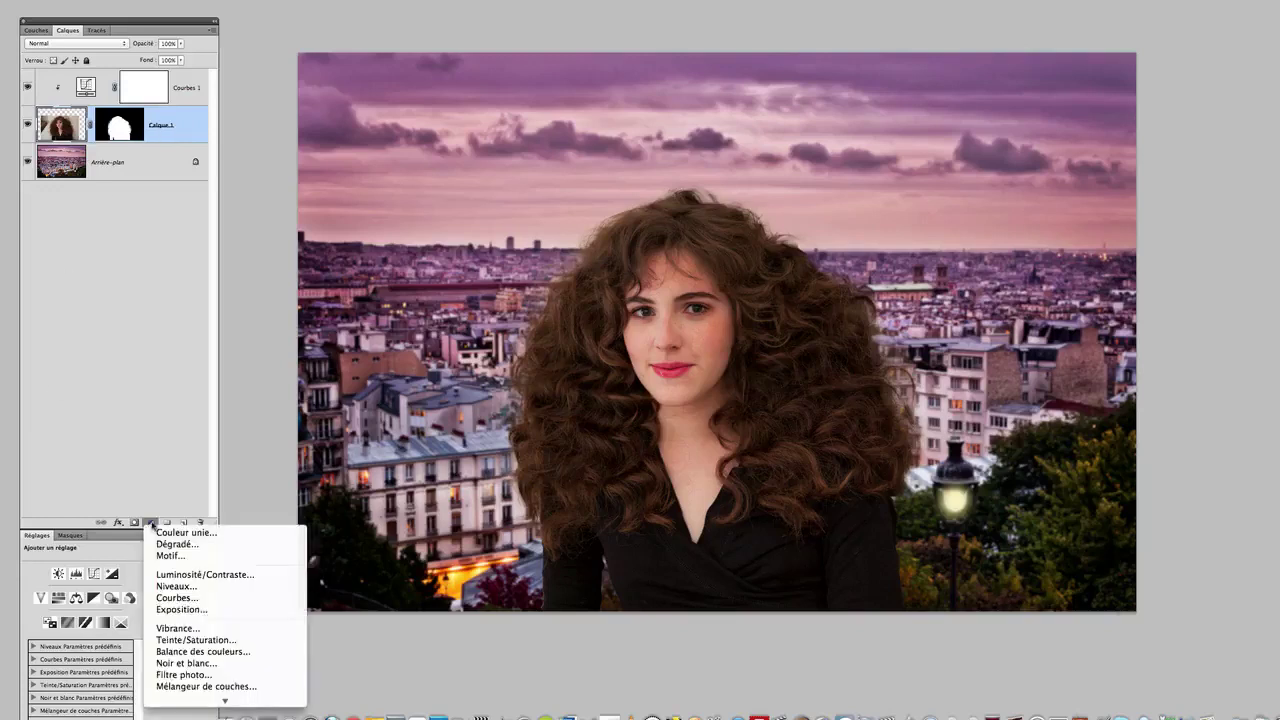
left_click(200, 698)
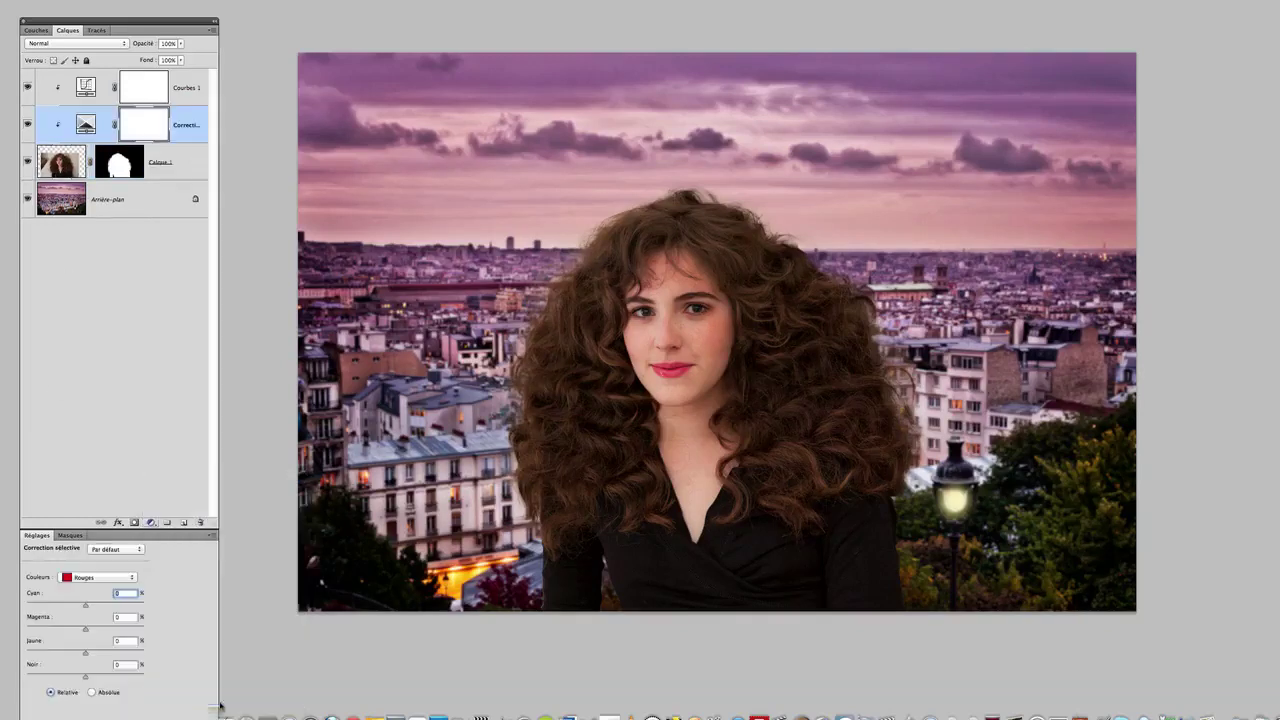
left_click_drag(213, 524, 238, 384)
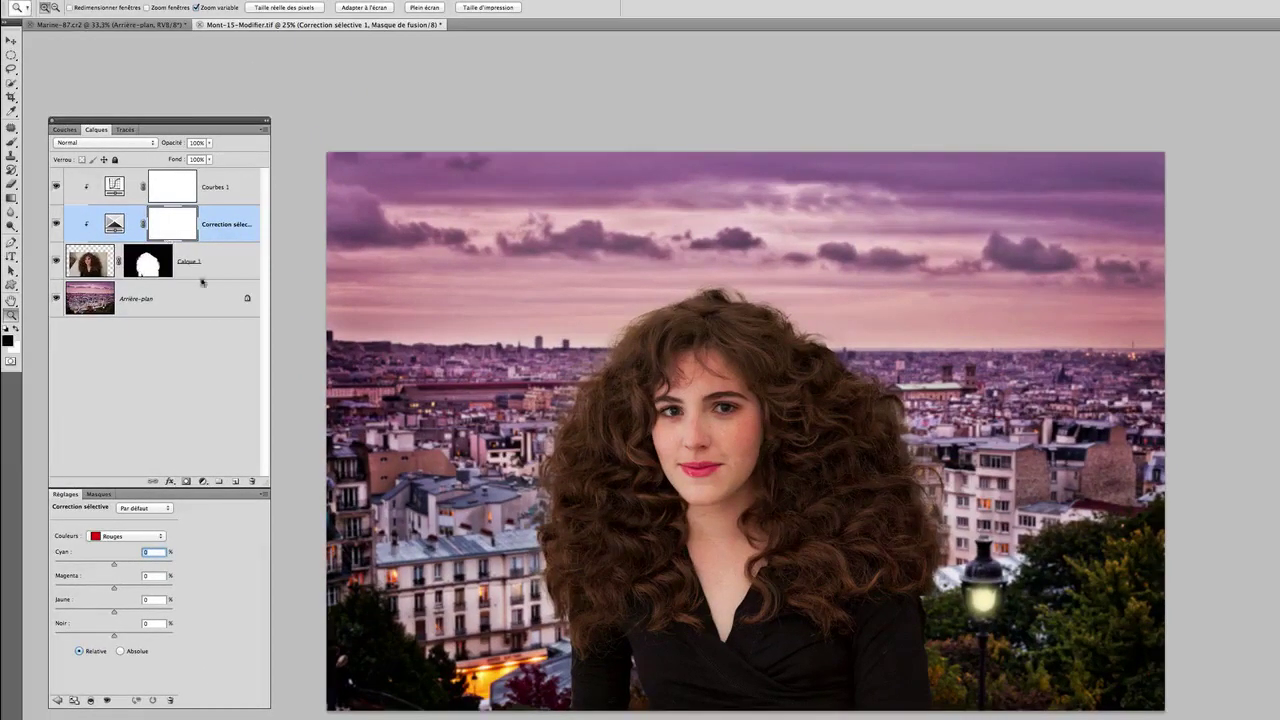
Adjust the Gris range of the selective correction to Cyan +3, Magenta +6 and Jaune +4, comparing with the adjustment hidden.
left_click(126, 538)
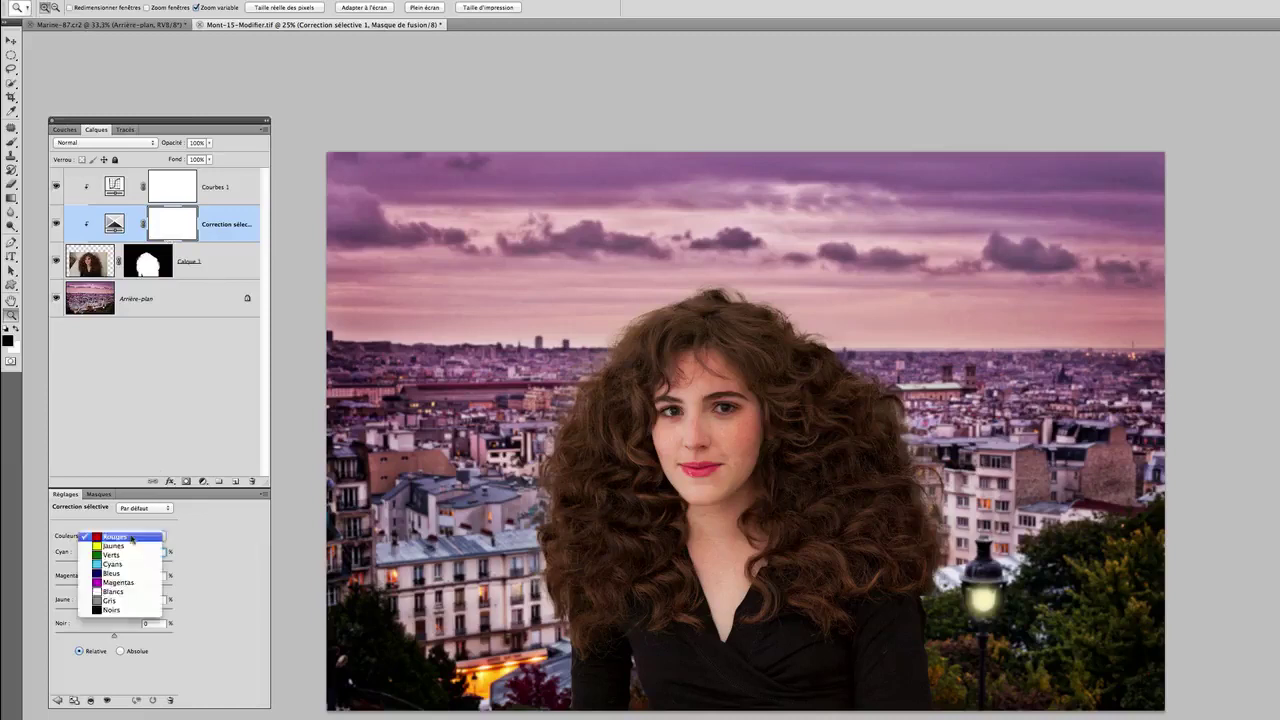
left_click(120, 600)
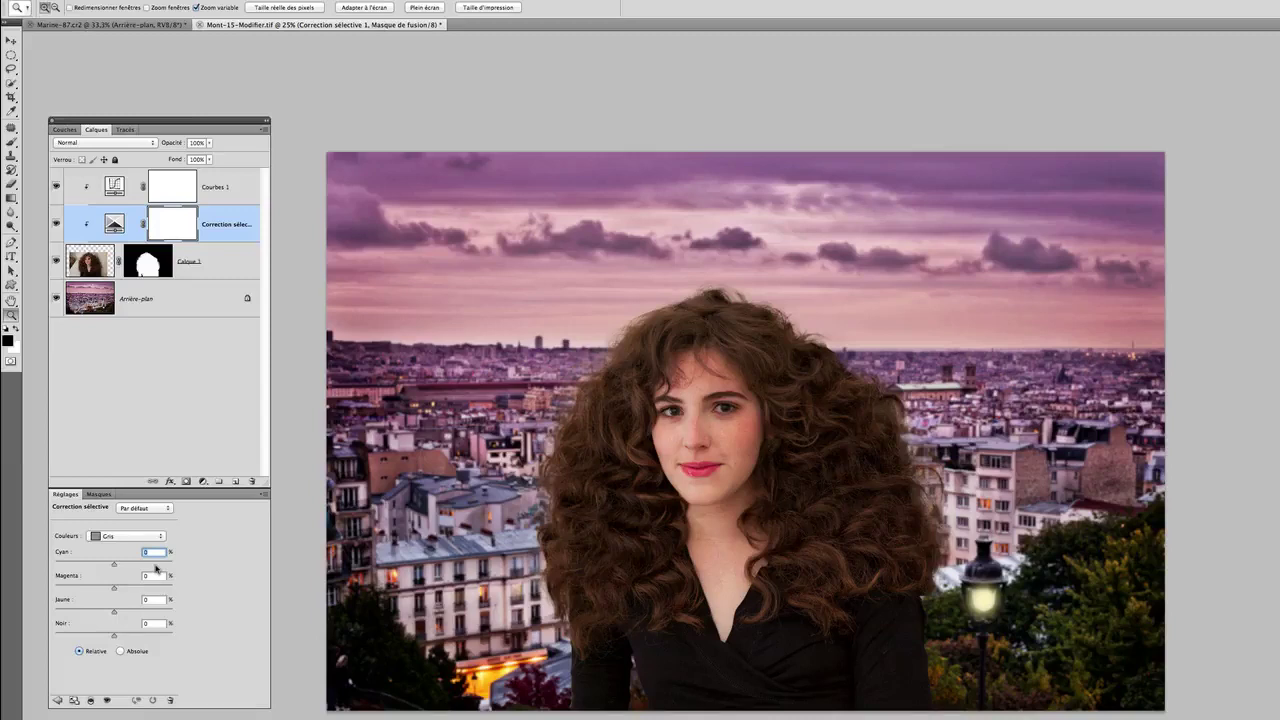
left_click_drag(113, 589, 115, 590)
left_click(56, 226)
left_click(56, 226)
left_click(56, 226)
left_click(56, 226)
left_click_drag(114, 613, 116, 614)
left_click_drag(118, 566, 109, 567)
left_click_drag(117, 591, 119, 591)
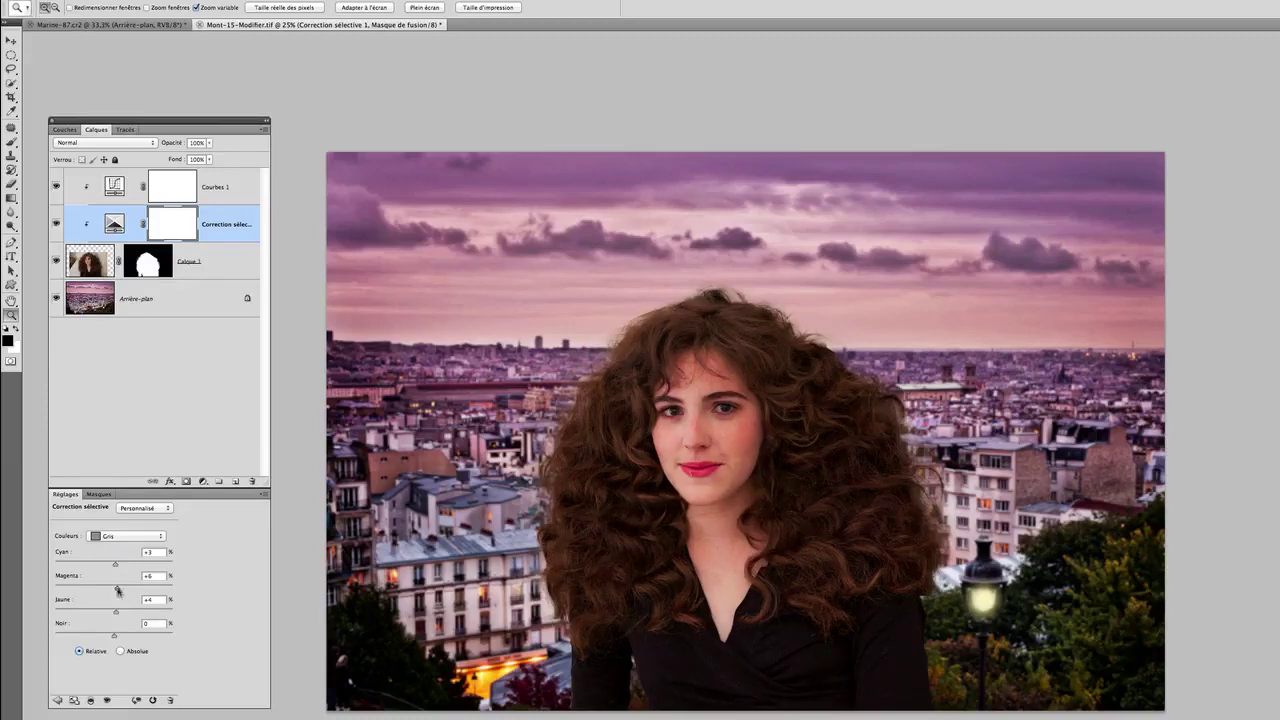
Lower the upper point of the Courbes 1 RVB curve slightly to Entrée 174, Sortie 190.
left_click(231, 193)
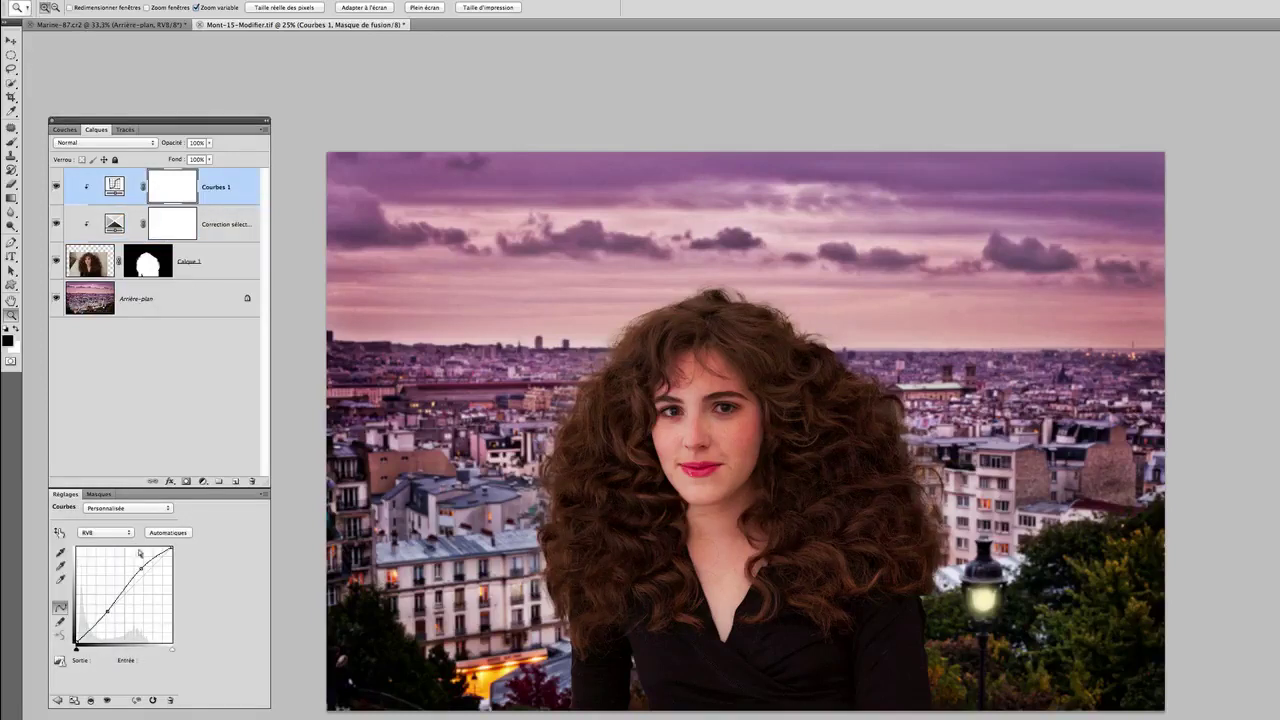
left_click_drag(141, 567, 141, 571)
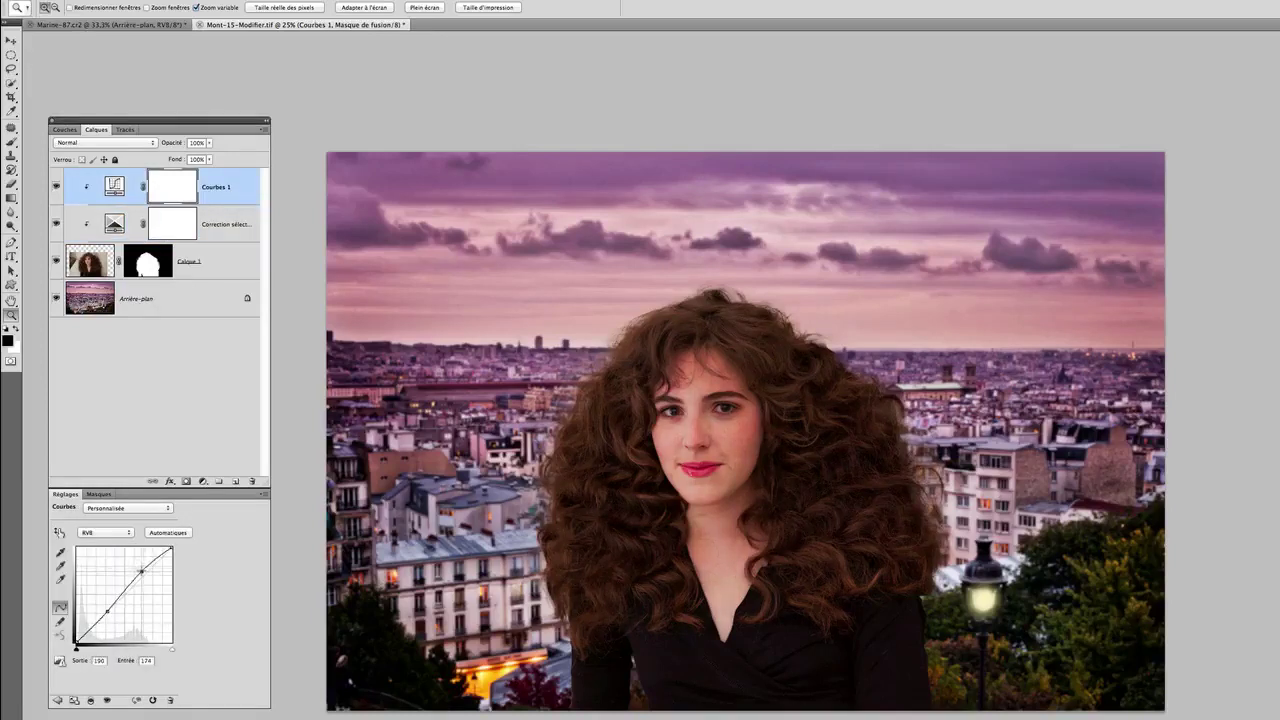
left_click(106, 610)
left_click(236, 221)
left_click(231, 199)
left_click(232, 219)
left_click(231, 199)
left_click(232, 222)
left_click(234, 194)
Try a tight crop around the woman that trims much of the sky and both sides, and undo it.
key("c")
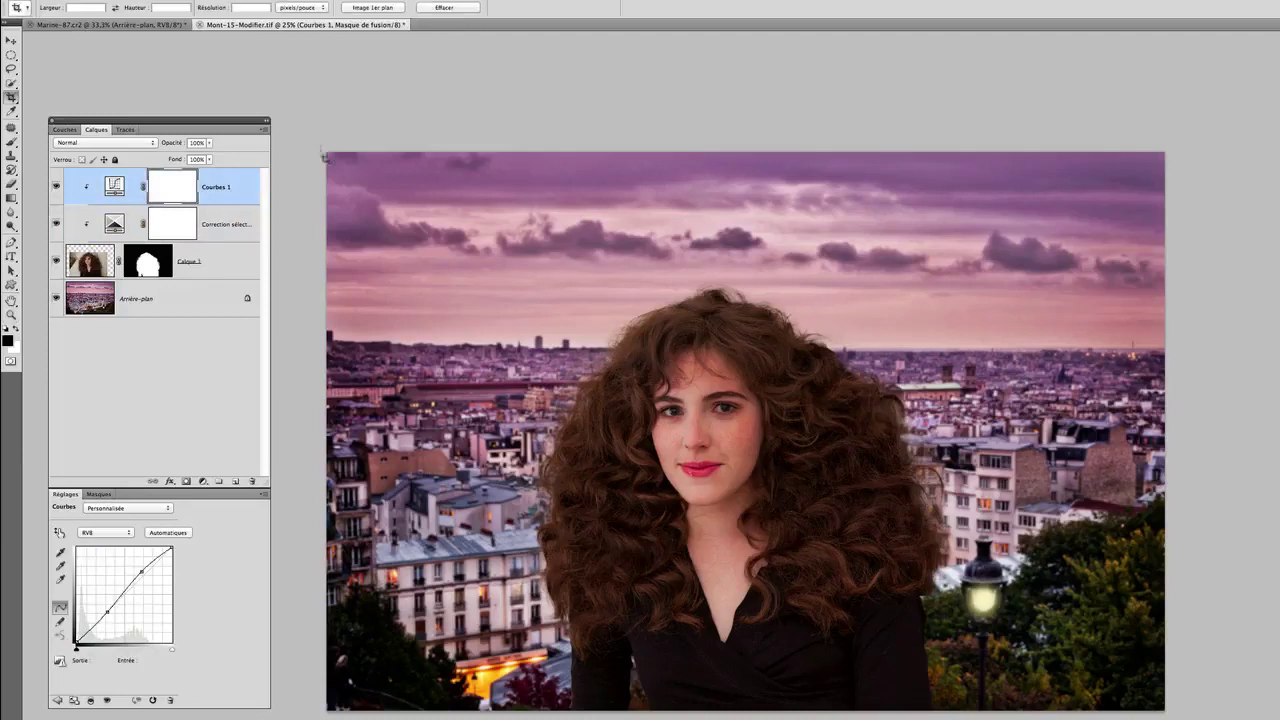
left_click_drag(370, 196, 1165, 710)
left_click_drag(768, 191, 768, 237)
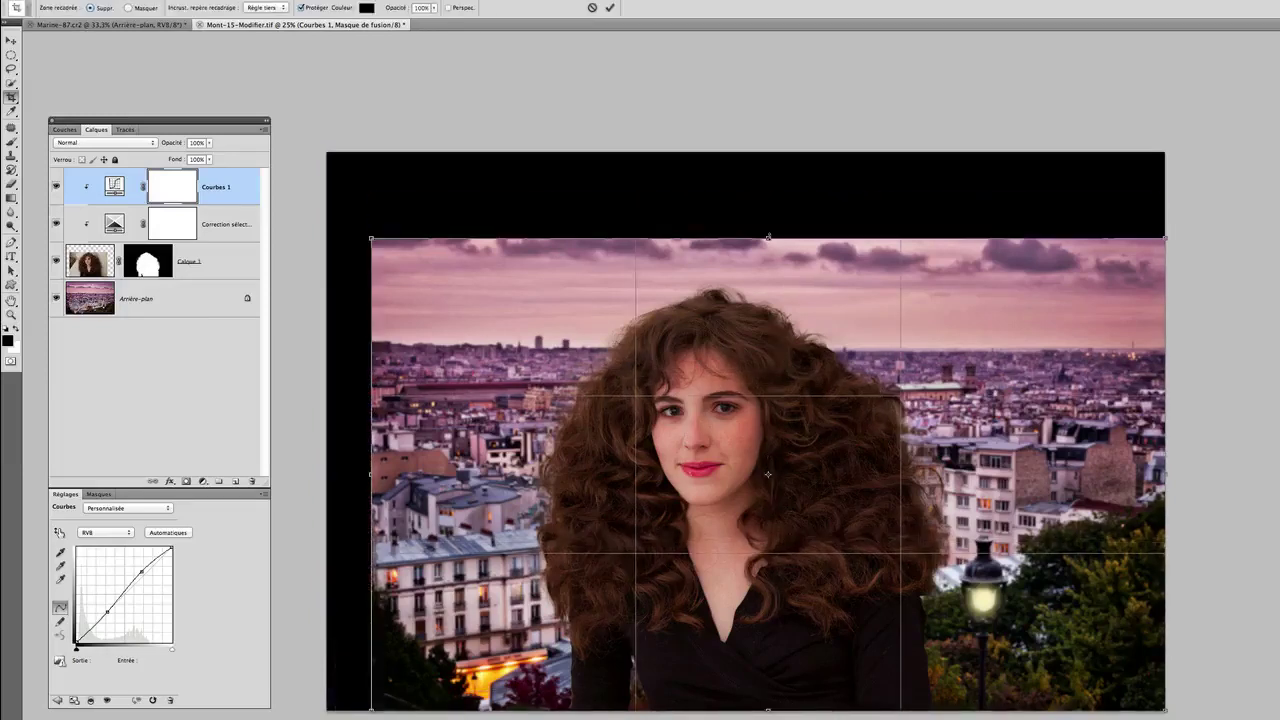
left_click_drag(371, 474, 373, 474)
left_click_drag(1168, 474, 1092, 474)
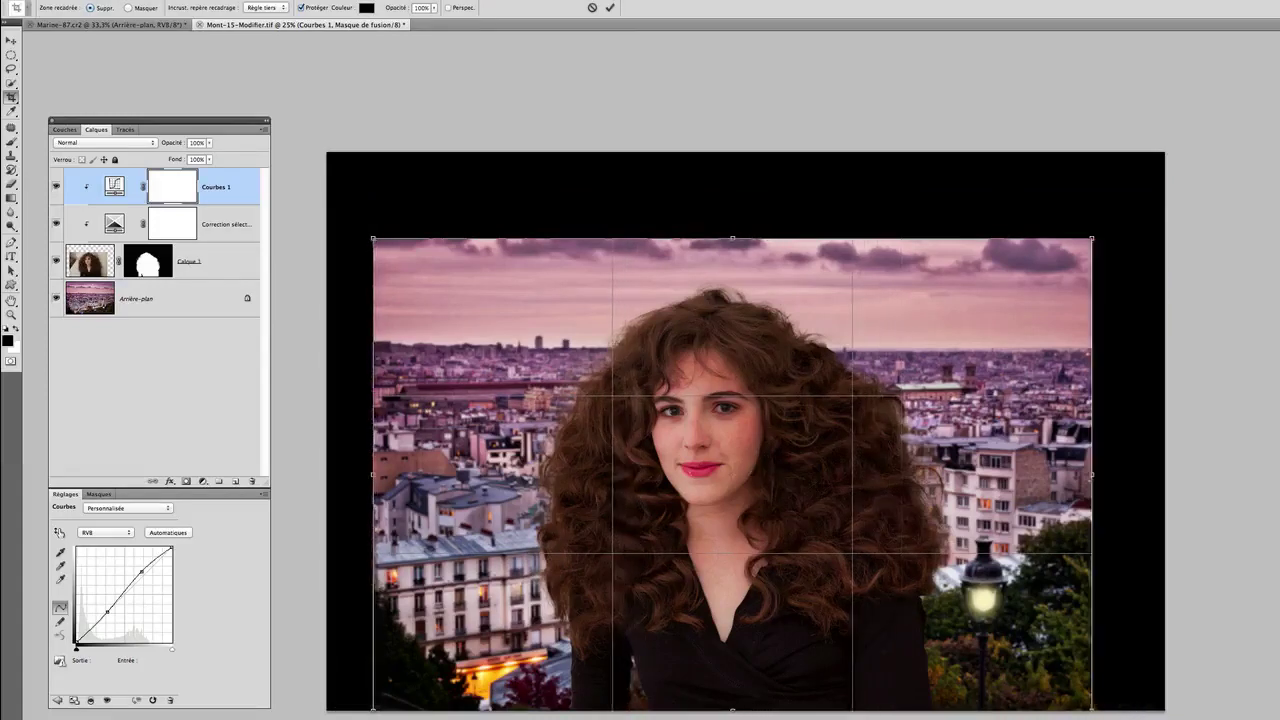
key("Return")
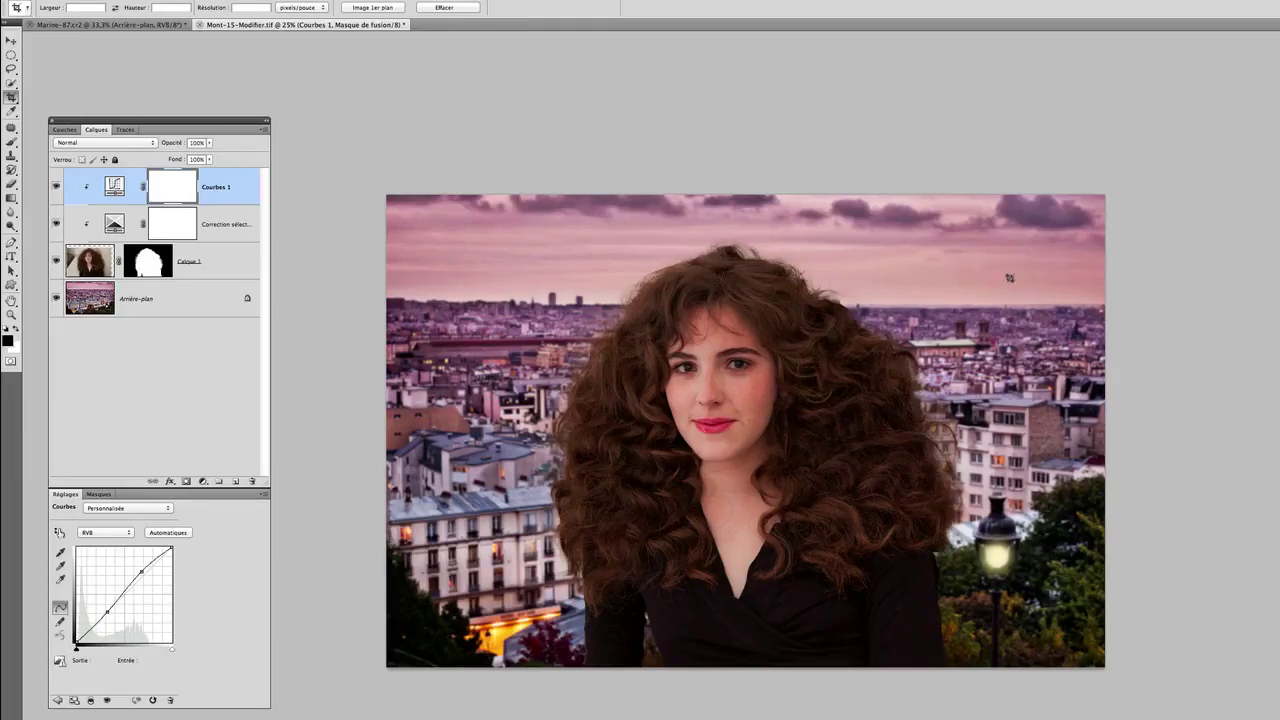
key("super+z")
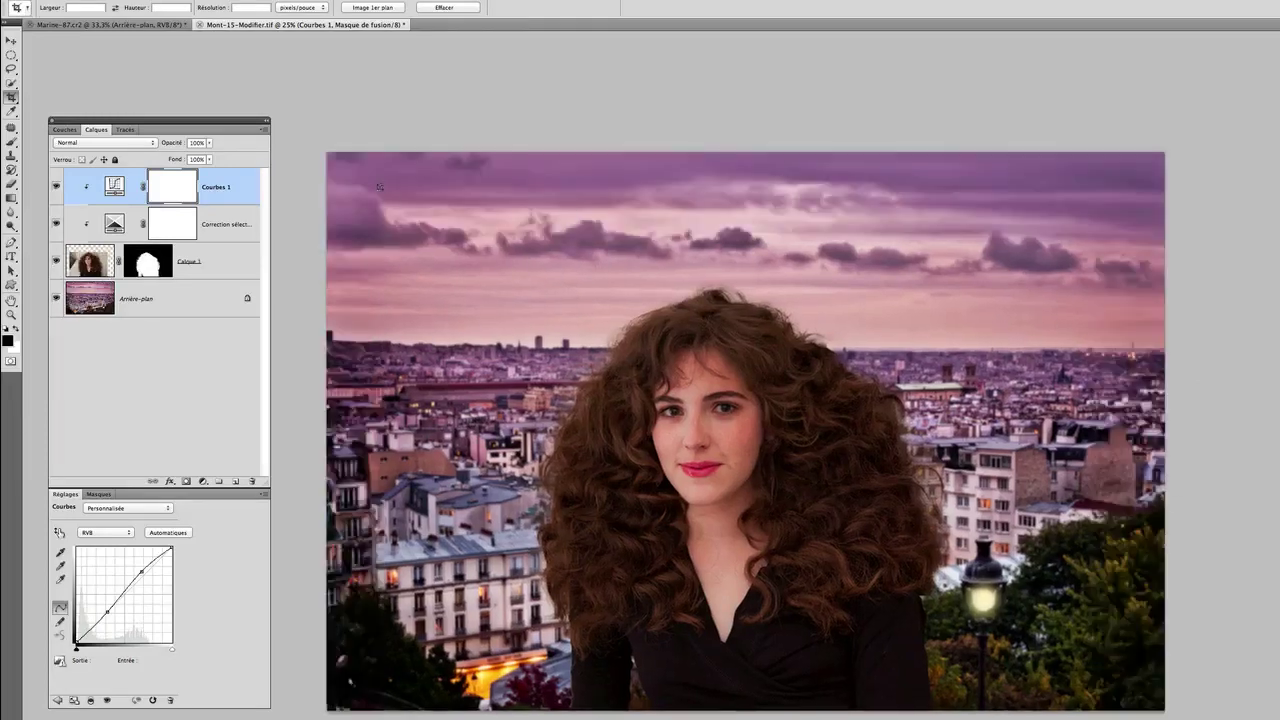
Crop a narrow margin off the image edges and move the woman on Calque 1 toward the right of the scene.
left_click_drag(380, 182, 1150, 684)
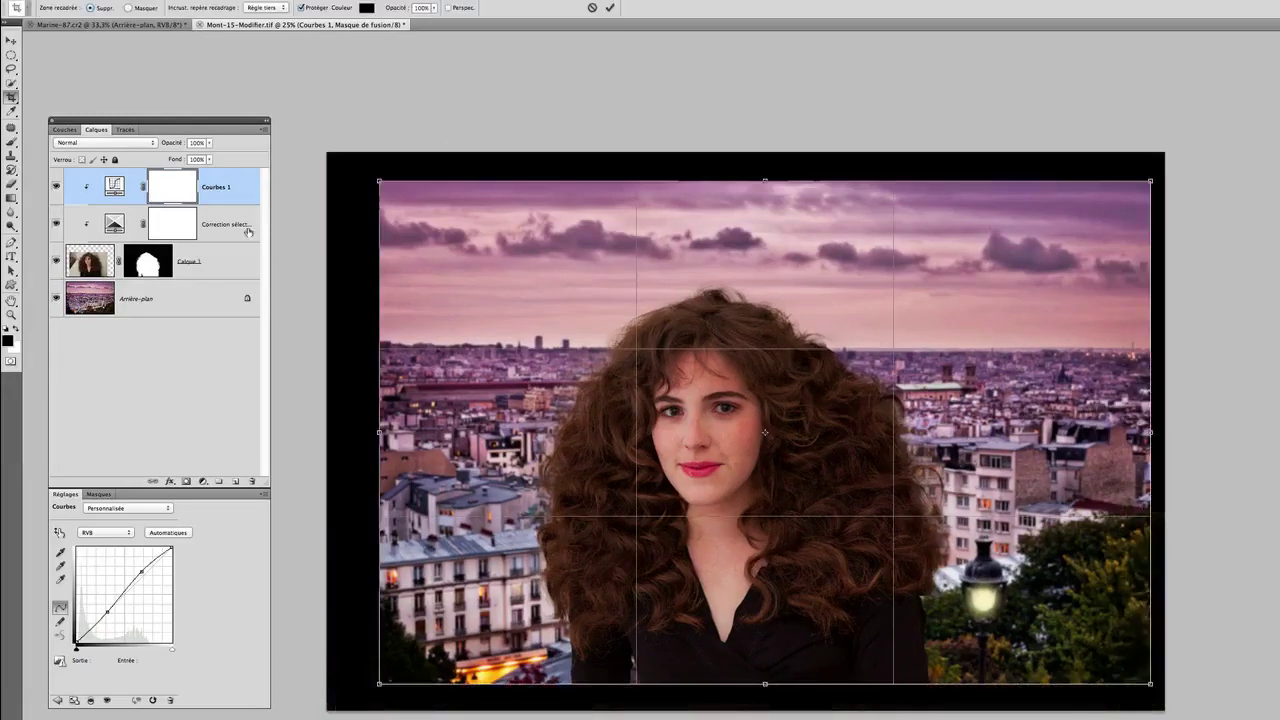
key("Return")
left_click(200, 261)
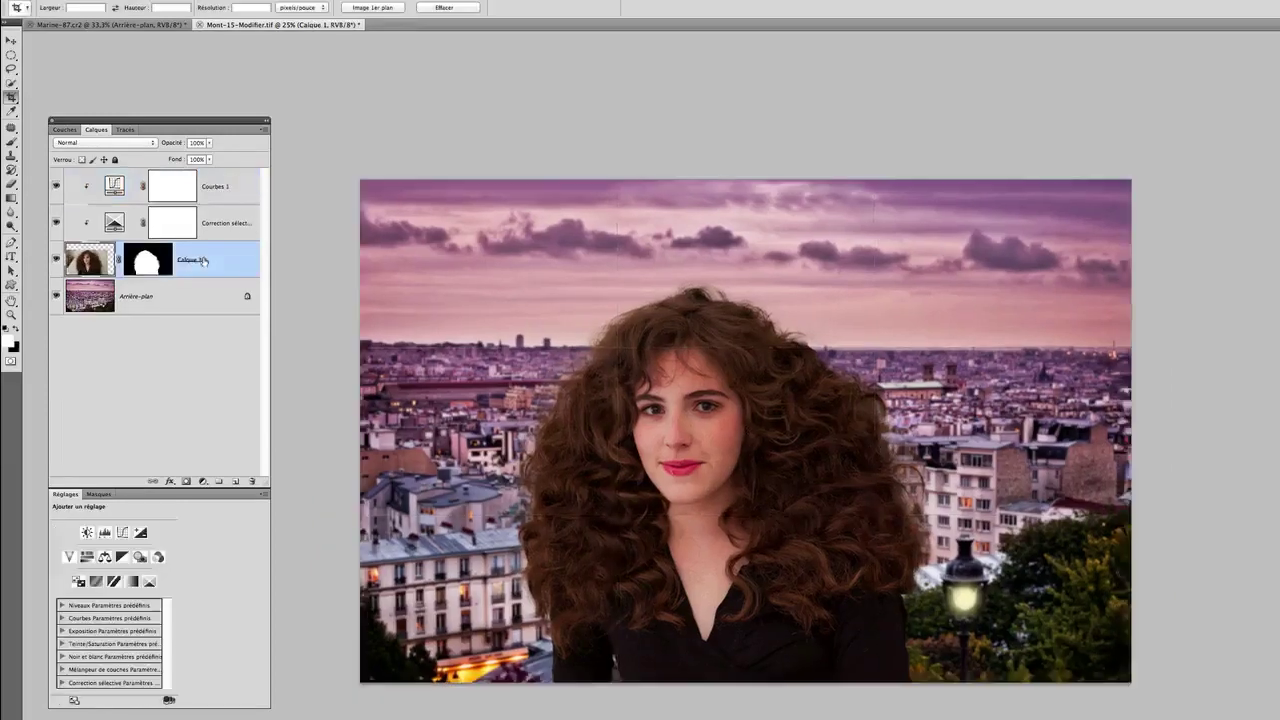
key("v")
left_click_drag(690, 462, 777, 463)
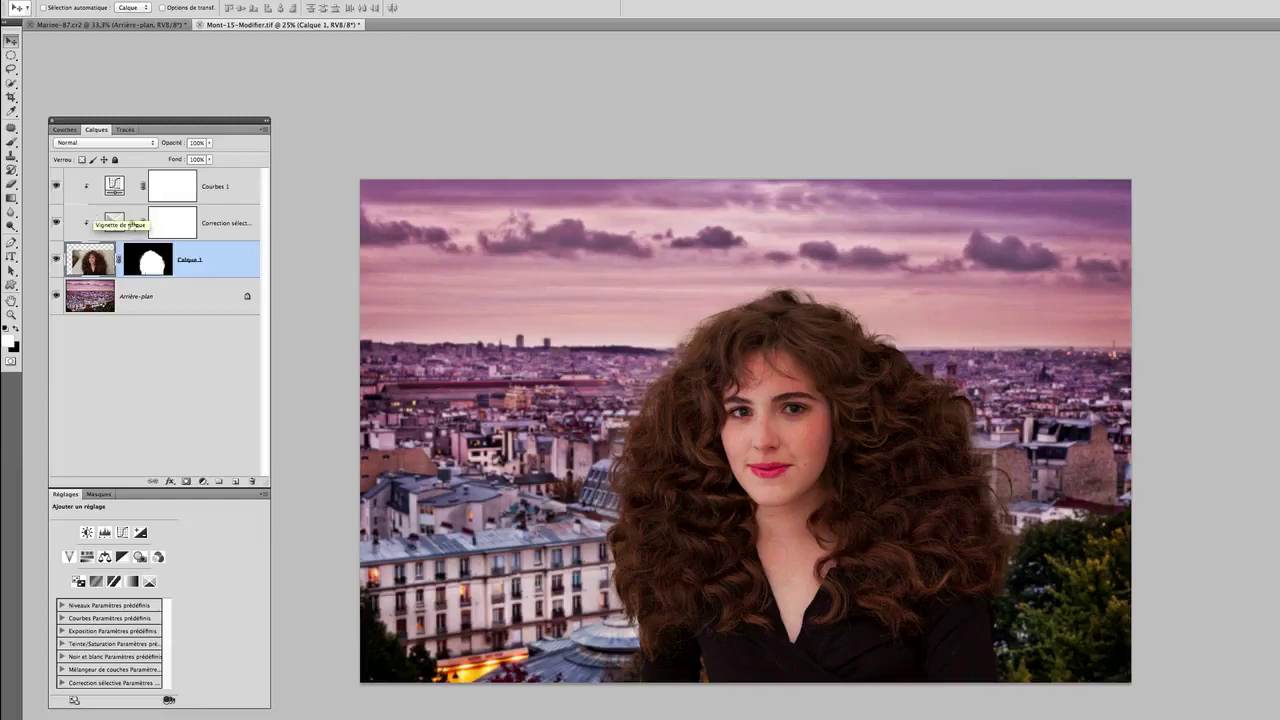
Crop a thin strip of sky off the top of the image, keeping its full width.
left_click(229, 194)
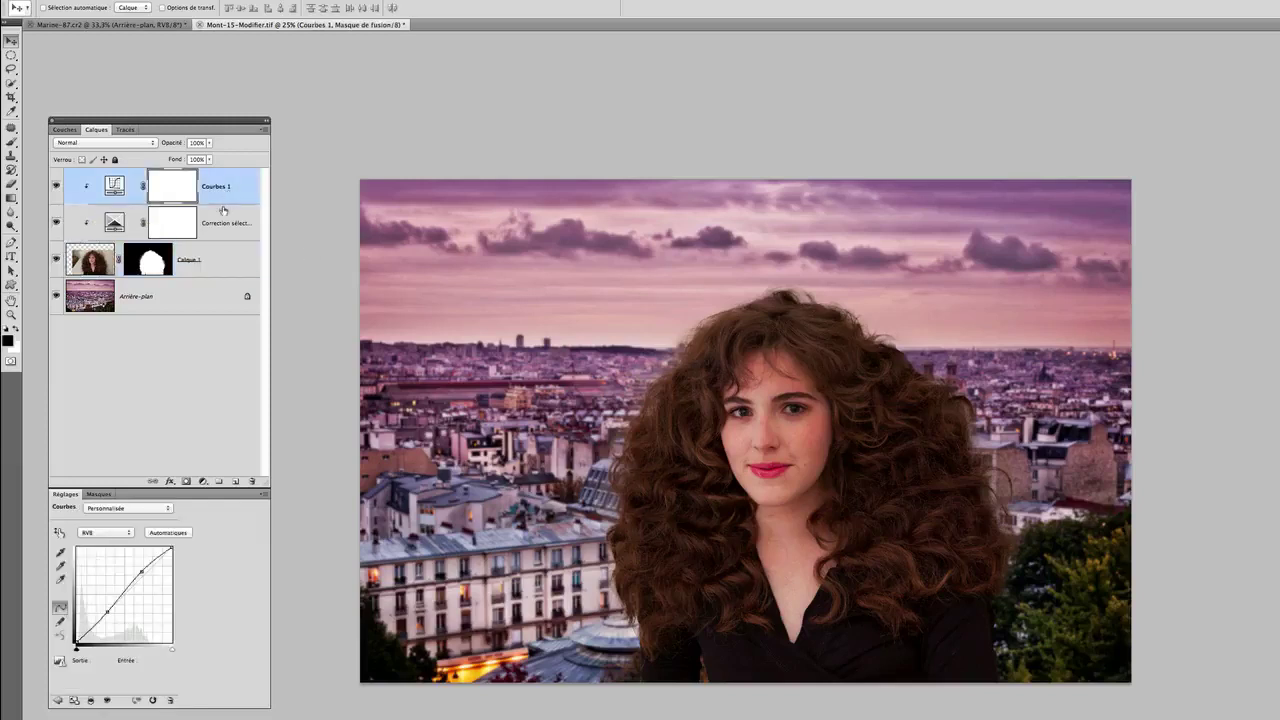
key("c")
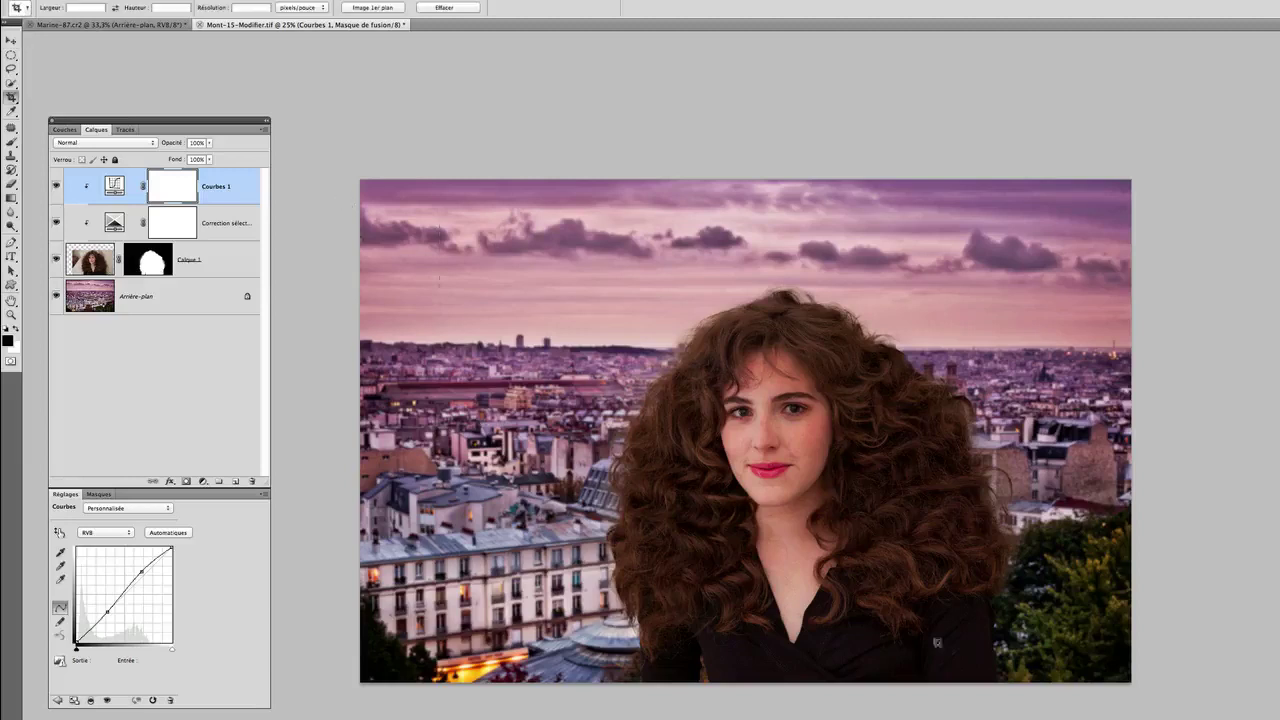
left_click_drag(895, 181, 895, 204)
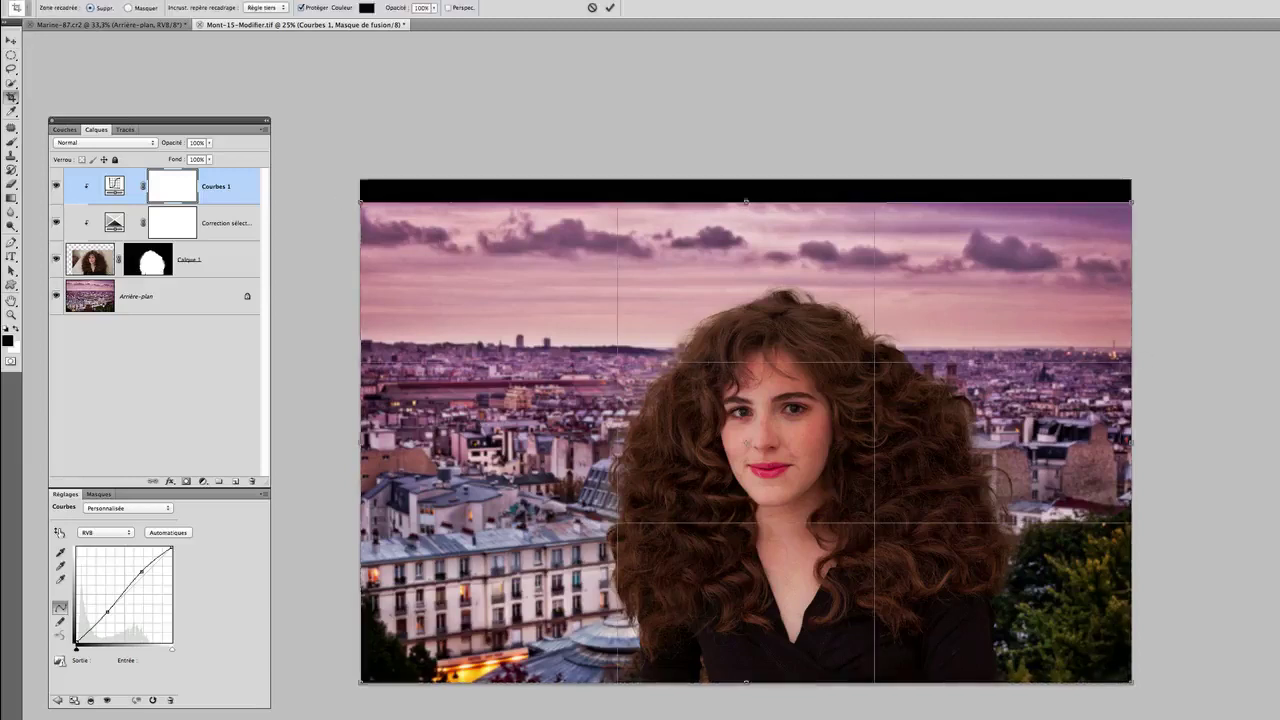
key("Return")
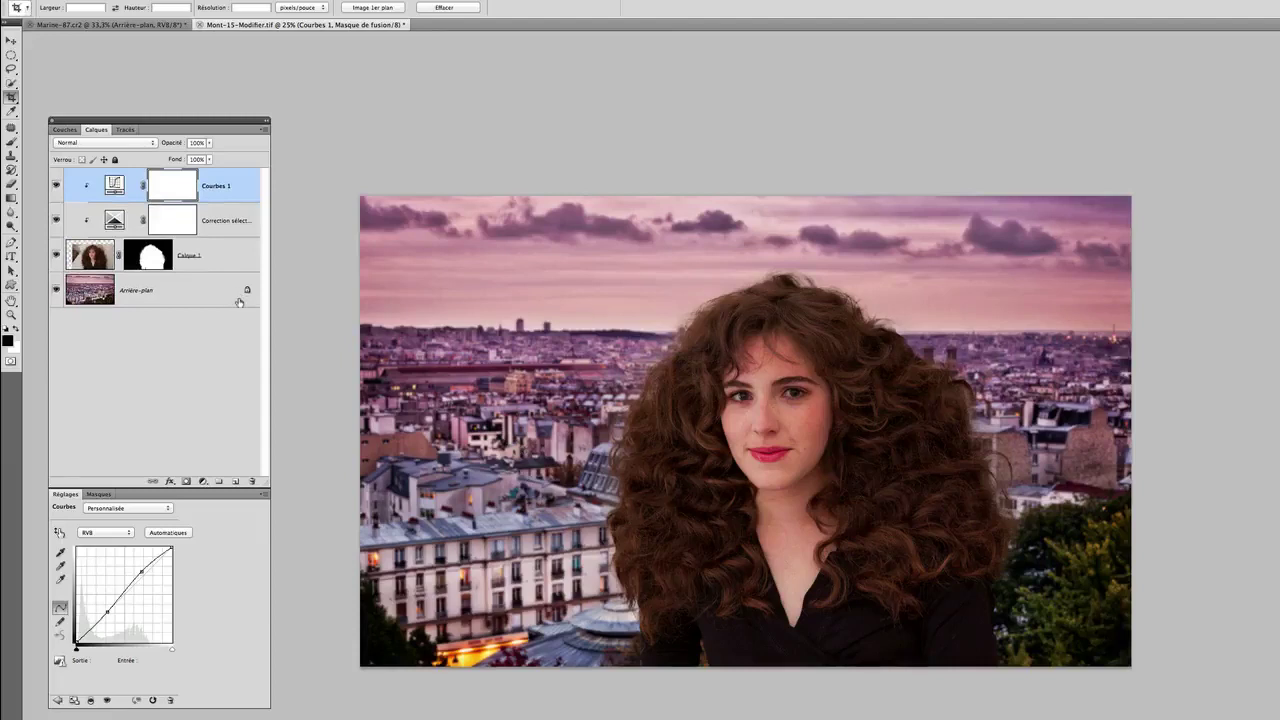
Stamp all visible layers into a new top layer and set its blend mode to Produit.
key("ctrl+alt+shift+e")
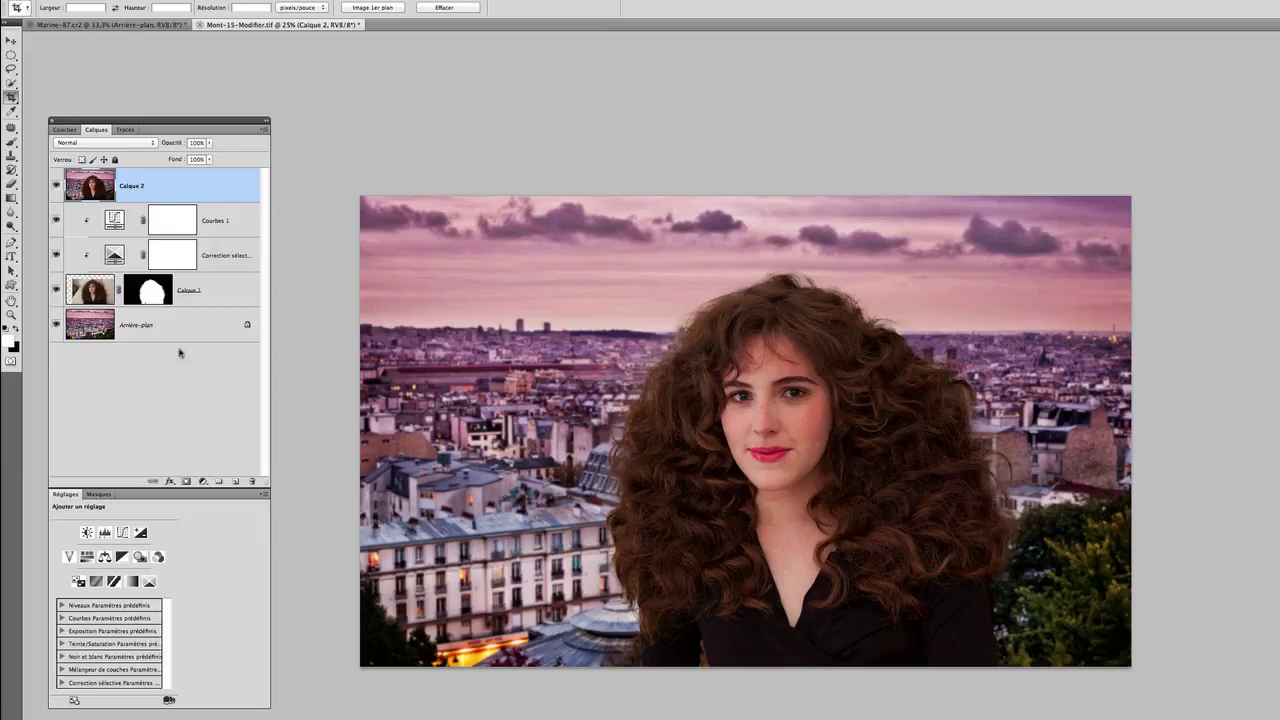
left_click(141, 143)
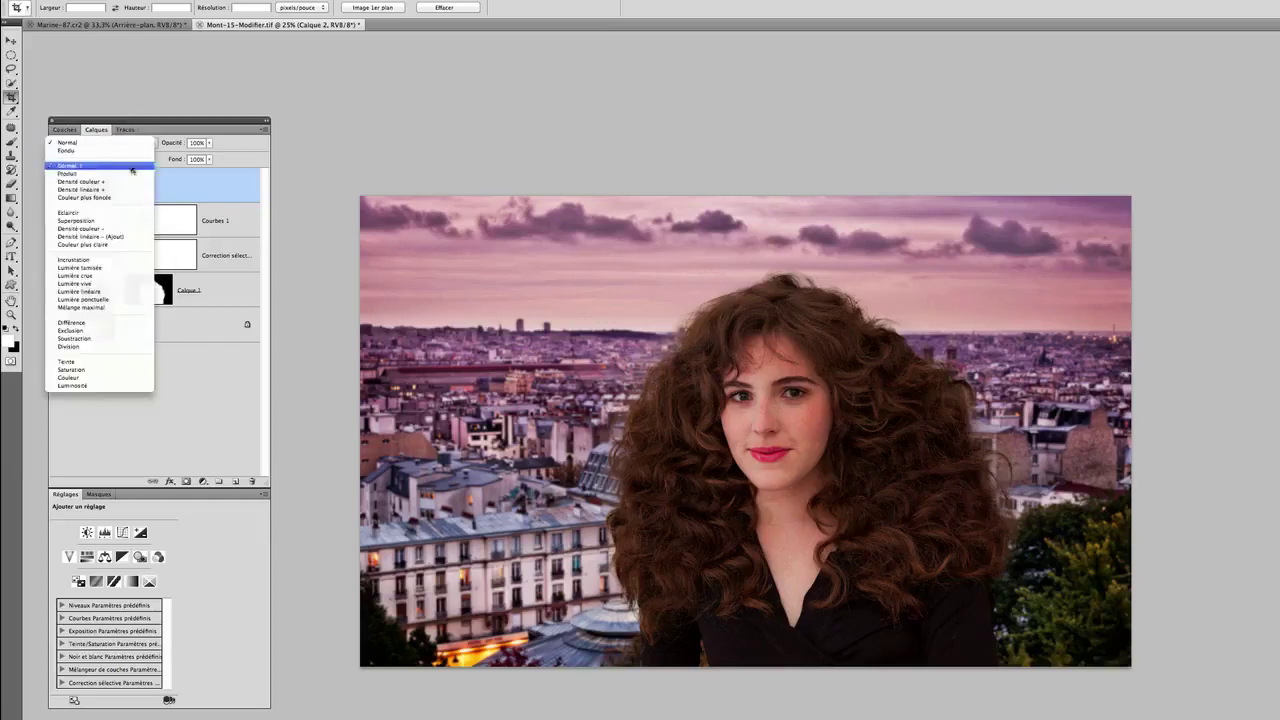
left_click(131, 174)
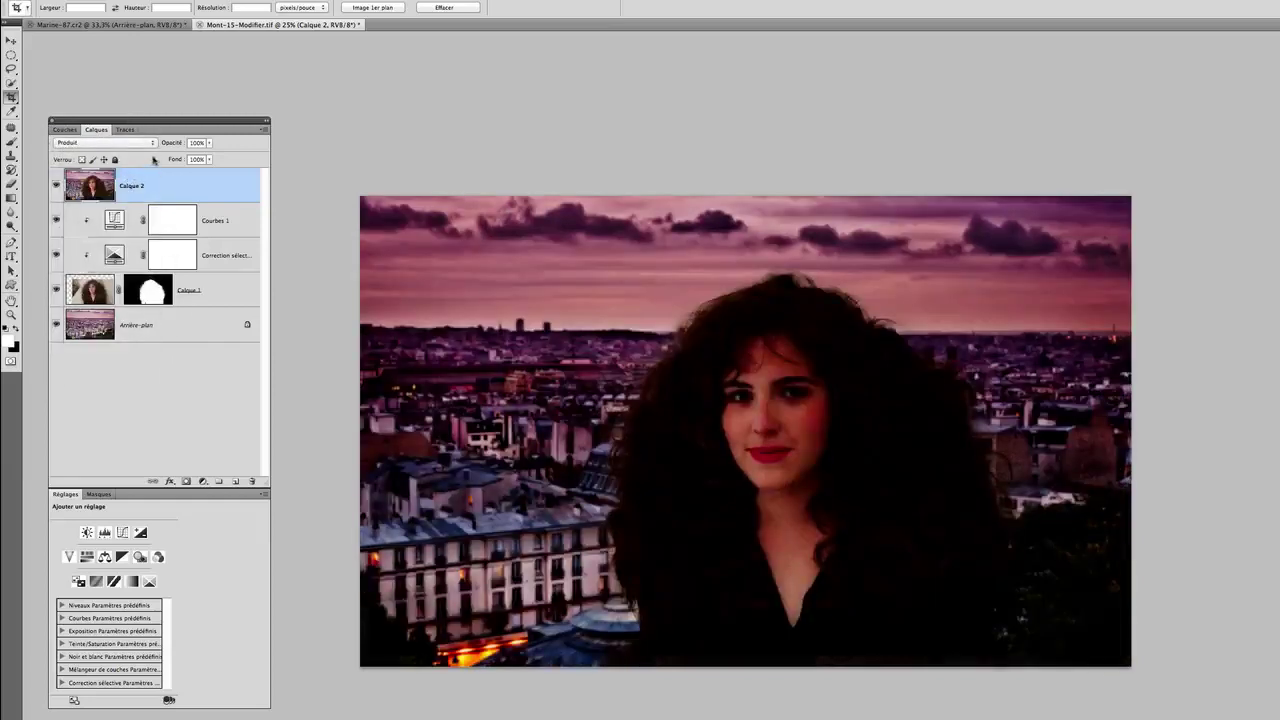
Draw a large elliptical selection around the woman's hair and upper body.
left_click(11, 56)
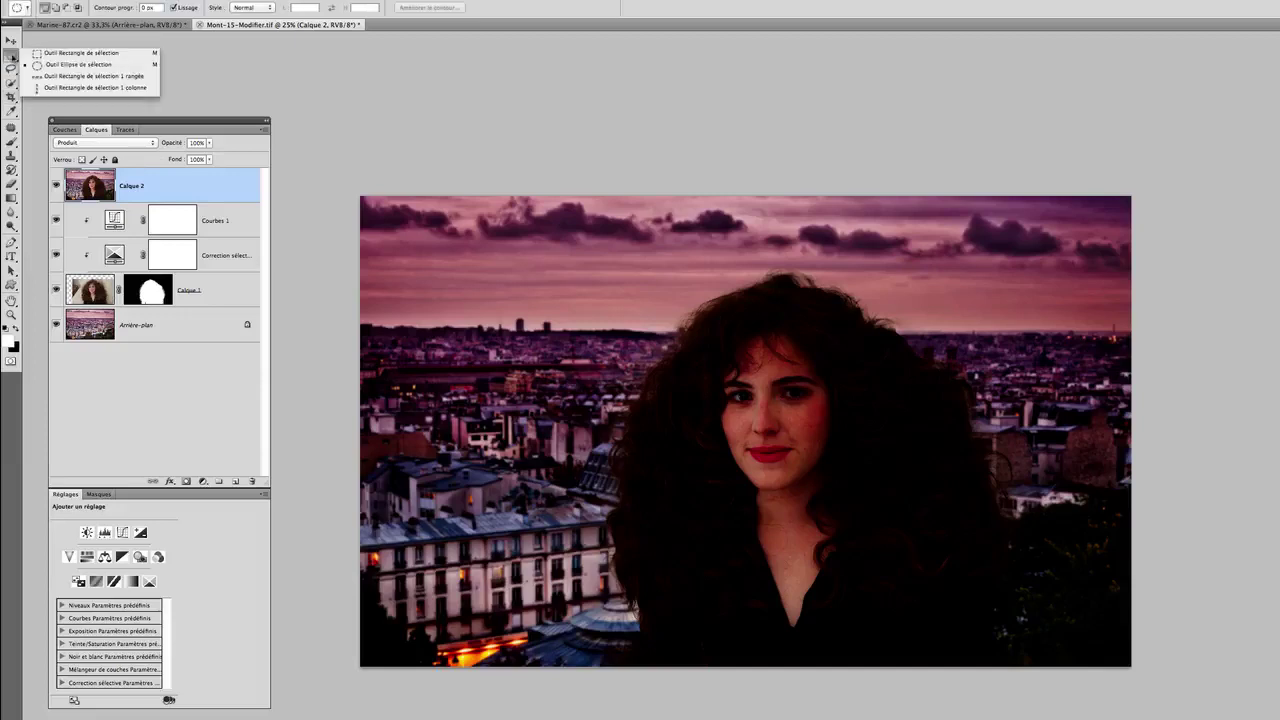
left_click(64, 67)
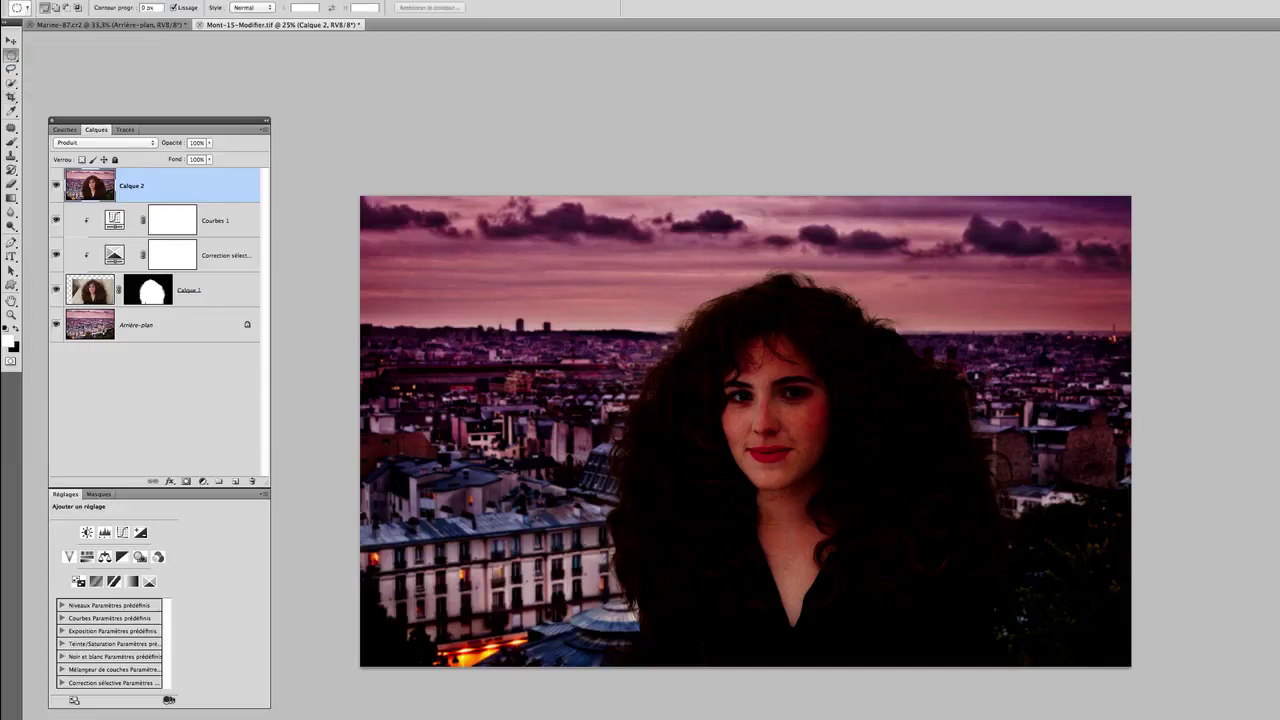
left_click_drag(555, 264, 1058, 662)
Transform the selection to about 109% width and 92% height, raising its top and bottom edges and extending its left side.
left_click(265, 0)
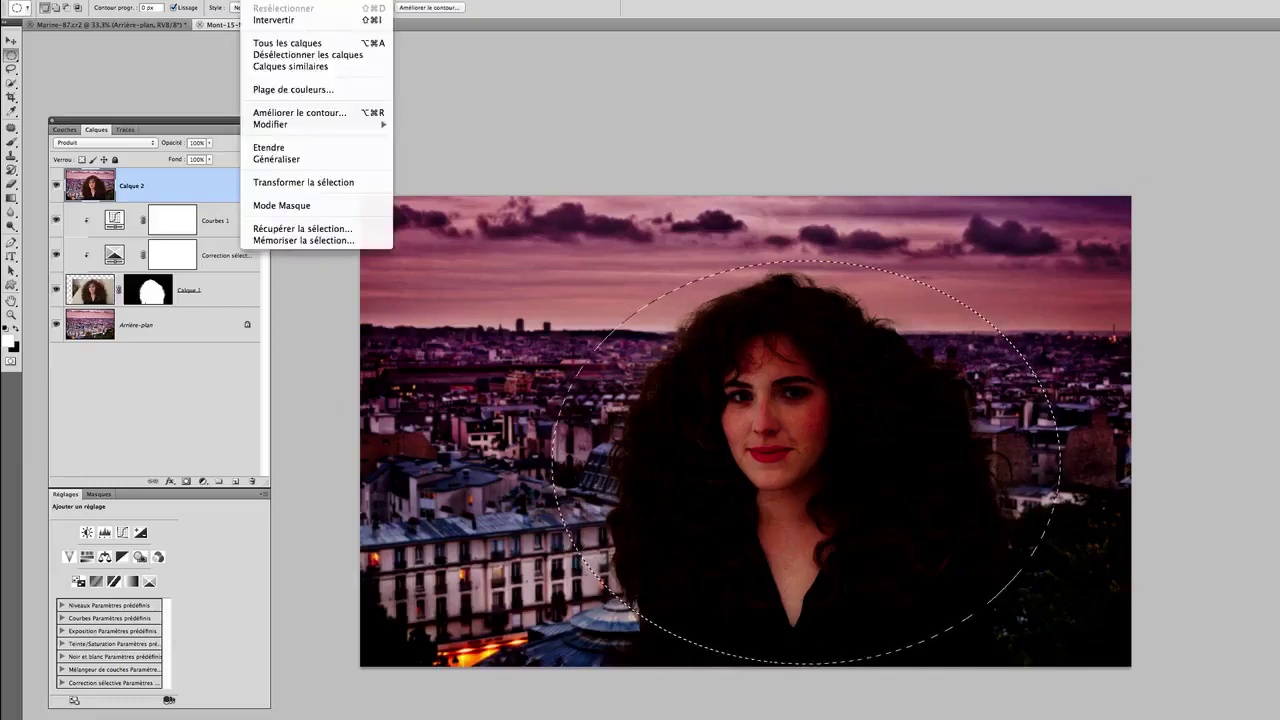
left_click(316, 181)
left_click_drag(806, 258, 806, 240)
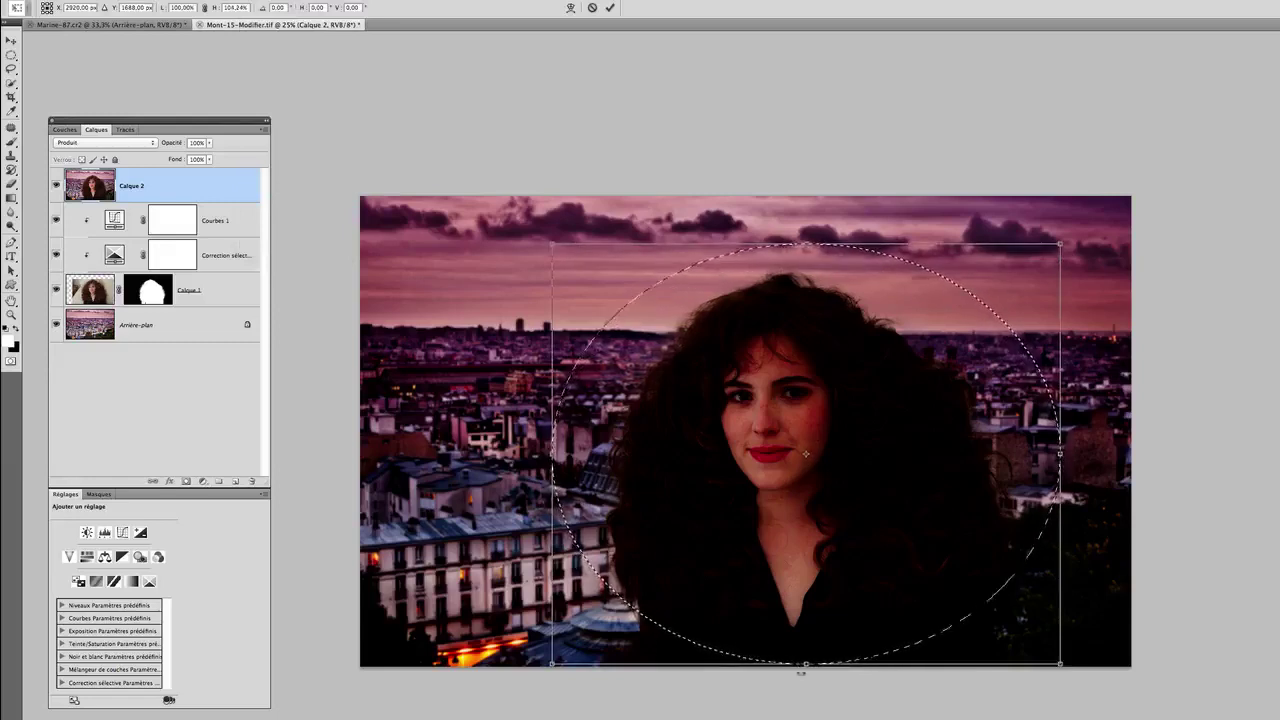
left_click_drag(805, 663, 805, 615)
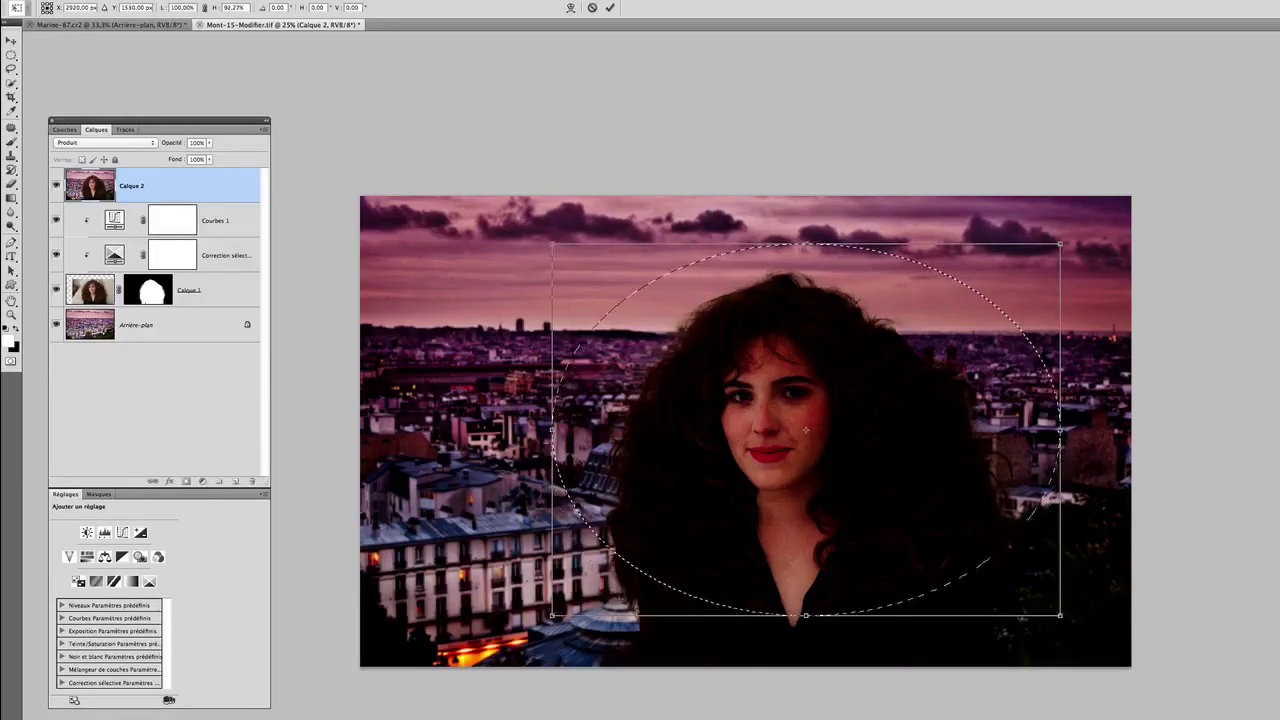
left_click_drag(552, 430, 505, 430)
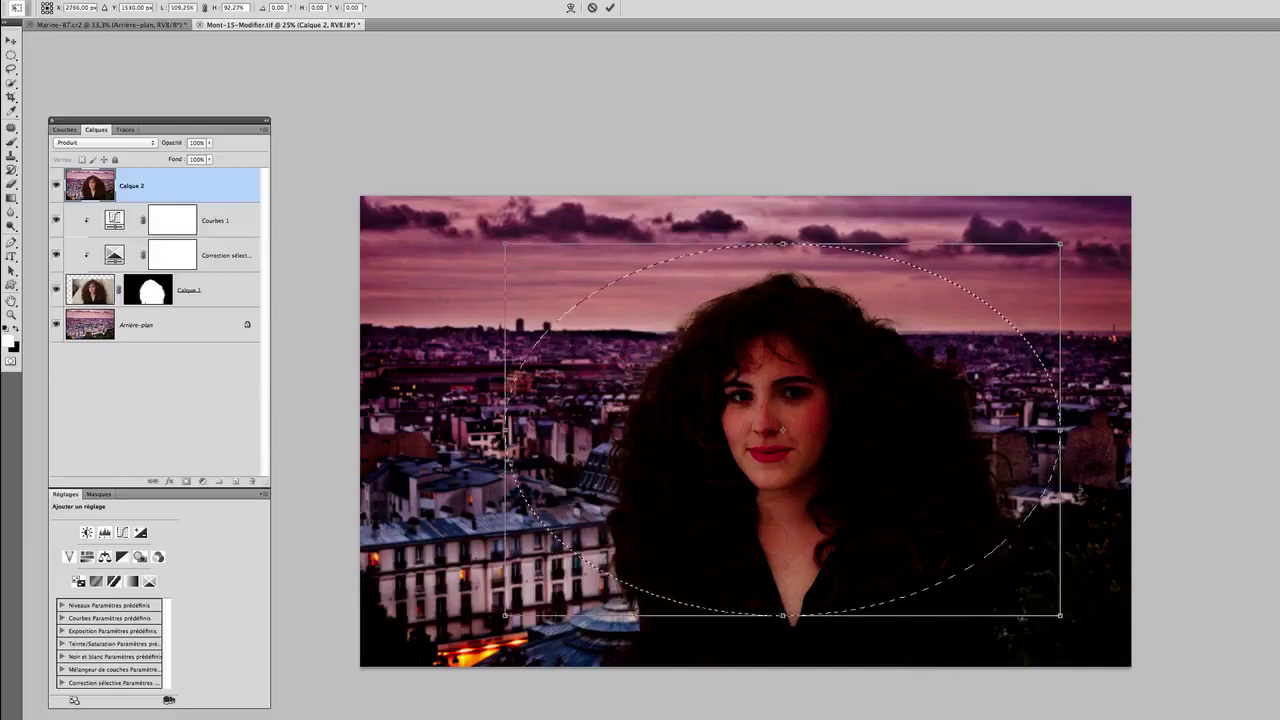
key("Return")
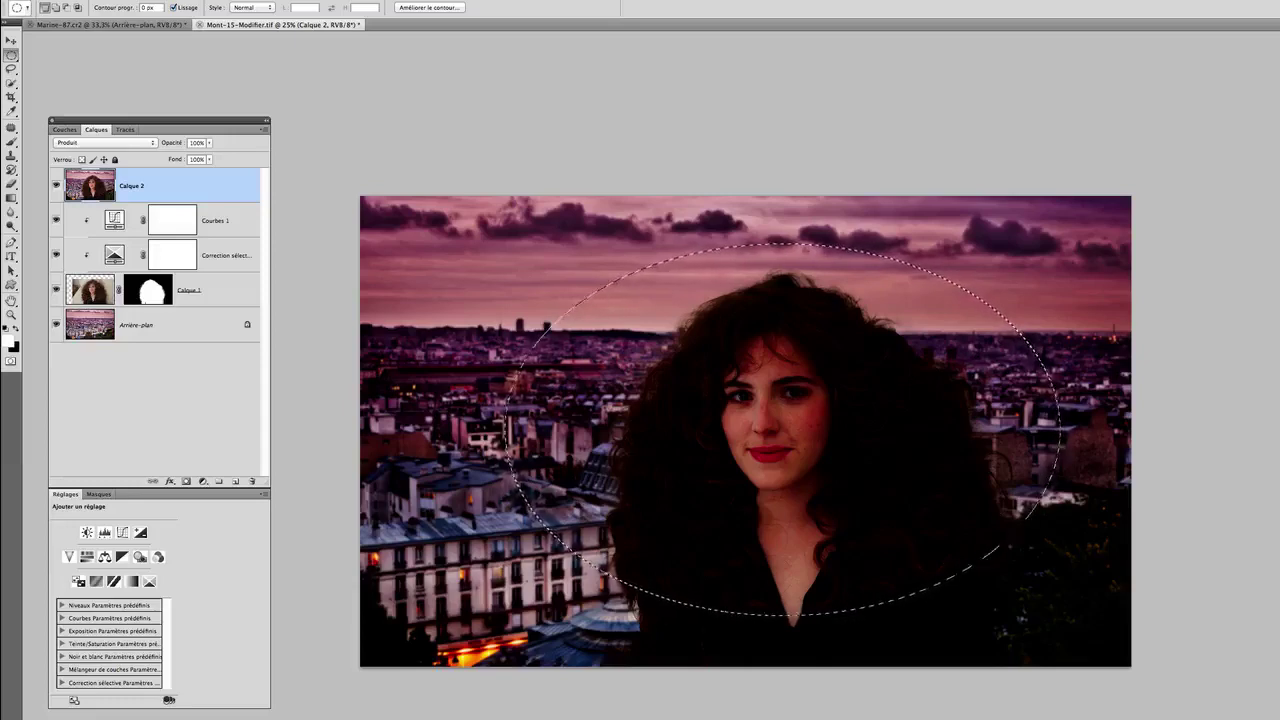
Feather the elliptical selection with a 250-pixel radius, and apply the feather a second time.
left_click(262, 0)
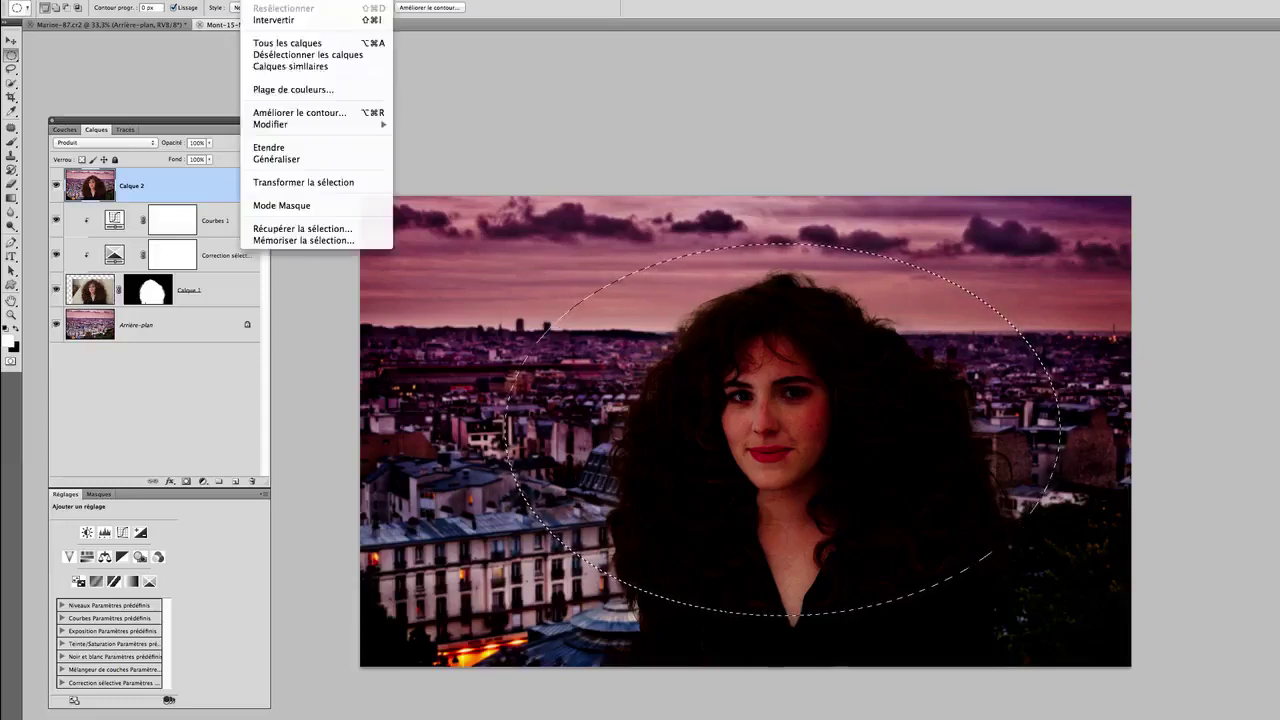
mouse_move(318, 124)
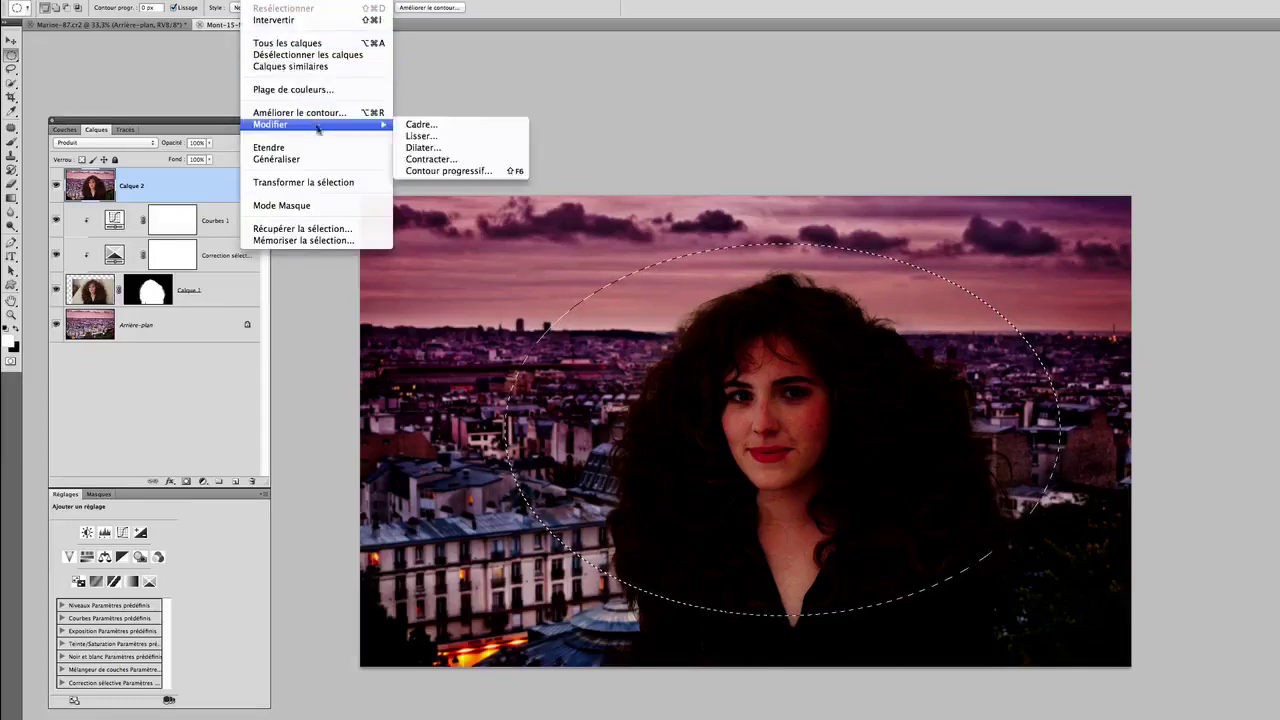
left_click(469, 170)
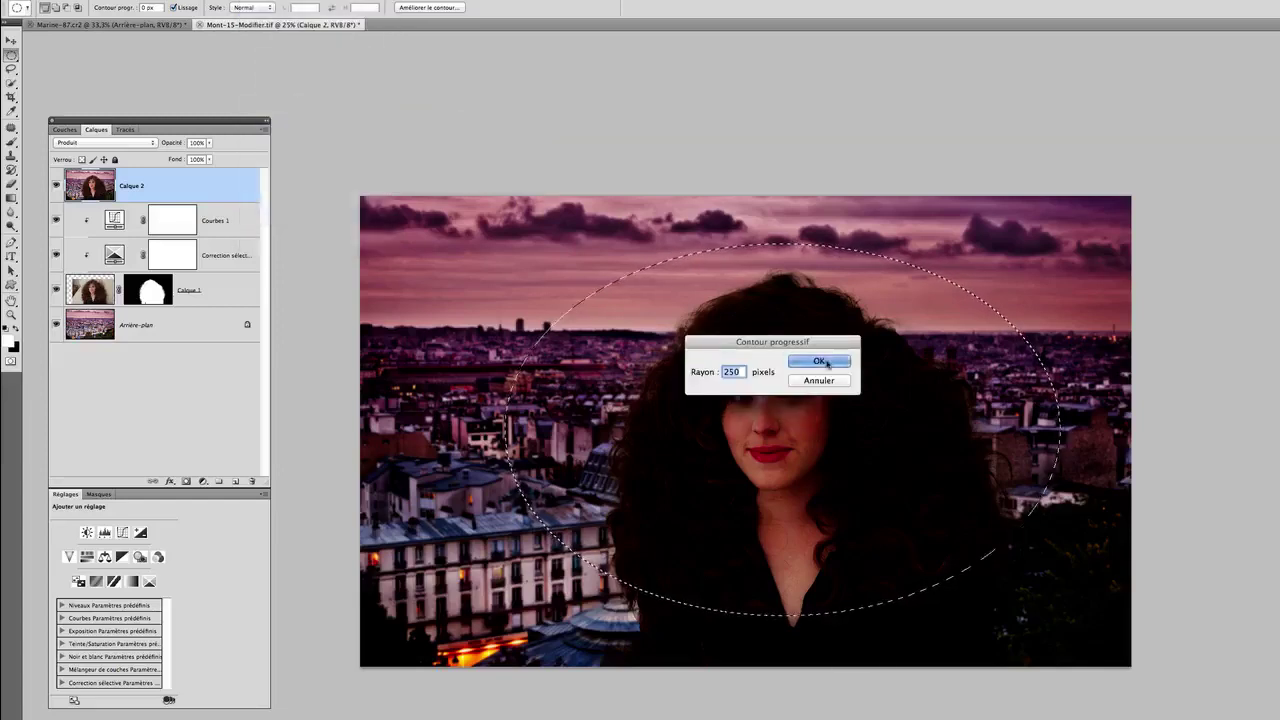
left_click(262, 0)
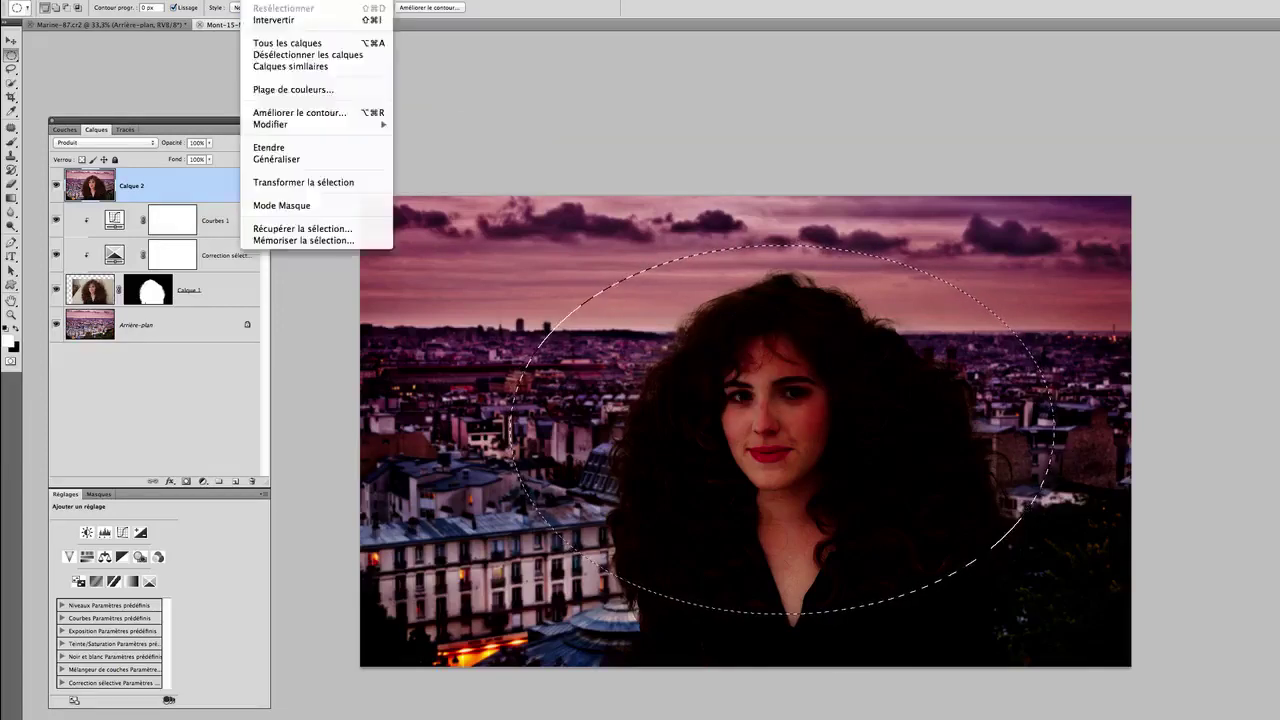
mouse_move(322, 126)
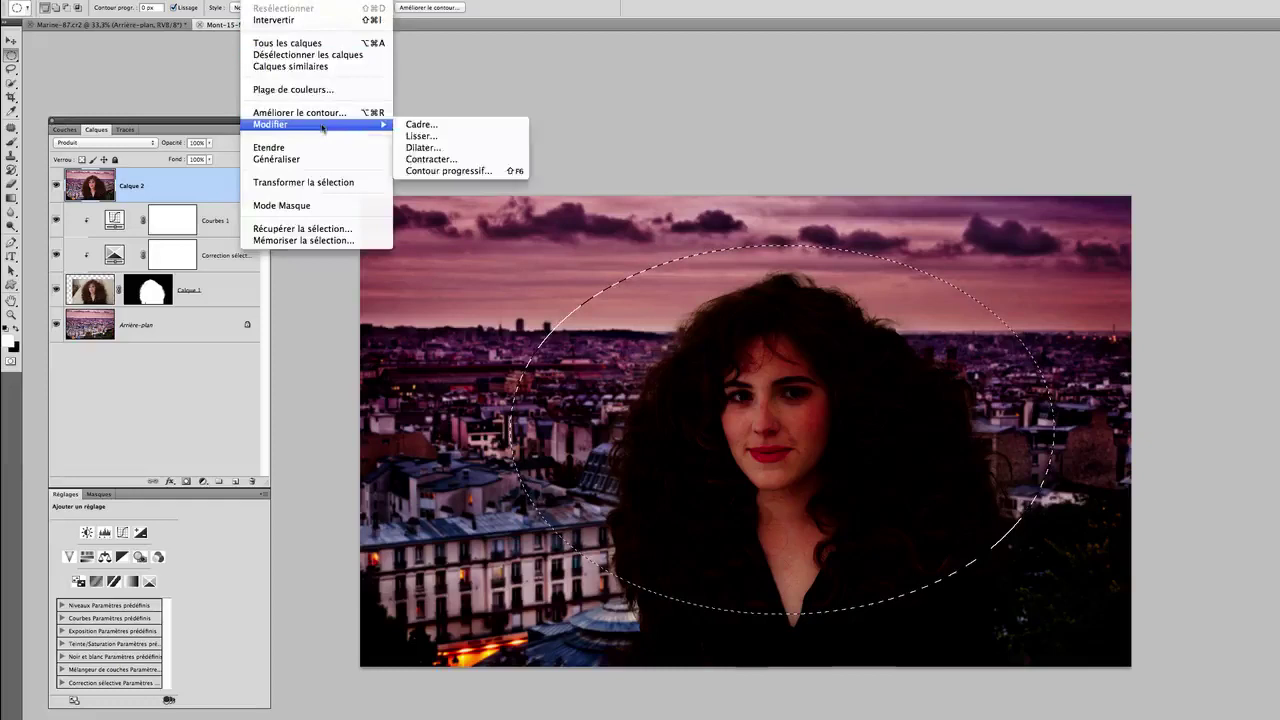
left_click(458, 171)
left_click(828, 362)
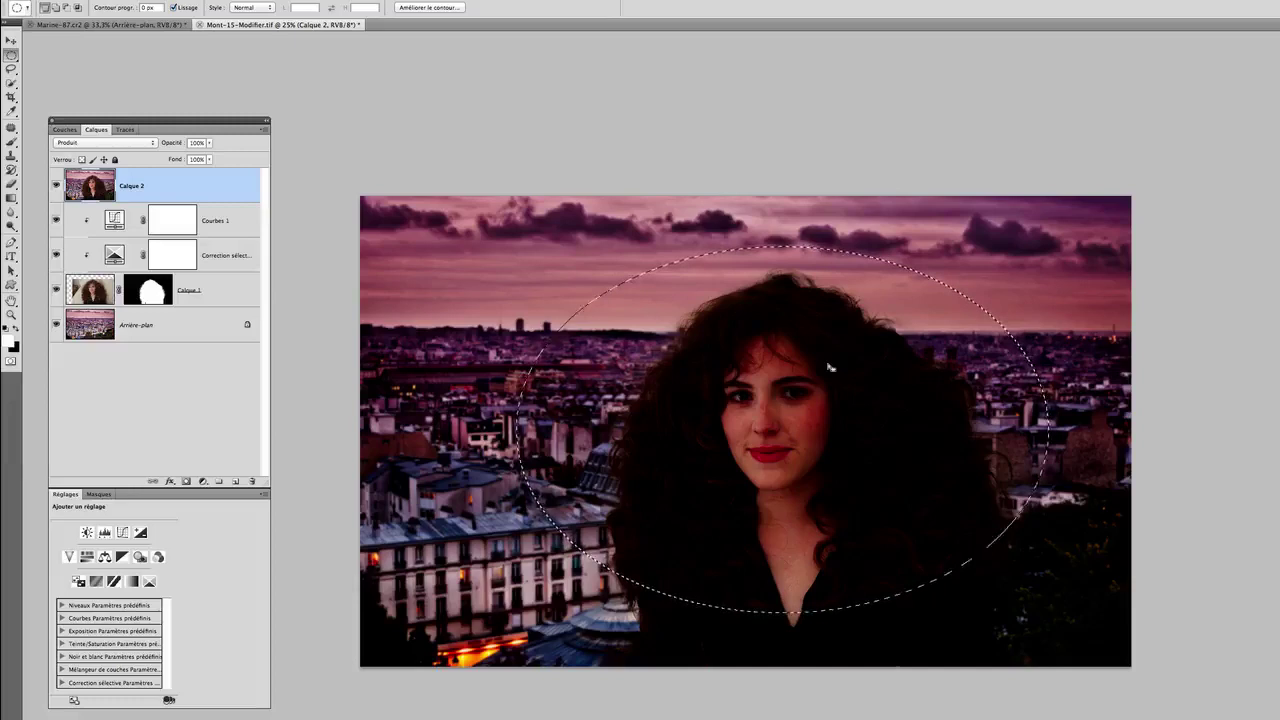
Delete the feathered centre of Calque 2 to leave a dark vignette, deselect, and compare with the layer hidden.
key("Delete")
key("super+d")
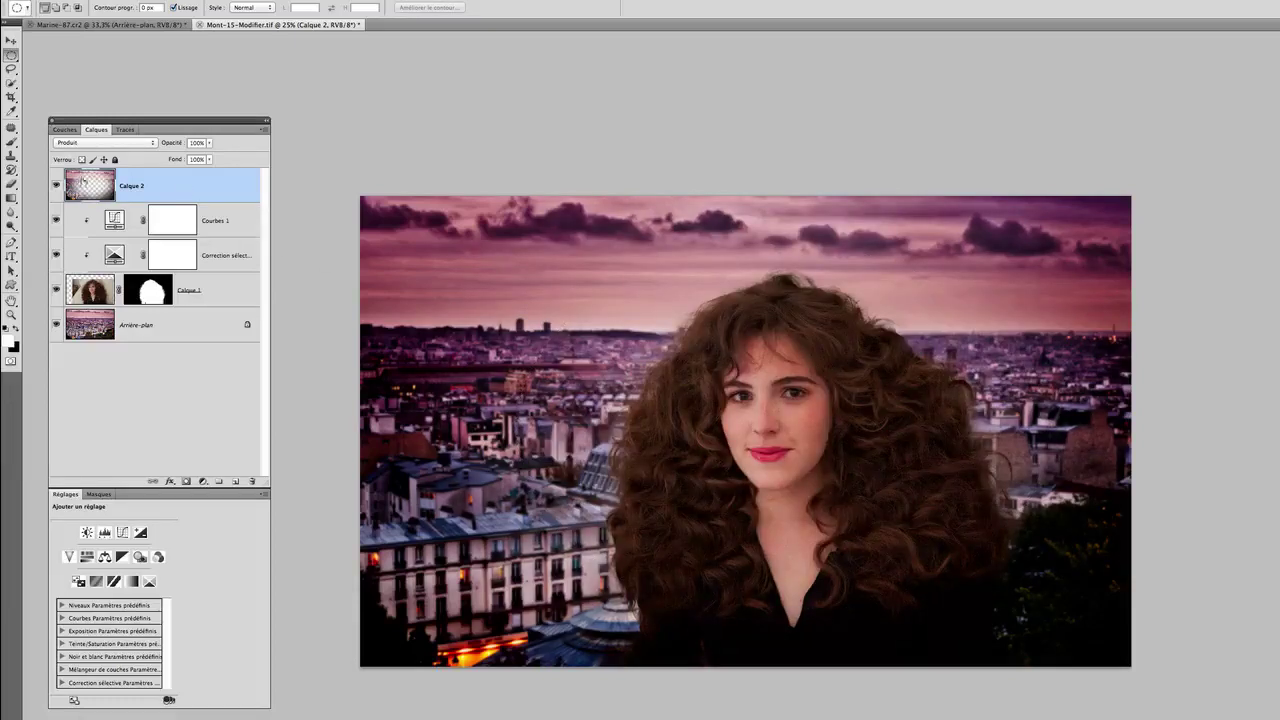
left_click(57, 185)
left_click(57, 185)
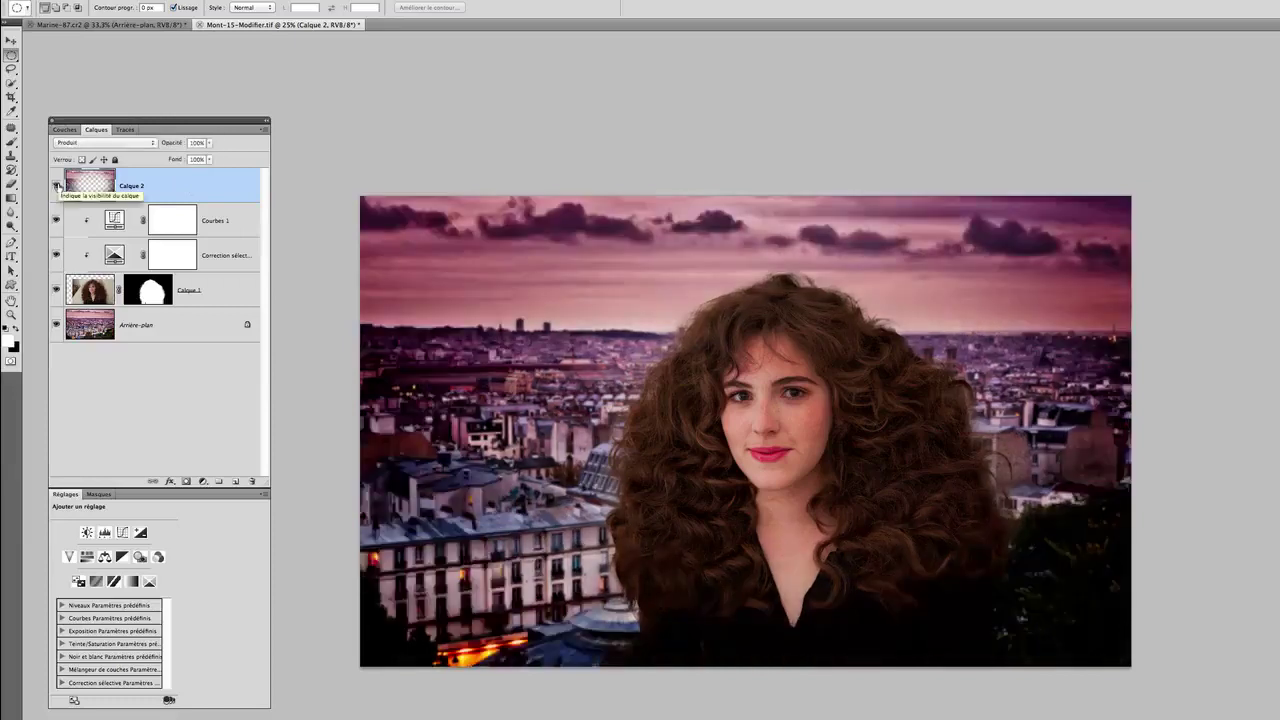
left_click(57, 185)
left_click(57, 185)
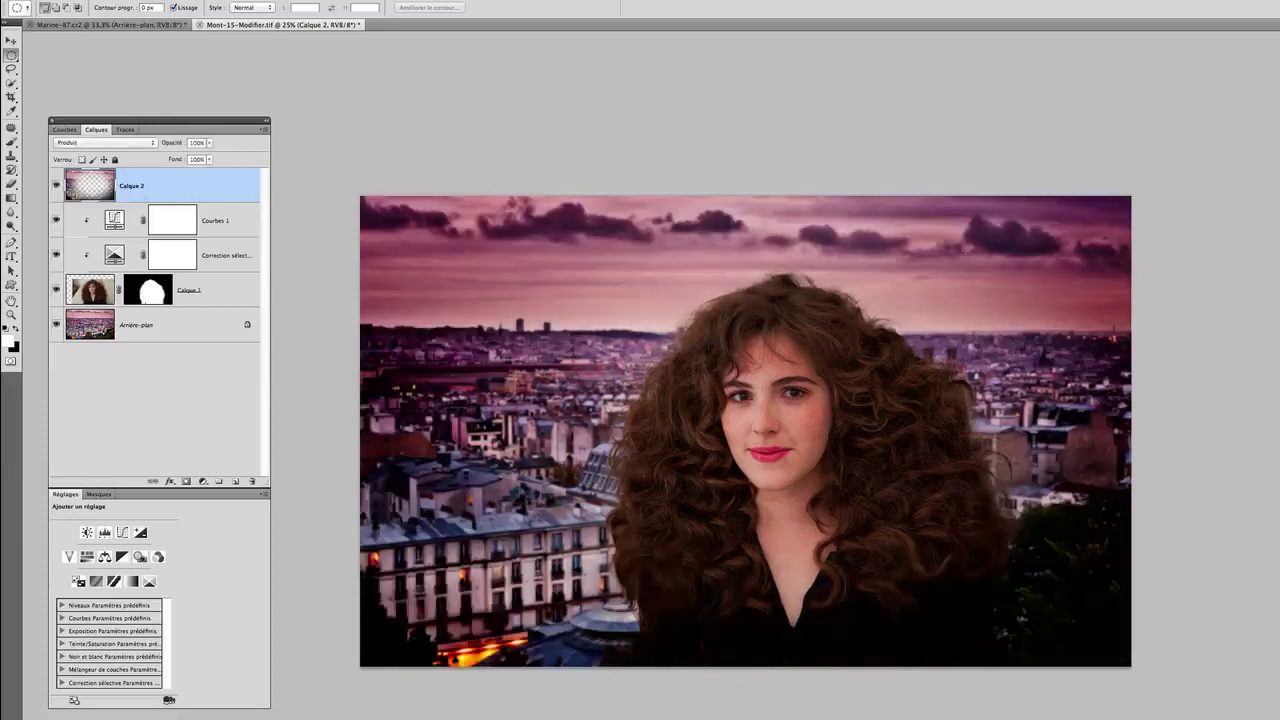
Reduce the vignette layer's opacity to 70% and compare the image with and without it.
left_click_drag(178, 145, 156, 146)
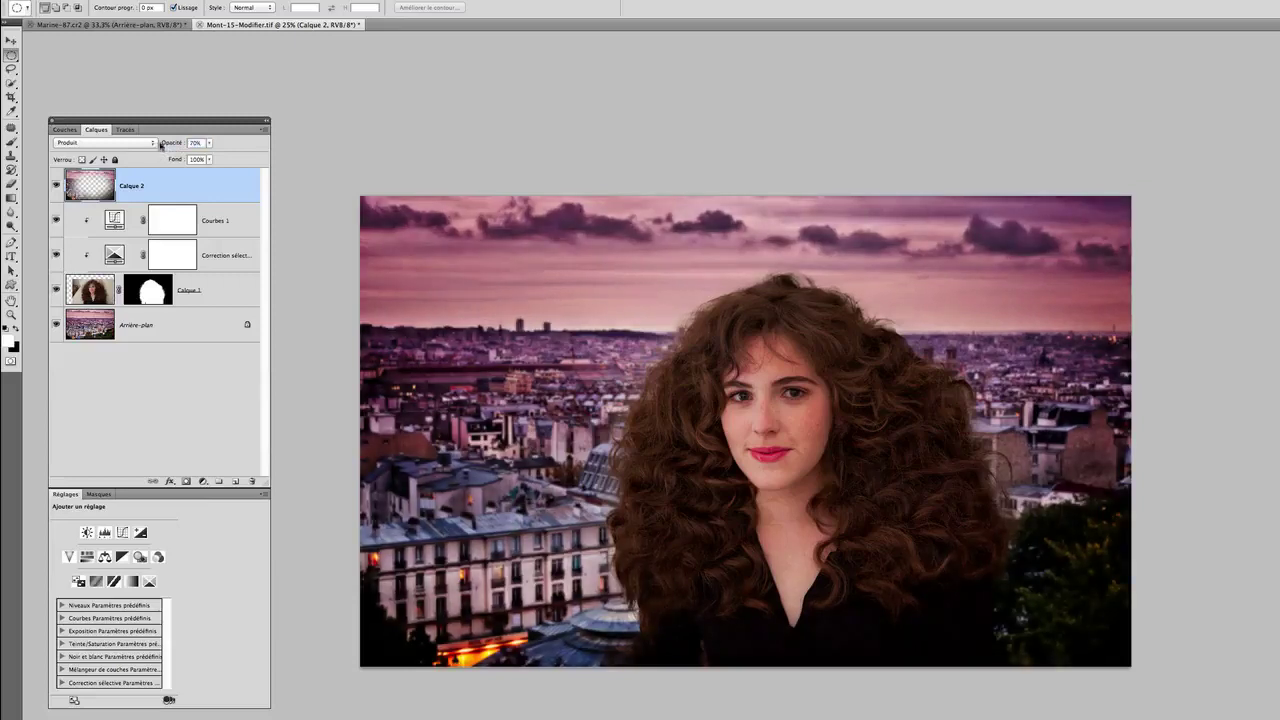
left_click(56, 185)
left_click(56, 185)
Switch to the web browser and view the fr.tuto.com home page.
key("super+Tab")
left_click(848, 408)
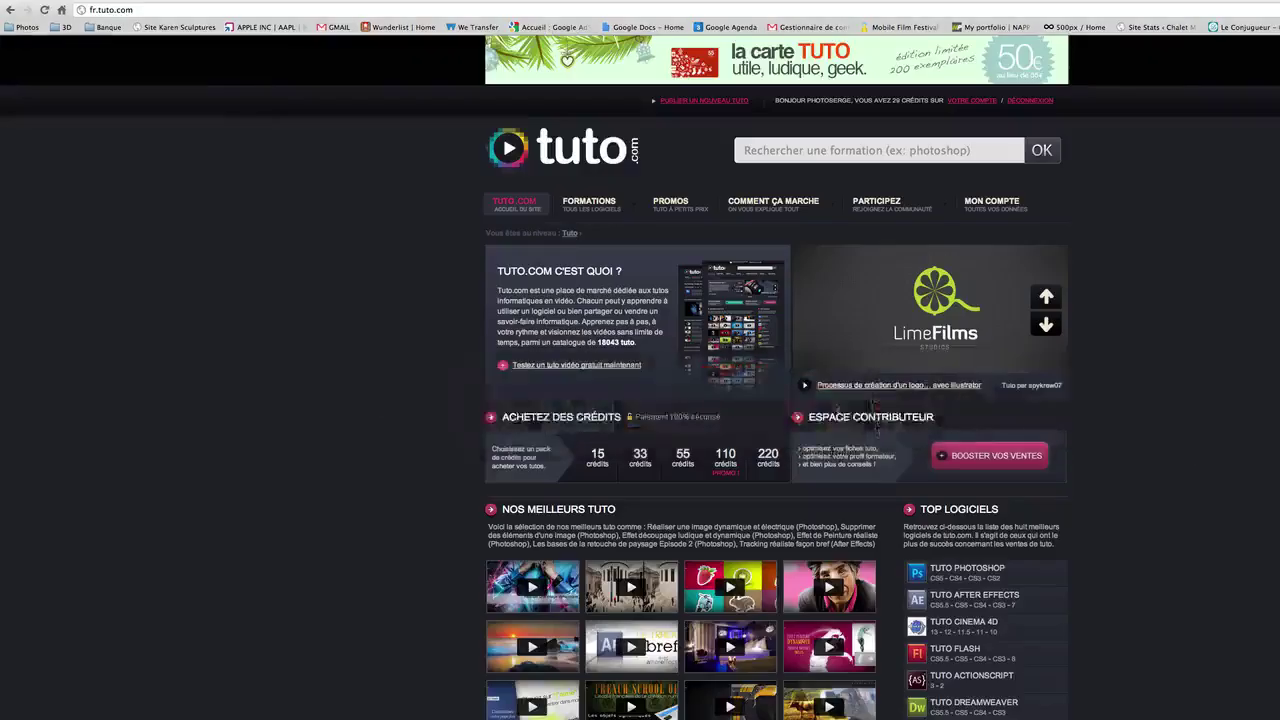
Switch to Lightroom and view the Notre-Dame river, illuminated bridge and lamplit stairway photos one after another.
key("super+Tab")
left_click(652, 414)
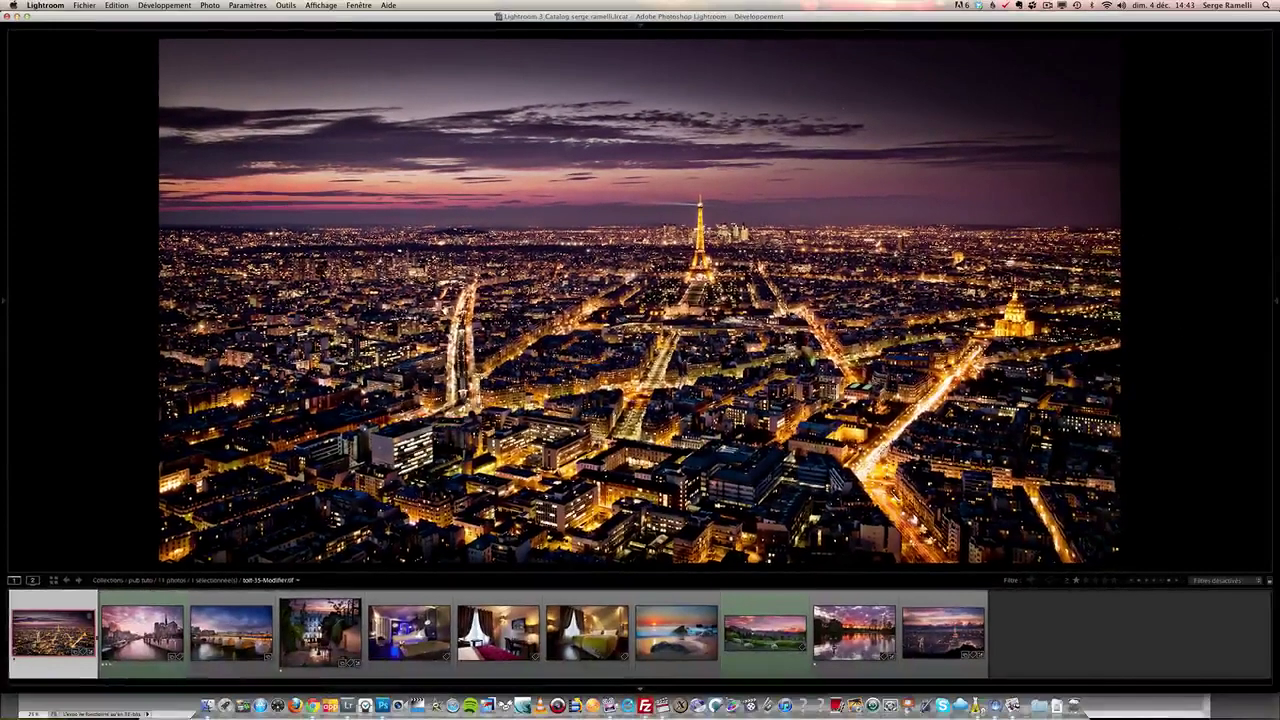
left_click(174, 710)
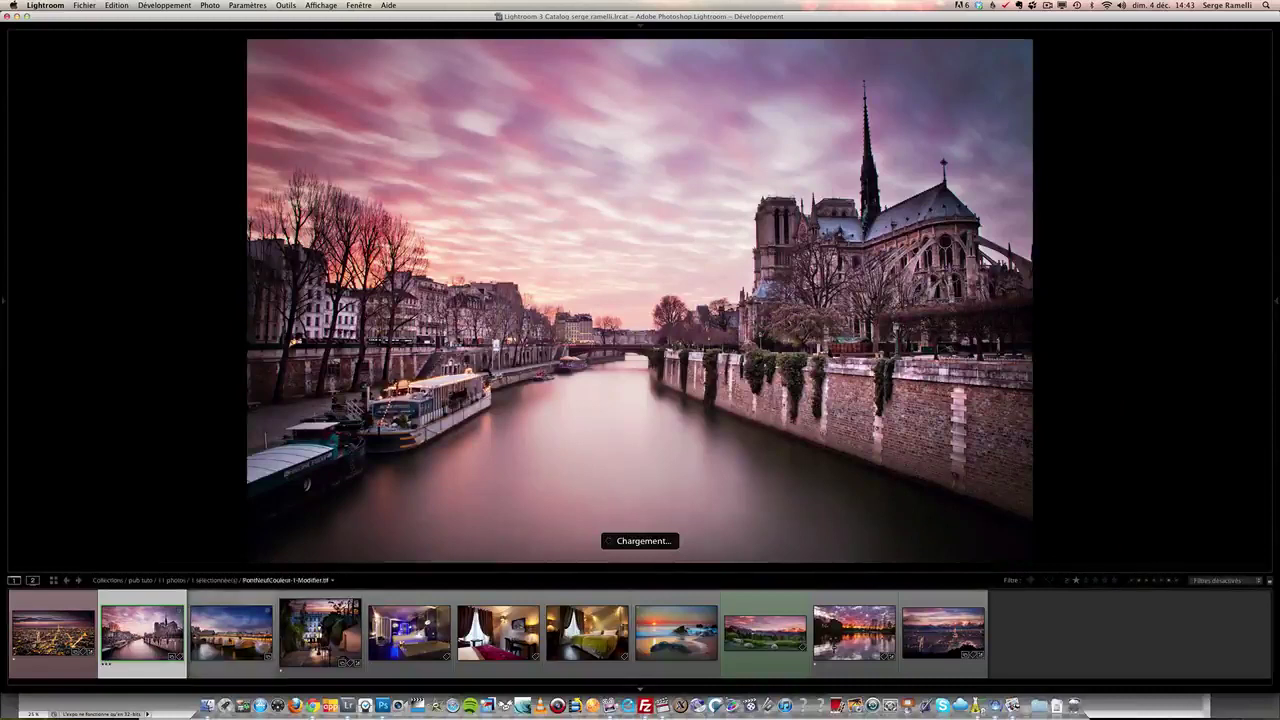
left_click(231, 632)
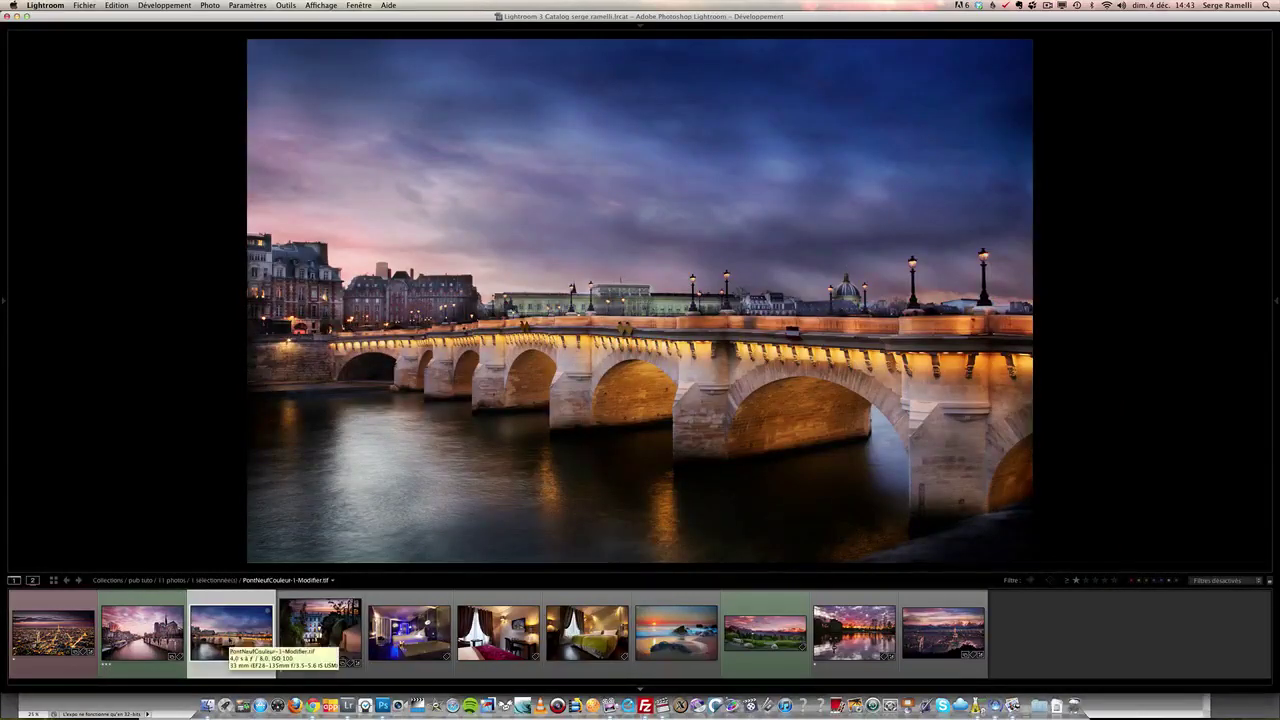
left_click(322, 630)
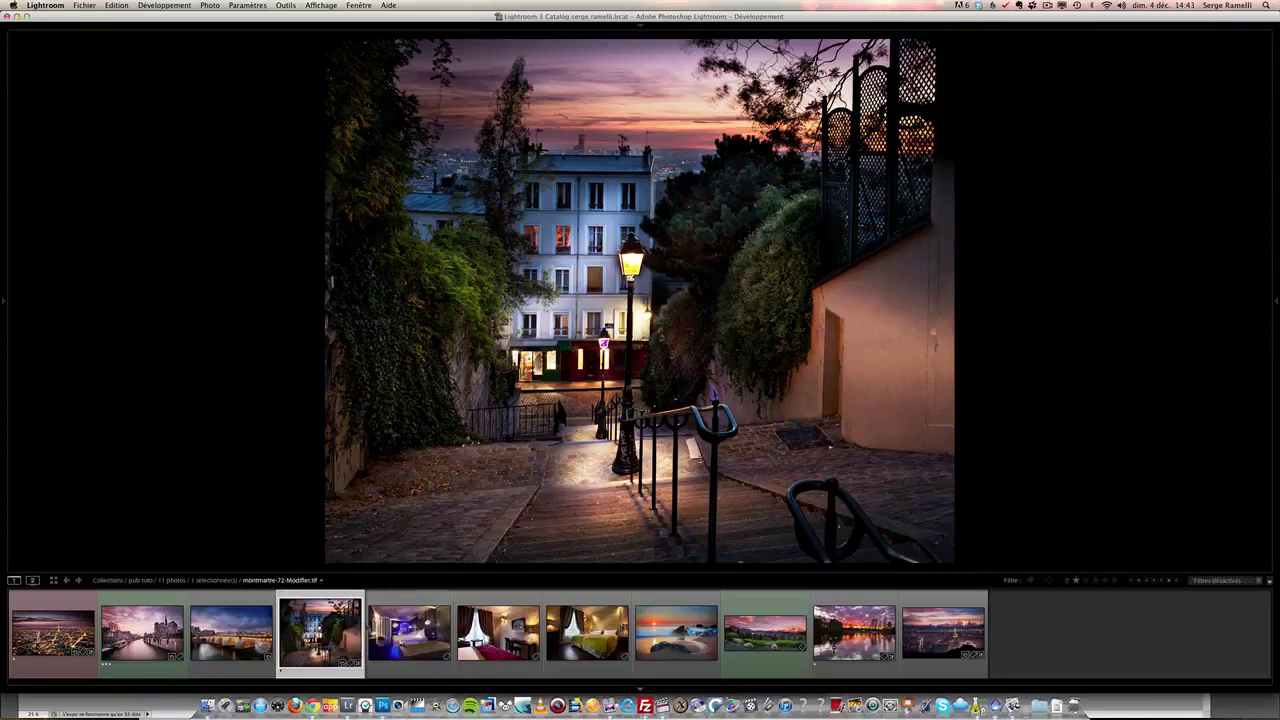
View the three hotel room photos that follow the lamplit stairway photo.
key("Right")
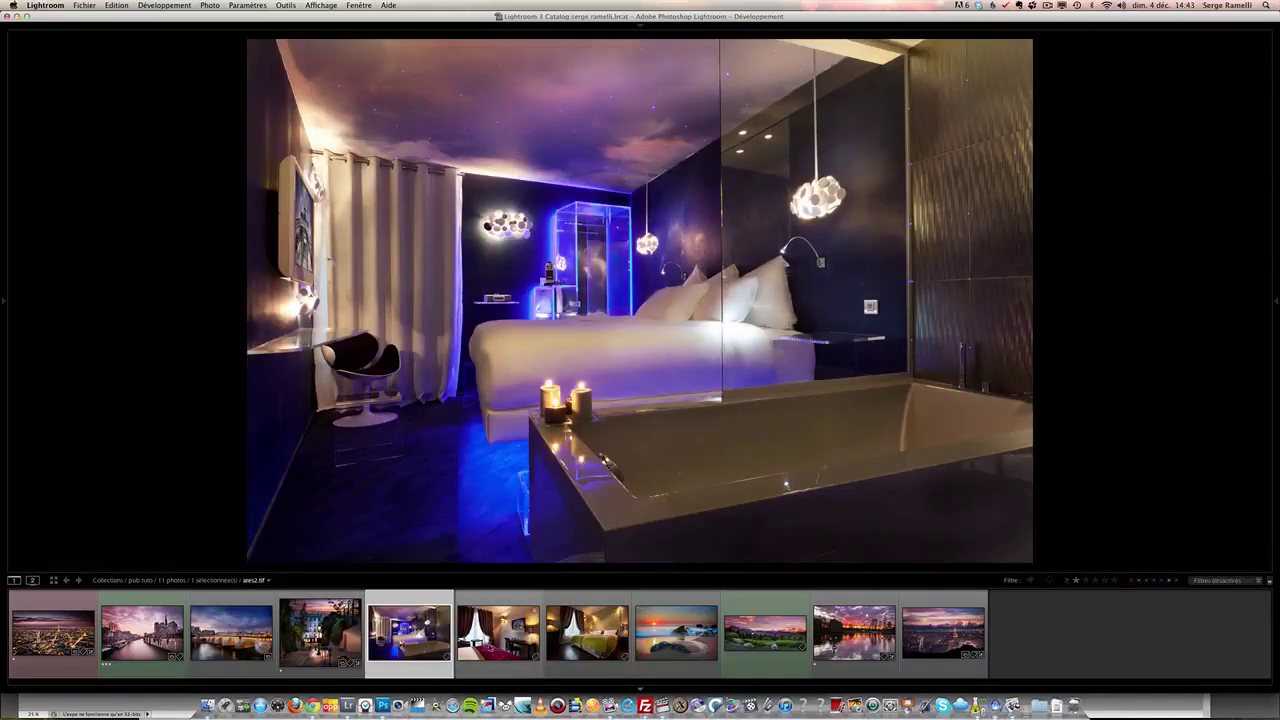
key("Right")
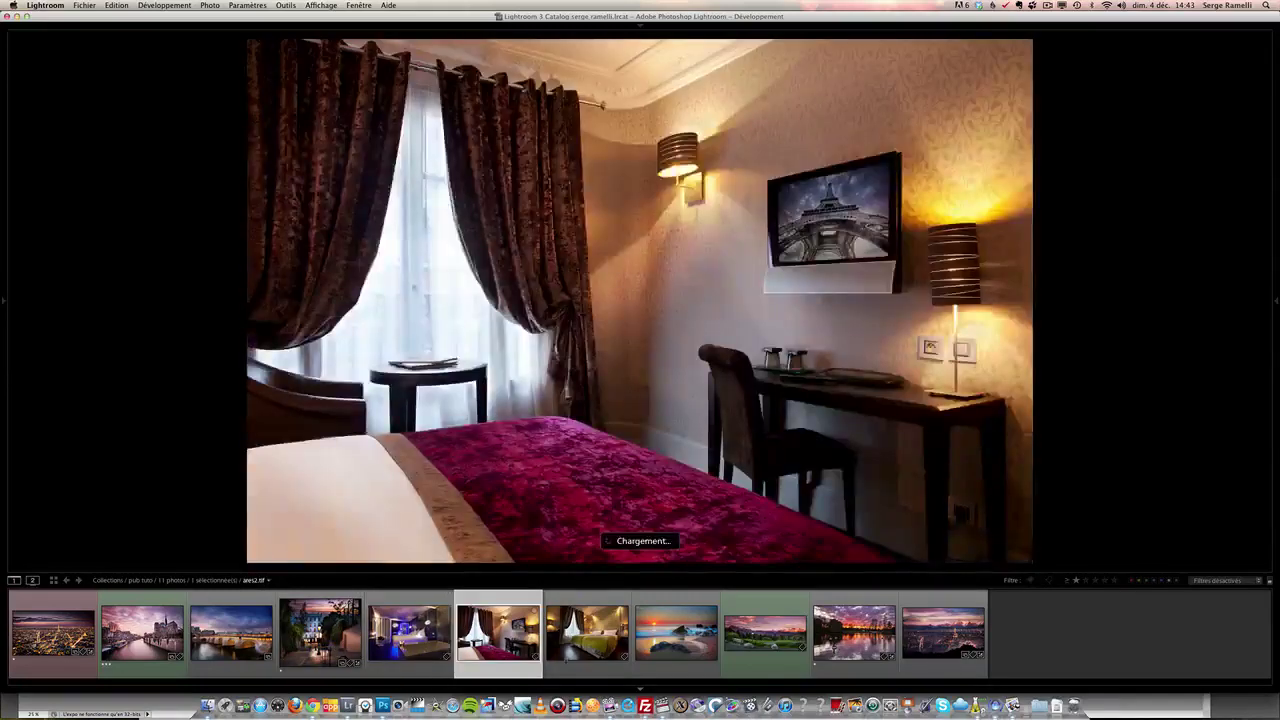
key("Right")
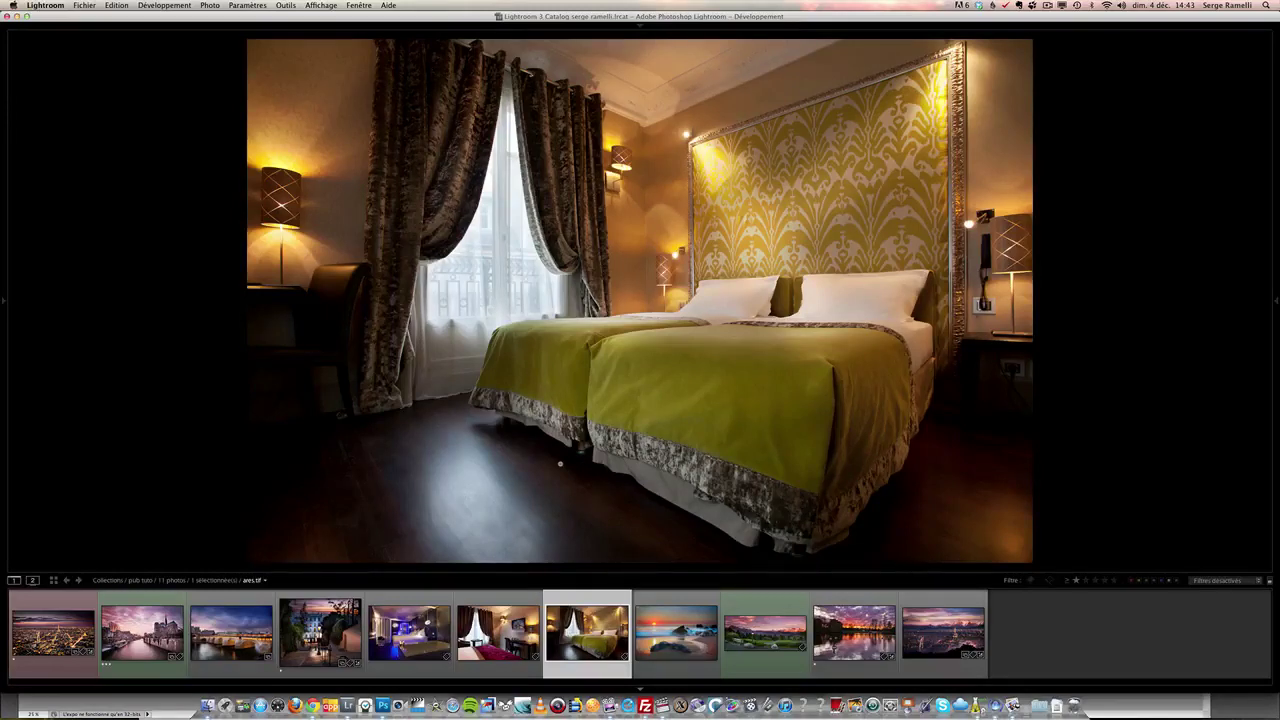
View the beach sunset, mountain panorama, lake with geese and Paris-with-mountains photos in turn.
left_click(676, 632)
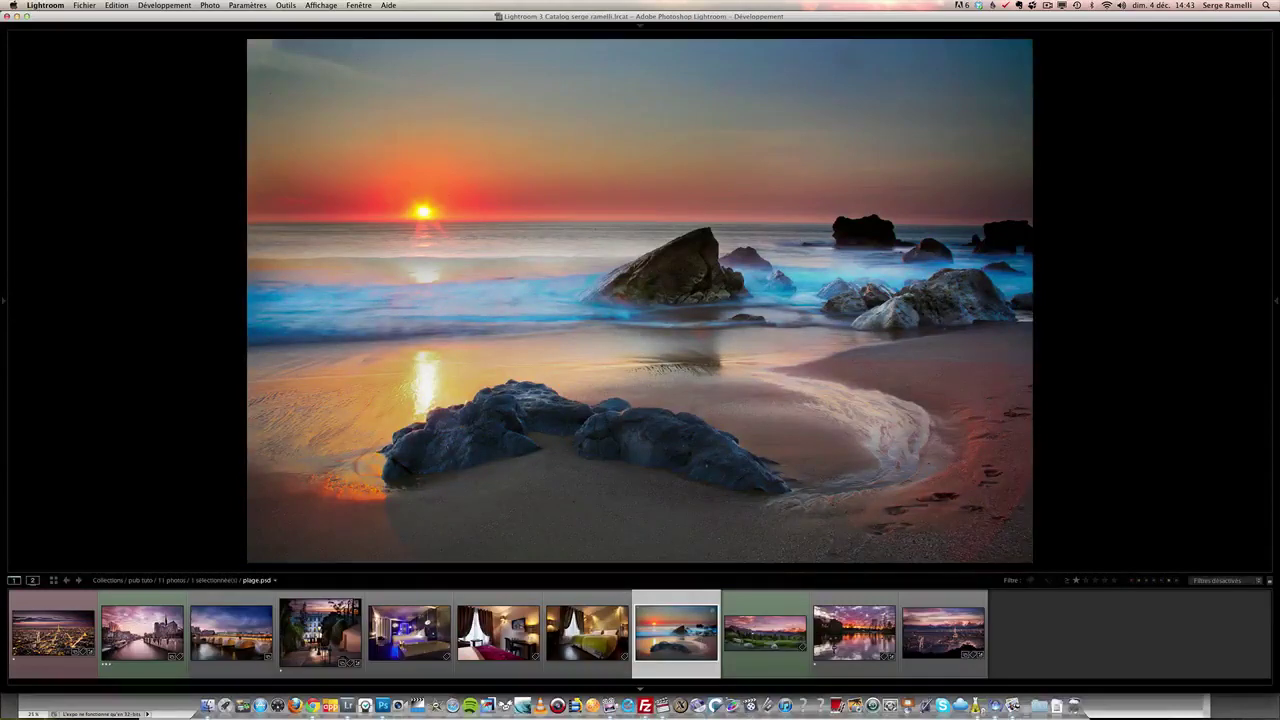
left_click(765, 632)
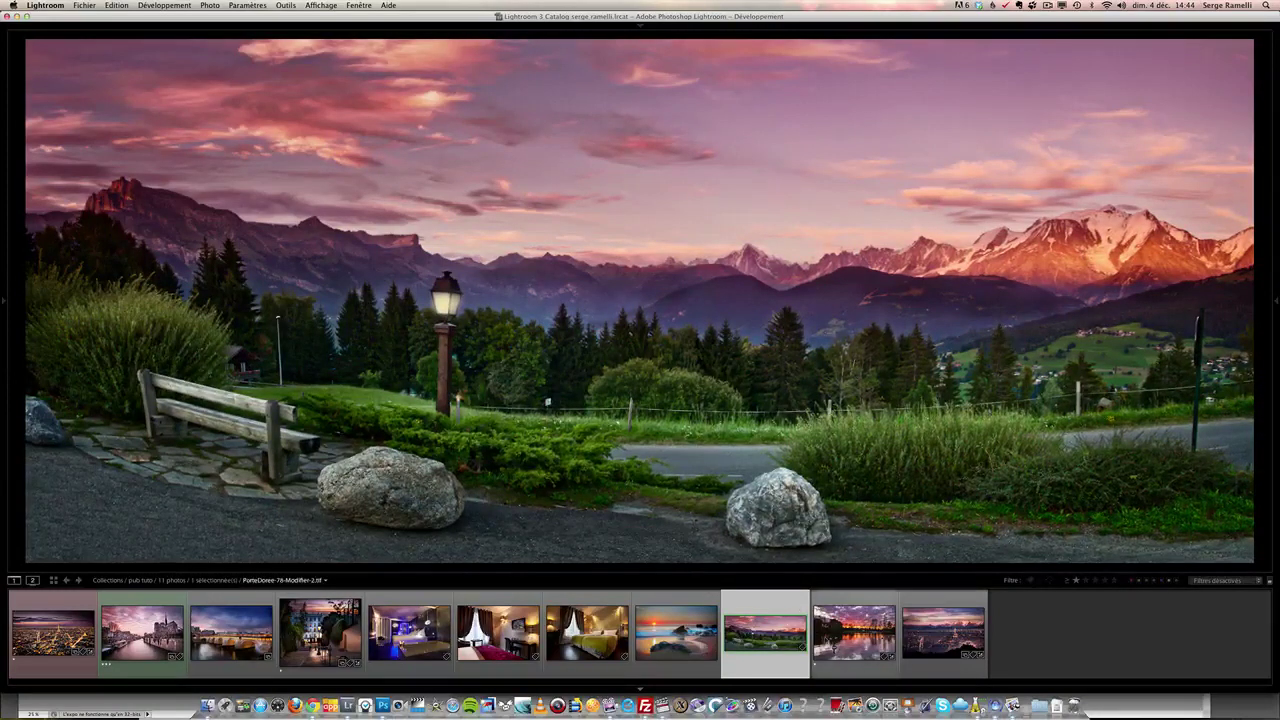
left_click(827, 640)
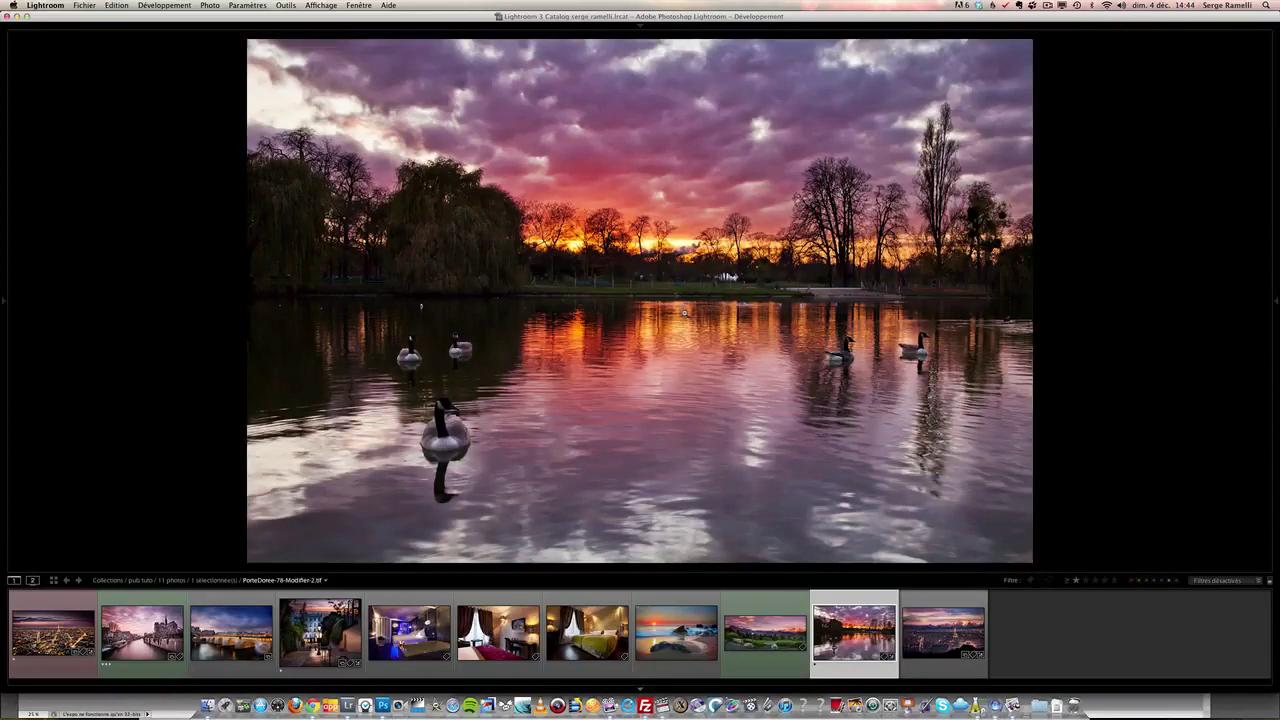
left_click(943, 632)
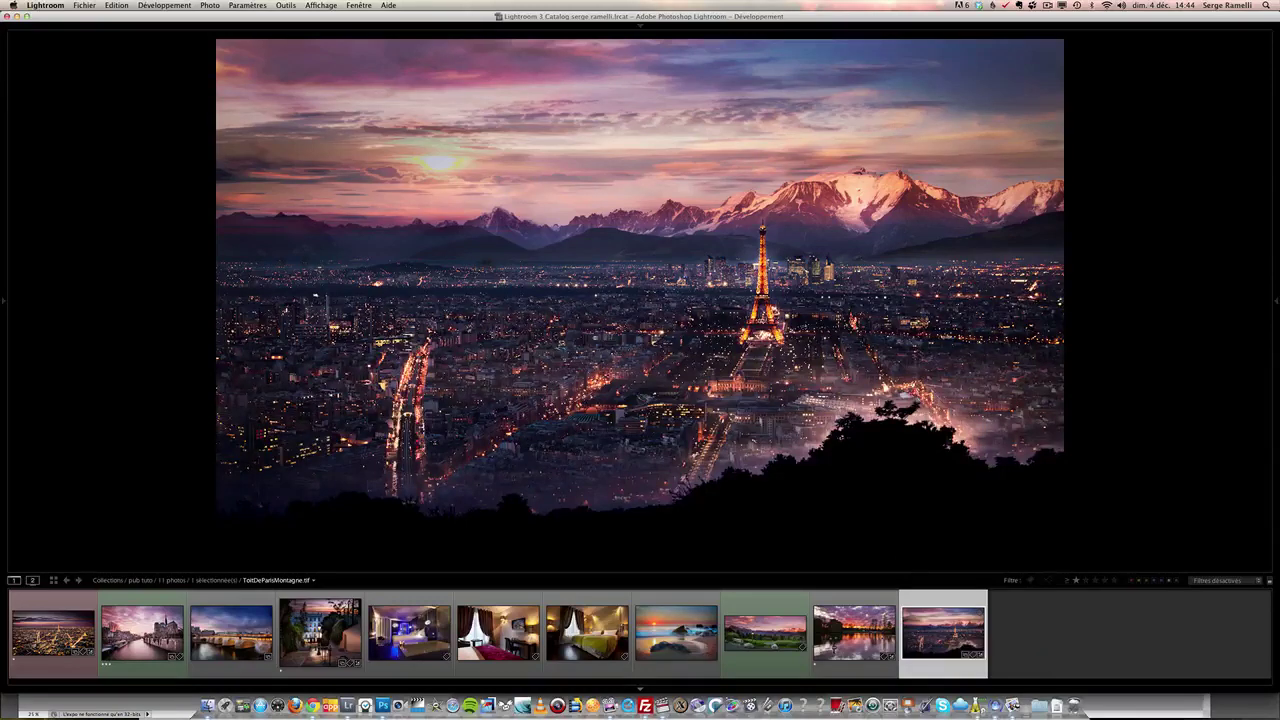
Switch back to the web browser, search tuto.com for "photoserge" and look through the trainer's course list.
key("super+Tab")
key("super+shift+Tab")
key("super+shift+Tab")
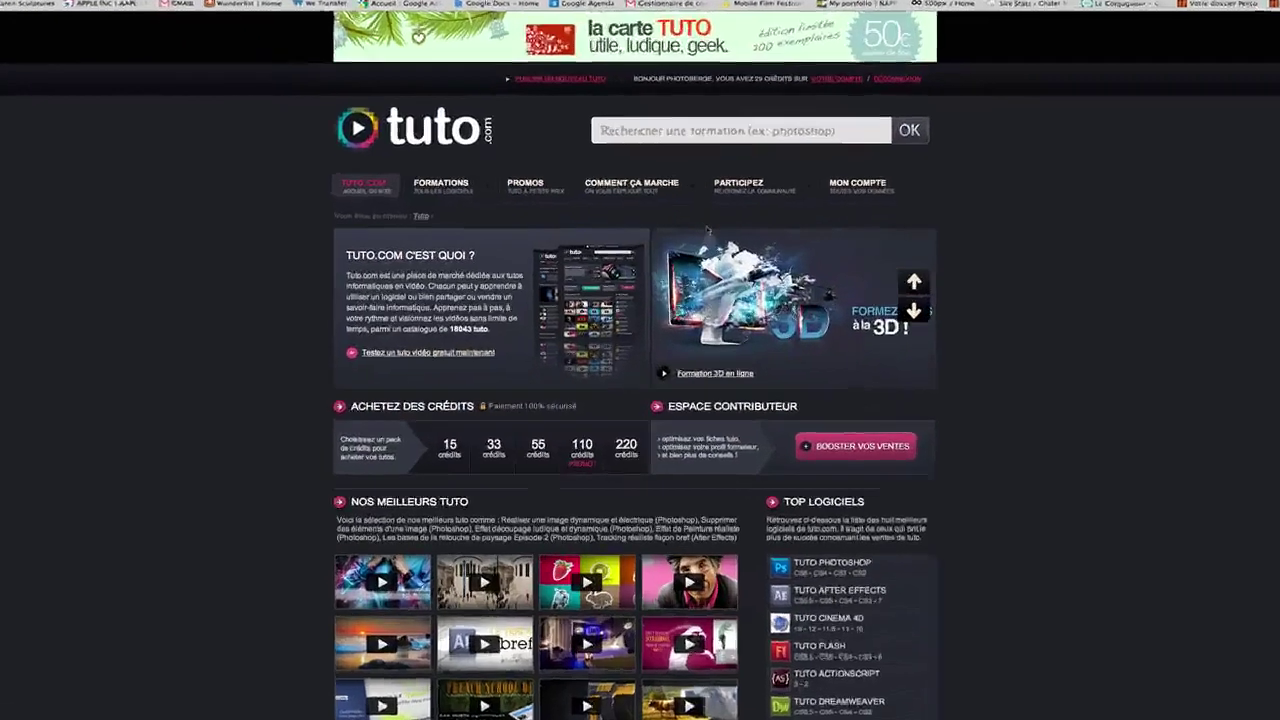
left_click(700, 152)
type("p")
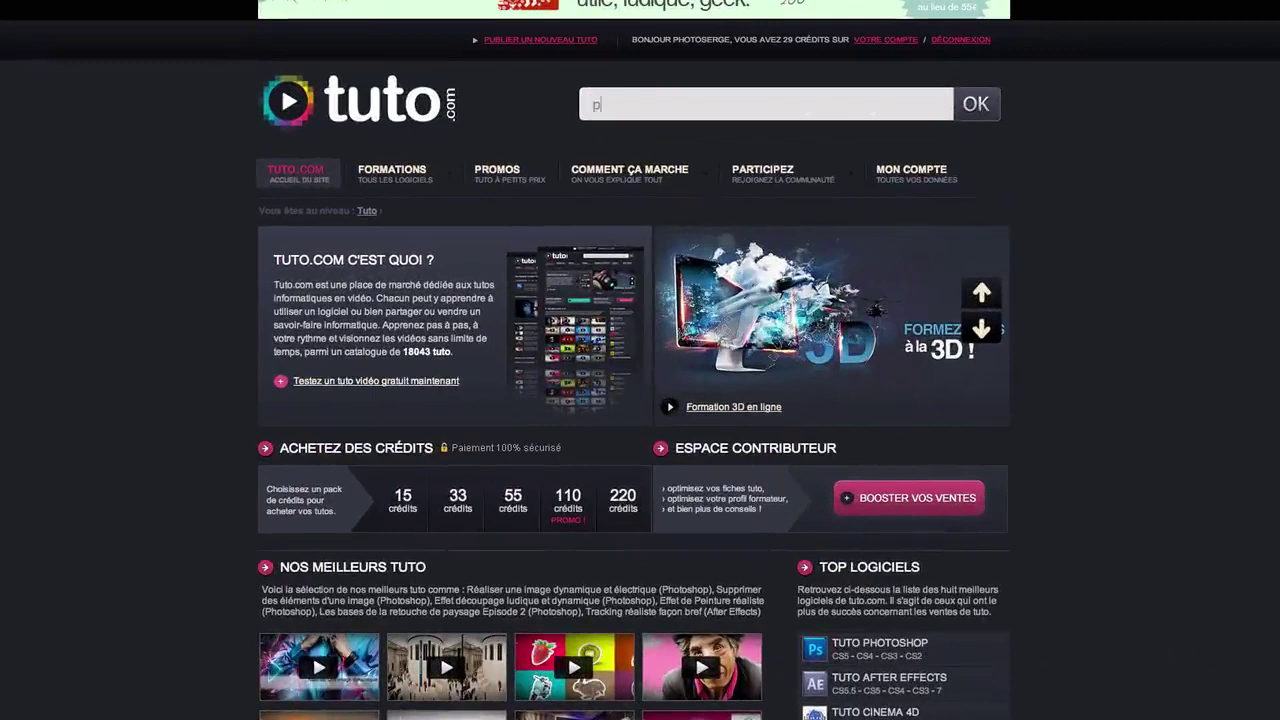
type("hotoserge")
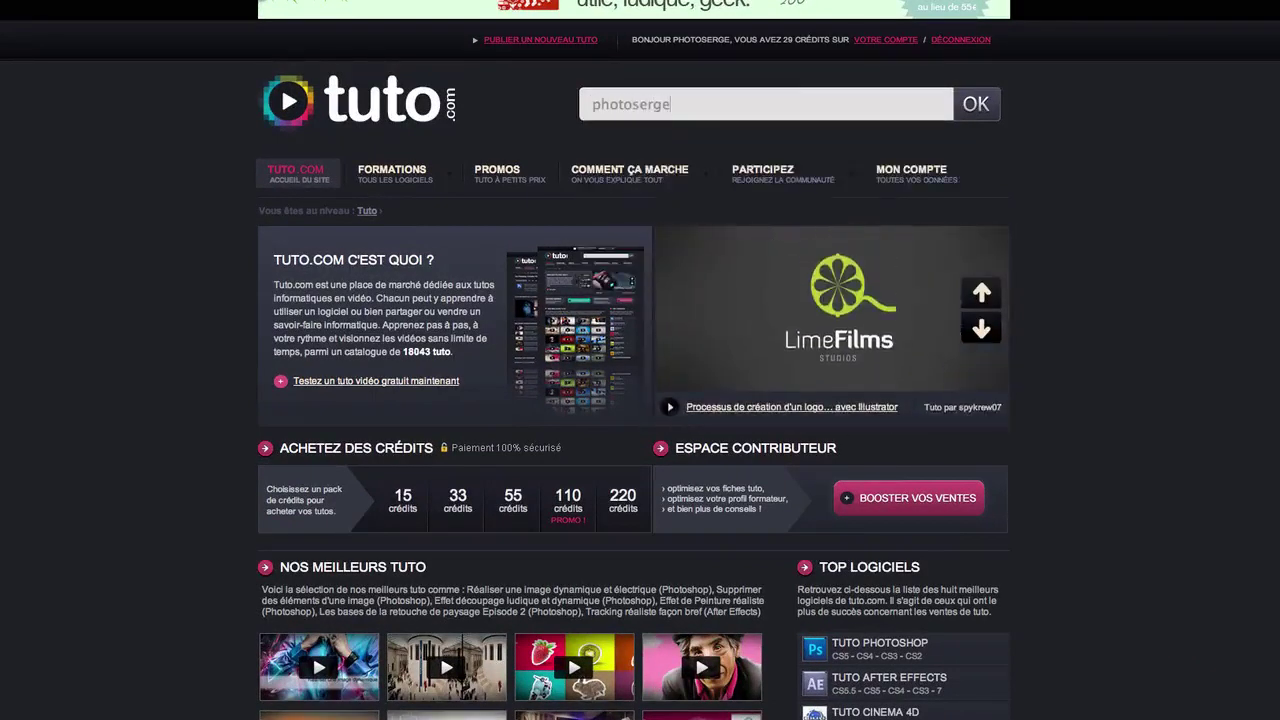
key("Return")
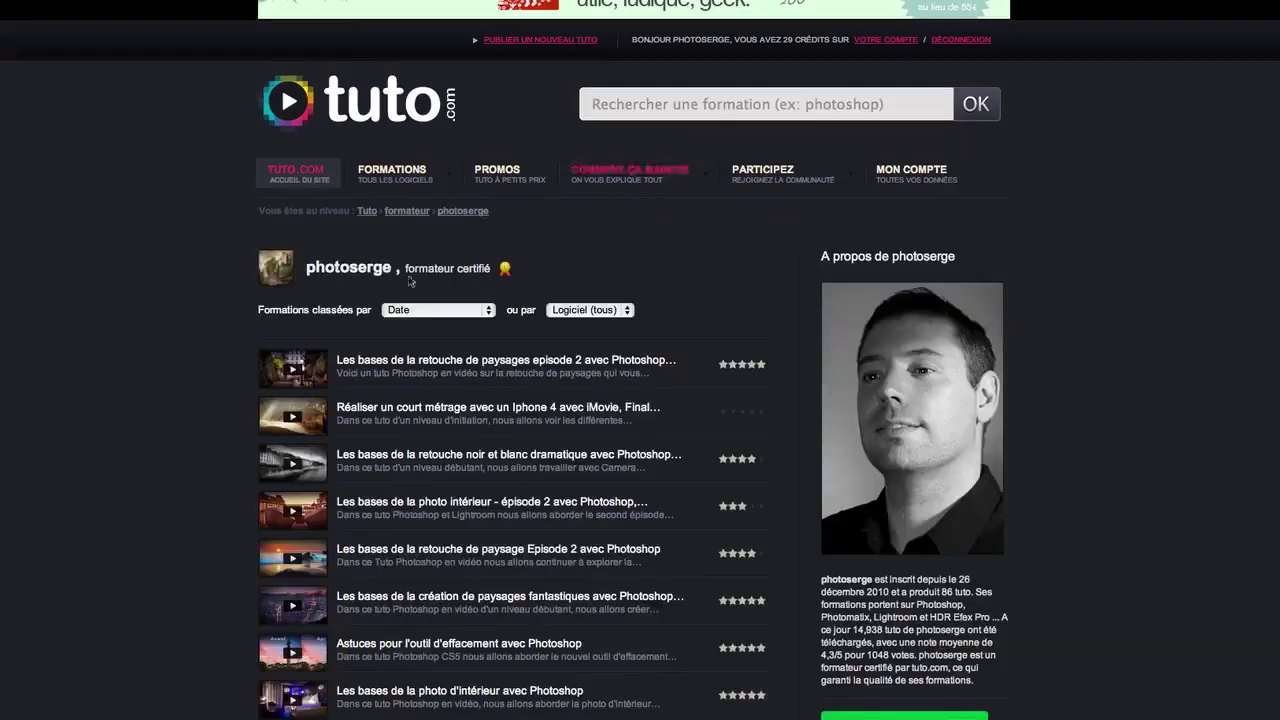
scroll(426, 417, "down", 5)
scroll(426, 417, "up", 3)
scroll(426, 410, "up", 1)
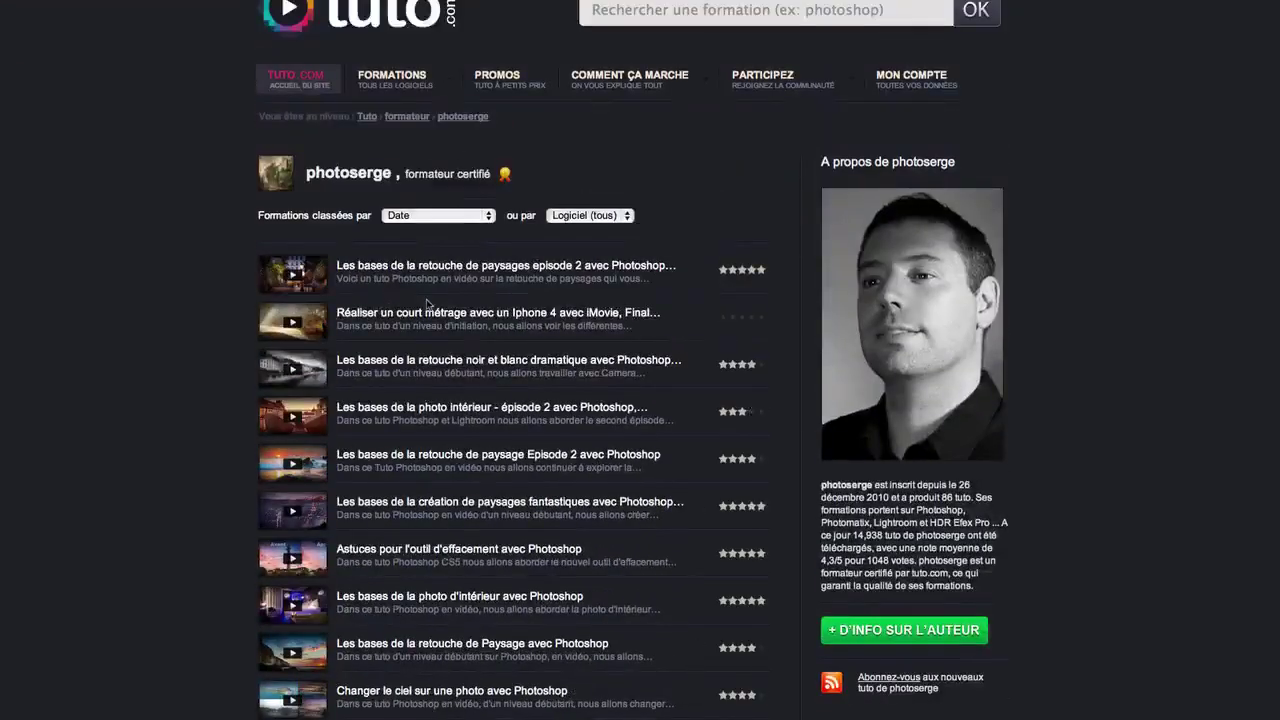